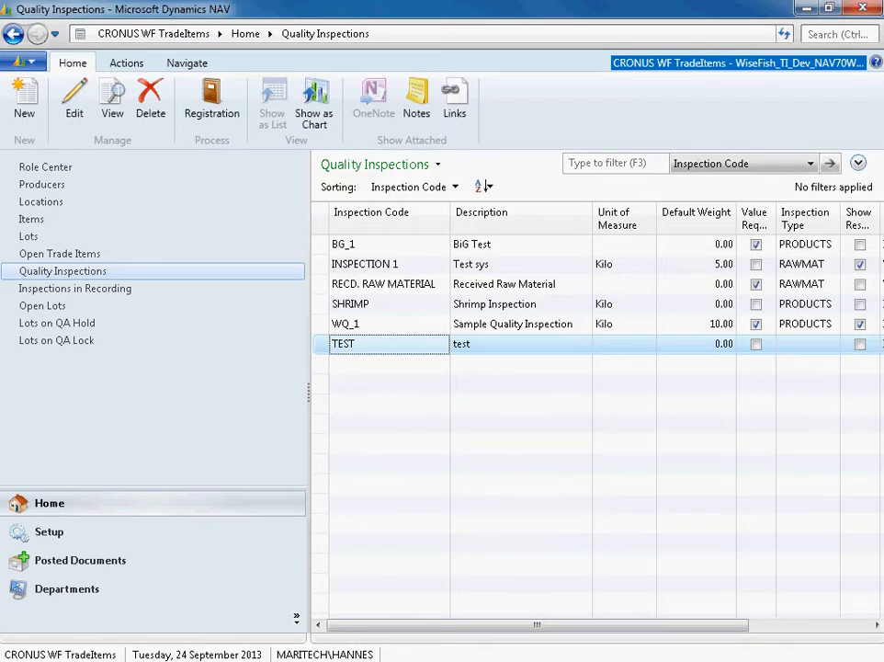
- Create a new quality inspection form with inspection code TEST2 and description test2
{"action": "left_click", "coordinate": [24, 103]}
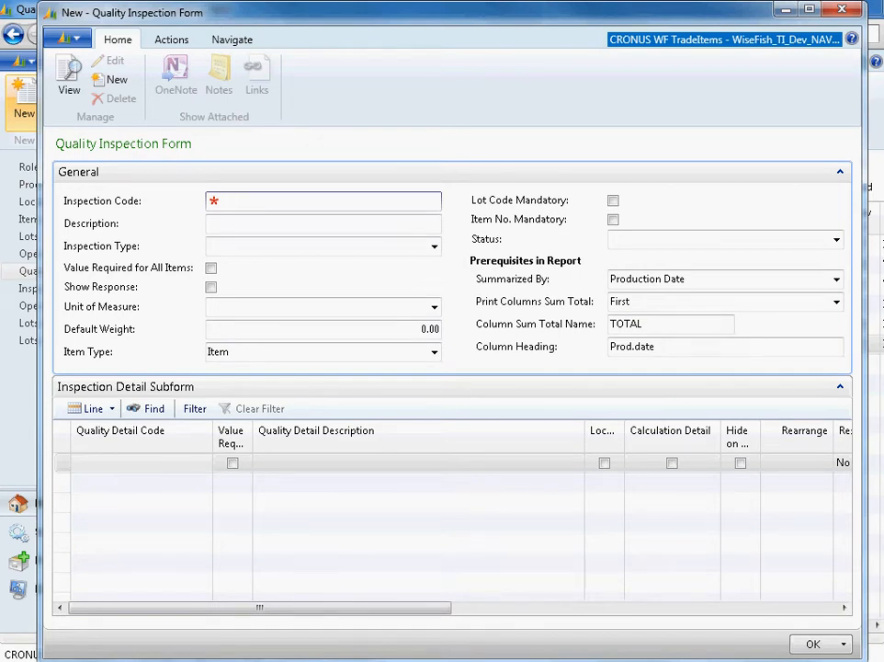
{"action": "type", "text": "Test"}
{"action": "key", "text": "Tab"}
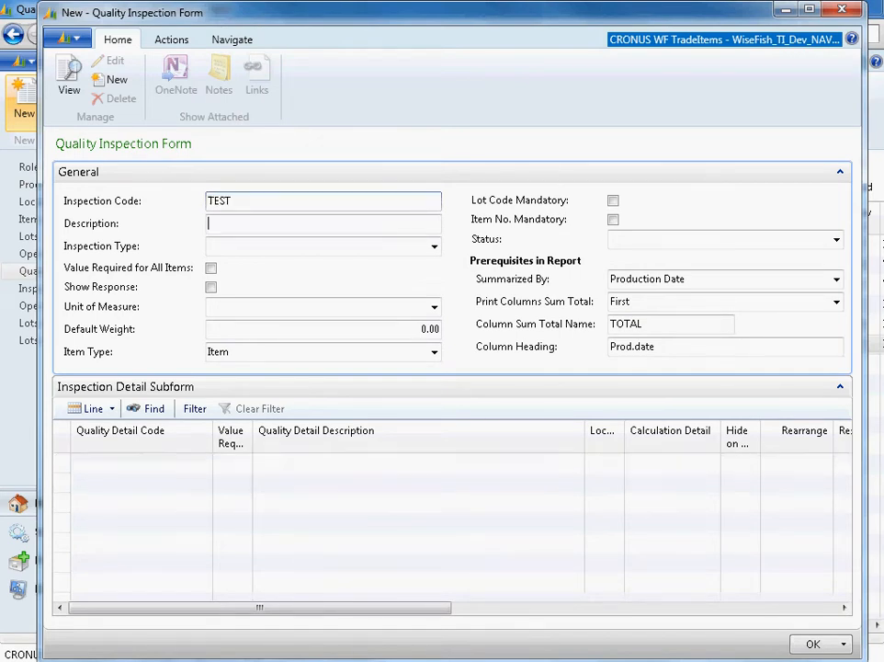
{"action": "left_click", "coordinate": [253, 231]}
{"action": "type", "text": "2"}
{"action": "key", "text": "Tab"}
{"action": "type", "text": "test2"}
{"action": "key", "text": "Tab"}
- Add the quality detail code WEIGHT on the first inspection detail line
{"action": "left_click", "coordinate": [138, 463]}
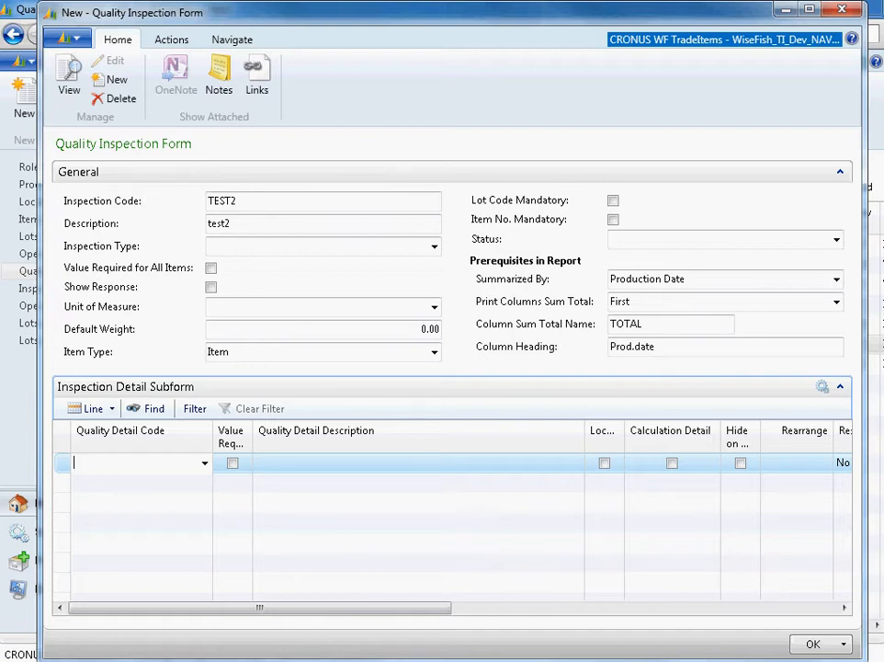
{"action": "type", "text": "e"}
{"action": "key", "text": "BackSpace"}
{"action": "type", "text": "weight"}
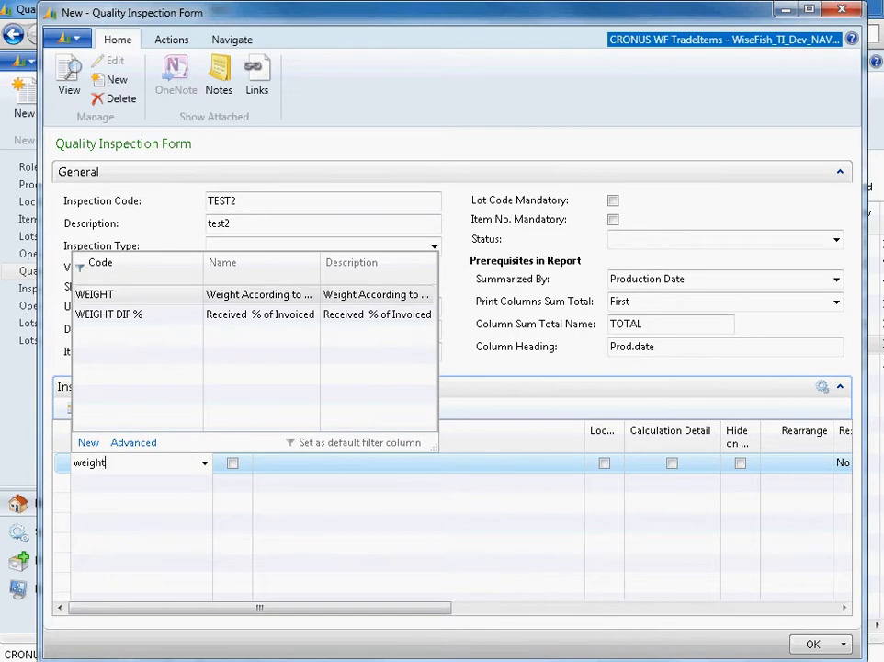
{"action": "key", "text": "Return"}
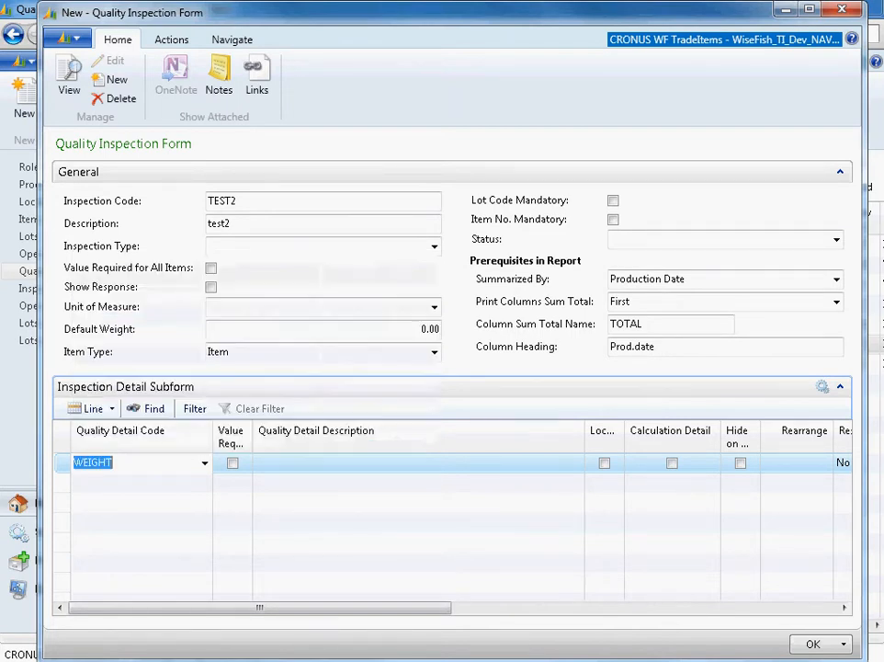
- Add the quality detail code REC_WT on the second inspection detail line
{"action": "key", "text": "Down"}
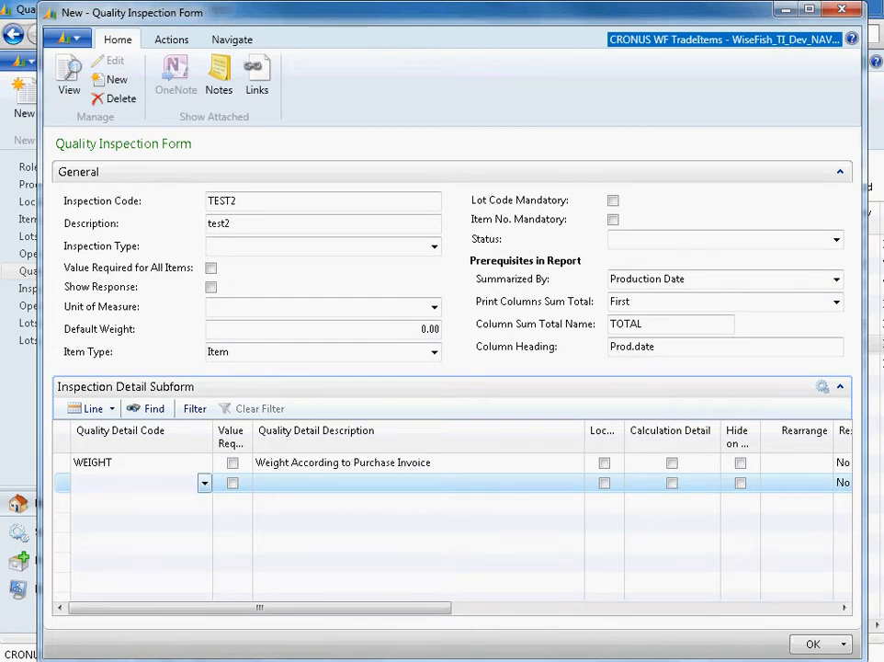
{"action": "type", "text": "re"}
{"action": "key", "text": "Return"}
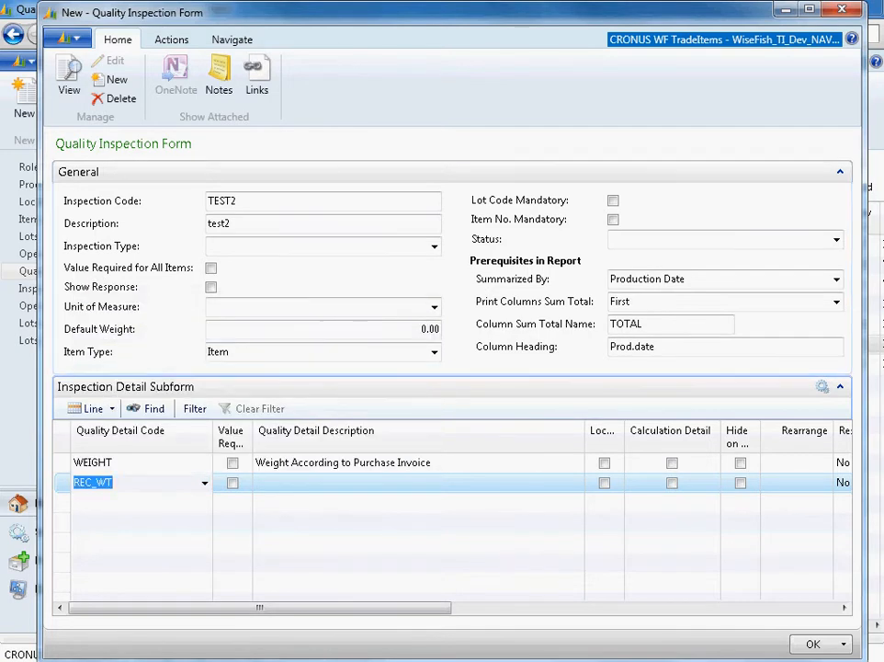
{"action": "key", "text": "Tab"}
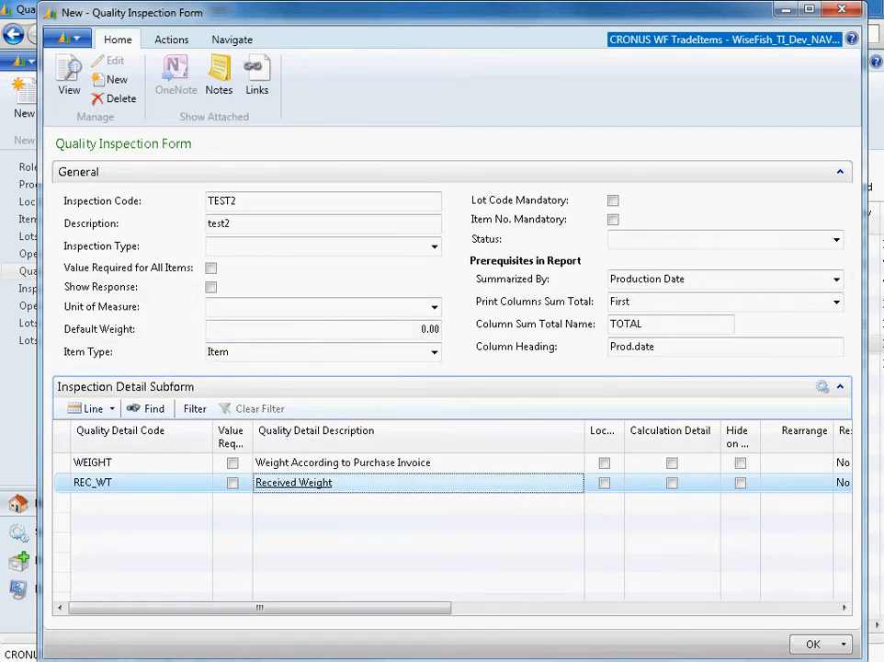
- Set the Rearrange values to 1 for REC_WT and 2 for WEIGHT, and rearrange the inspection form
{"action": "left_click", "coordinate": [797, 483]}
{"action": "type", "text": "1"}
{"action": "left_click", "coordinate": [797, 463]}
{"action": "type", "text": "2"}
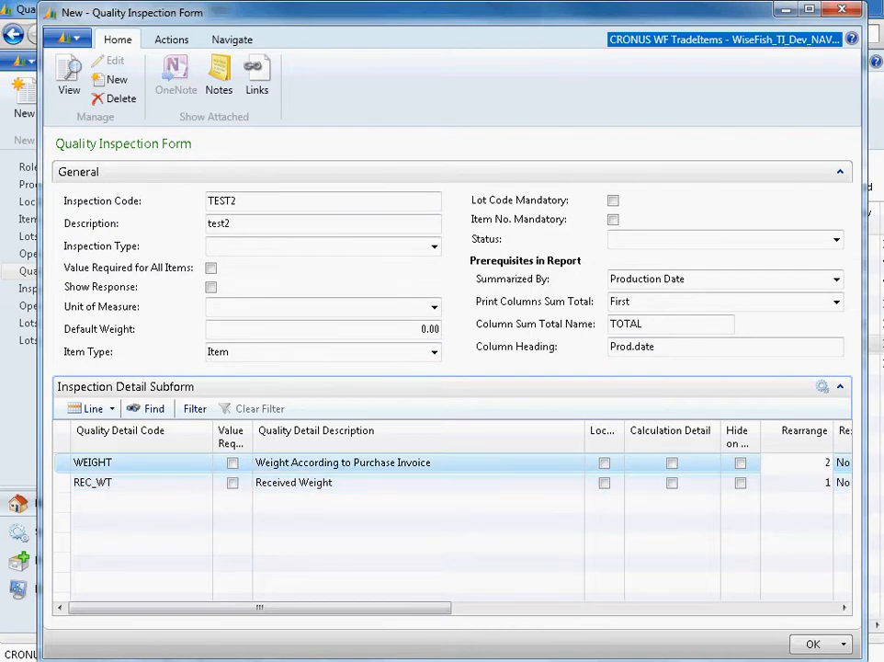
{"action": "key", "text": "Tab"}
{"action": "left_click", "coordinate": [662, 482]}
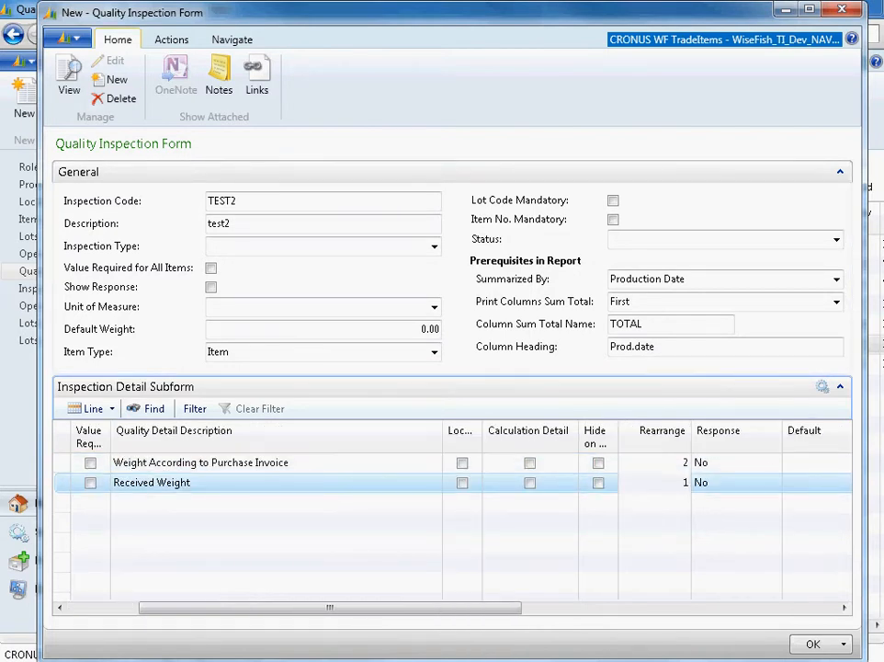
{"action": "left_click", "coordinate": [171, 39]}
{"action": "left_click", "coordinate": [90, 81]}
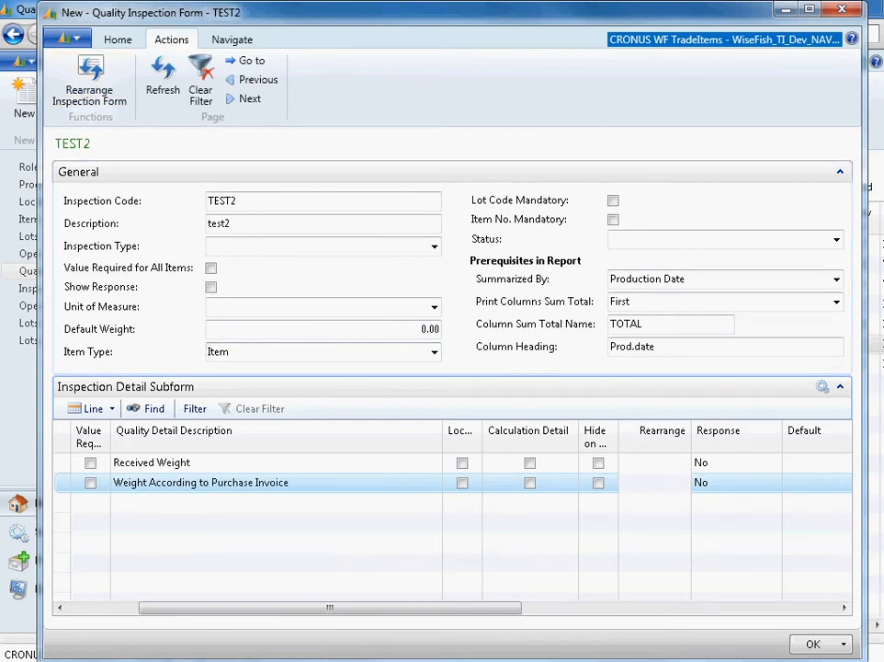
- Add the quality detail code WT_DIF on the third inspection detail line
{"action": "left_click", "coordinate": [115, 463]}
{"action": "left_click", "coordinate": [124, 483]}
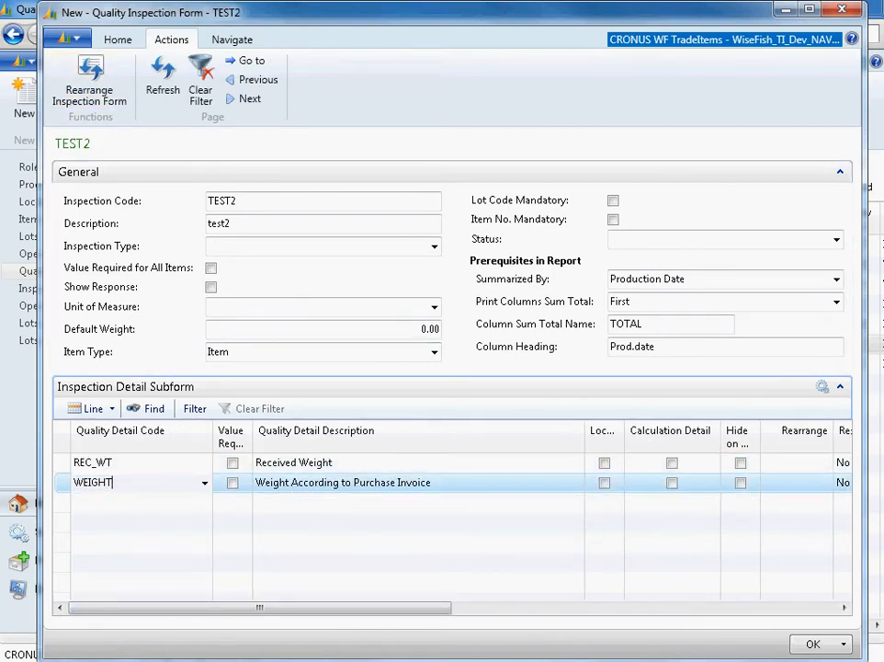
{"action": "left_click", "coordinate": [124, 503]}
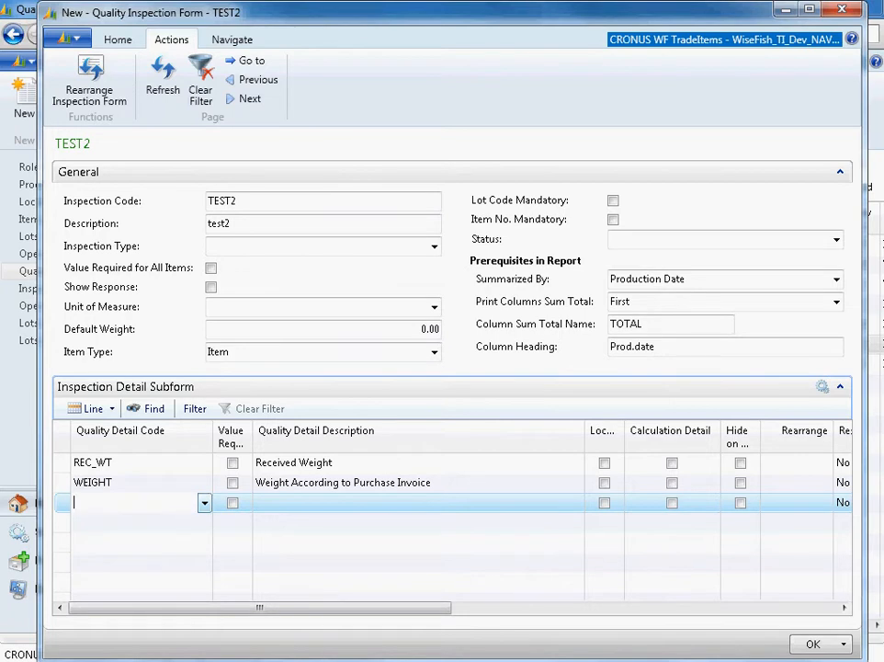
{"action": "left_click", "coordinate": [205, 503]}
{"action": "type", "text": "wt"}
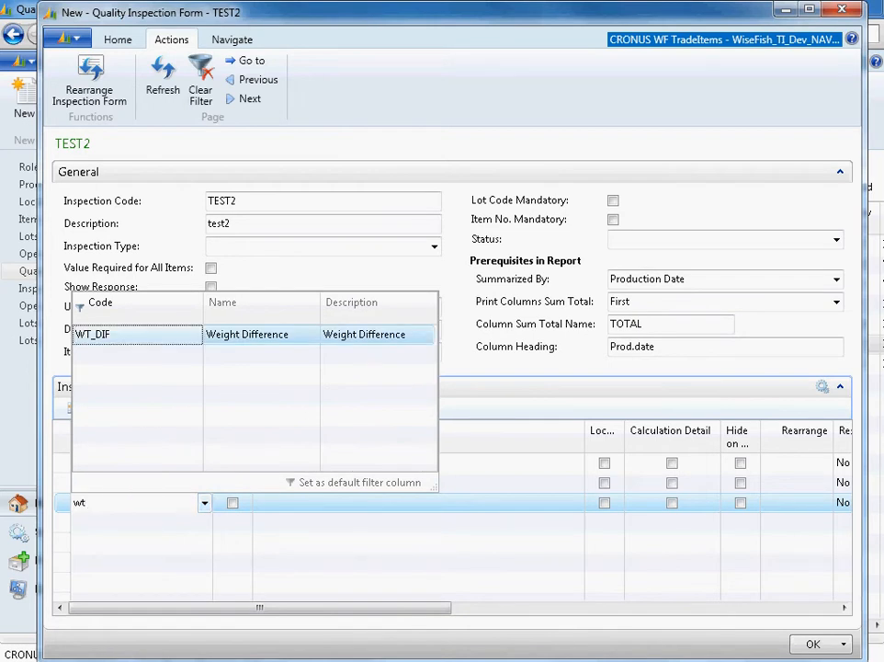
{"action": "key", "text": "Tab"}
{"action": "left_click", "coordinate": [138, 522]}
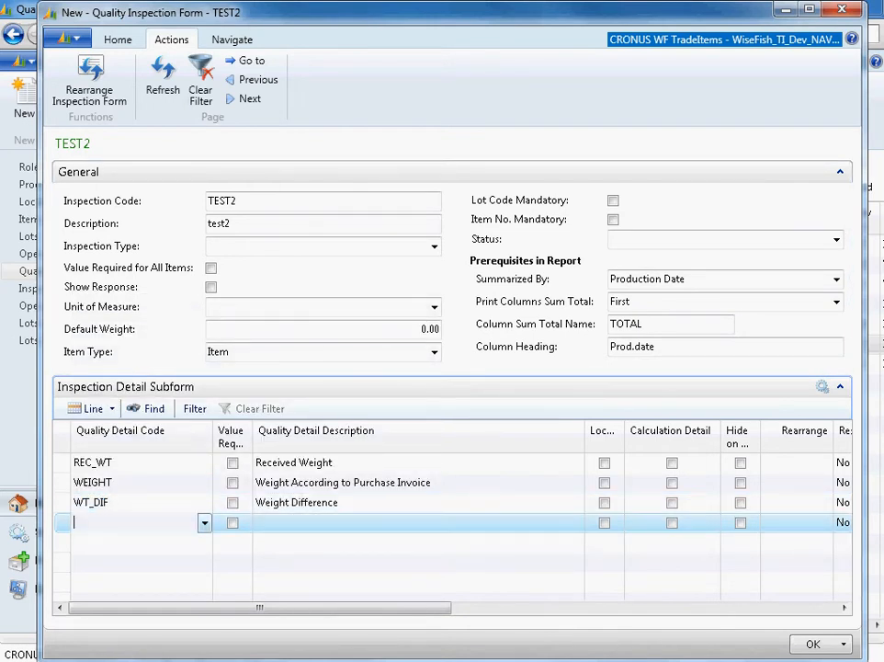
{"action": "key", "text": "Up"}
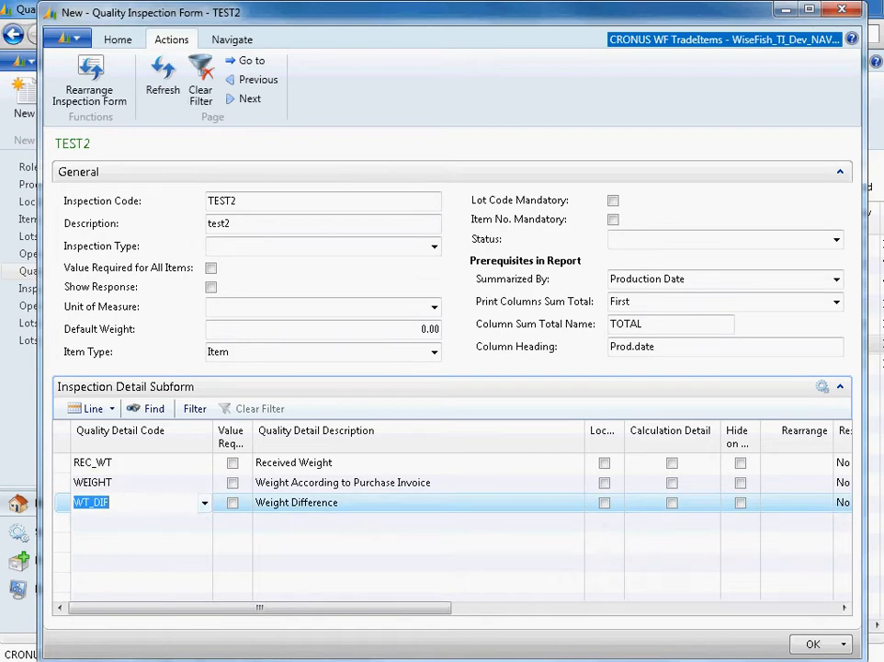
{"action": "key", "text": "Up"}
{"action": "key", "text": "Up"}
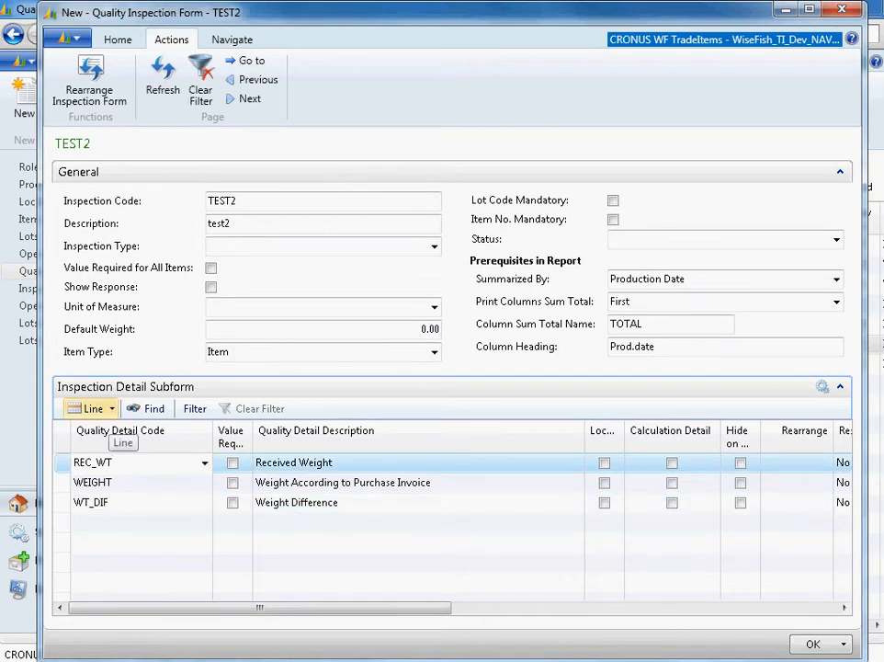
{"action": "key", "text": "Down"}
{"action": "key", "text": "Down"}
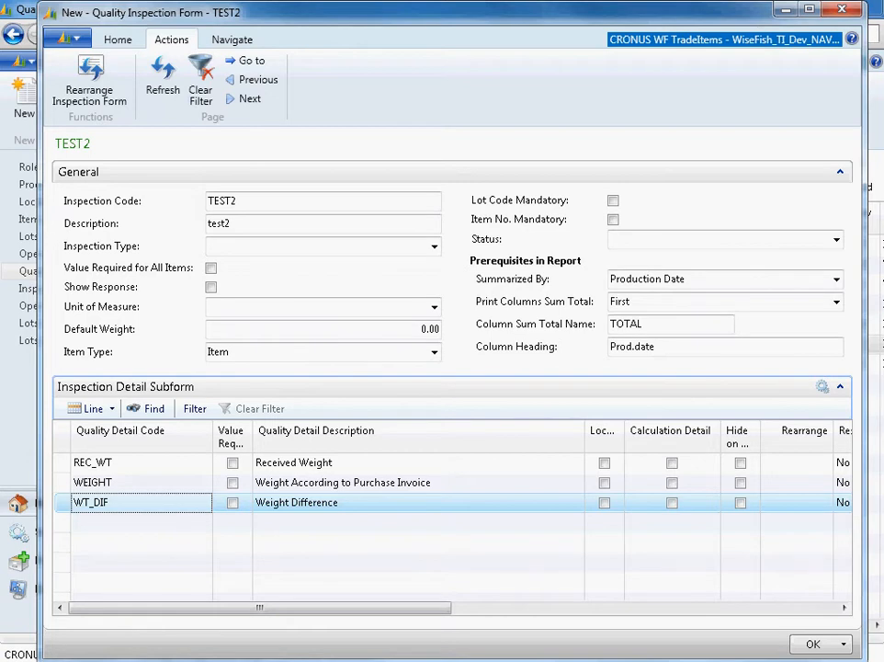
{"action": "left_click", "coordinate": [92, 462]}
{"action": "left_click", "coordinate": [93, 483]}
- Give the REC_WT line a calculation detail for WT_DIF with a multiplication factor of -1
{"action": "left_click", "coordinate": [92, 462]}
{"action": "left_click", "coordinate": [93, 409]}
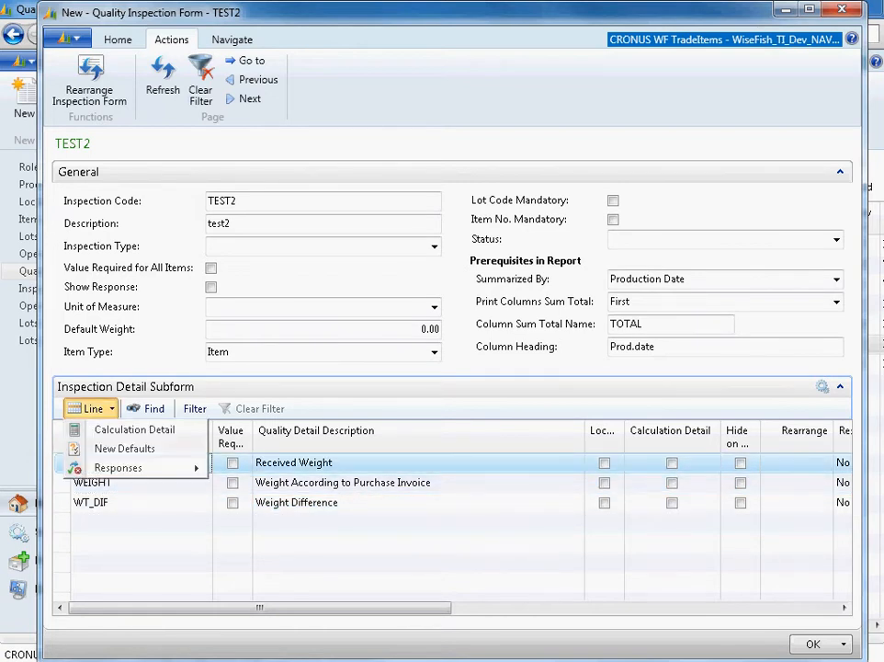
{"action": "left_click", "coordinate": [128, 429]}
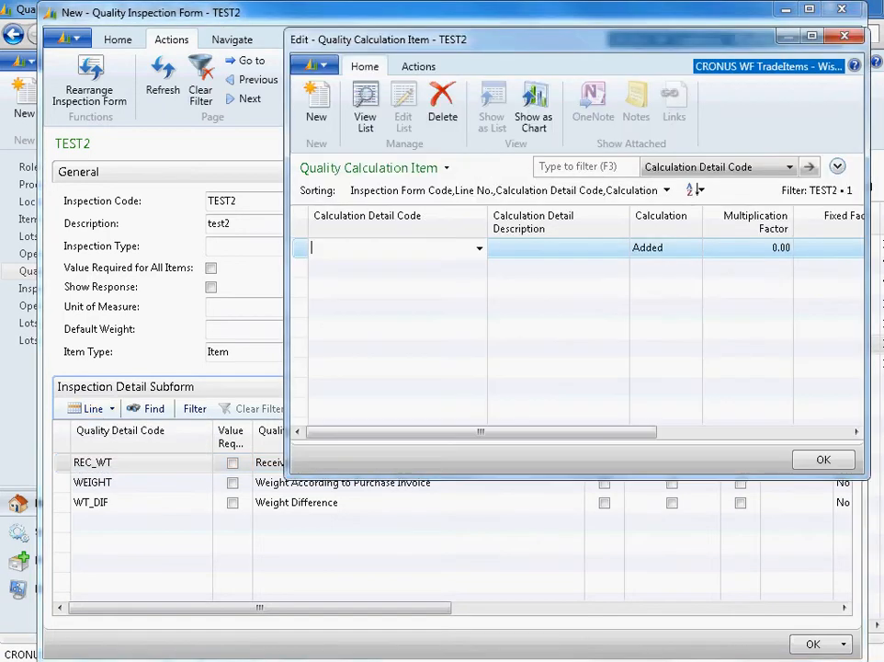
{"action": "type", "text": "wt"}
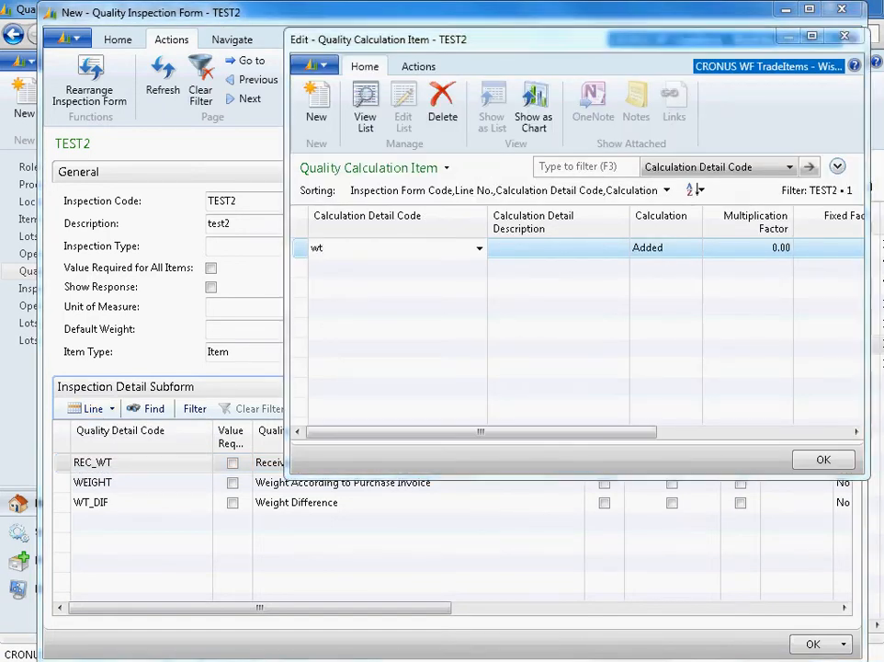
{"action": "key", "text": "Tab"}
{"action": "key", "text": "Tab"}
{"action": "key", "text": "Tab"}
{"action": "type", "text": "-"}
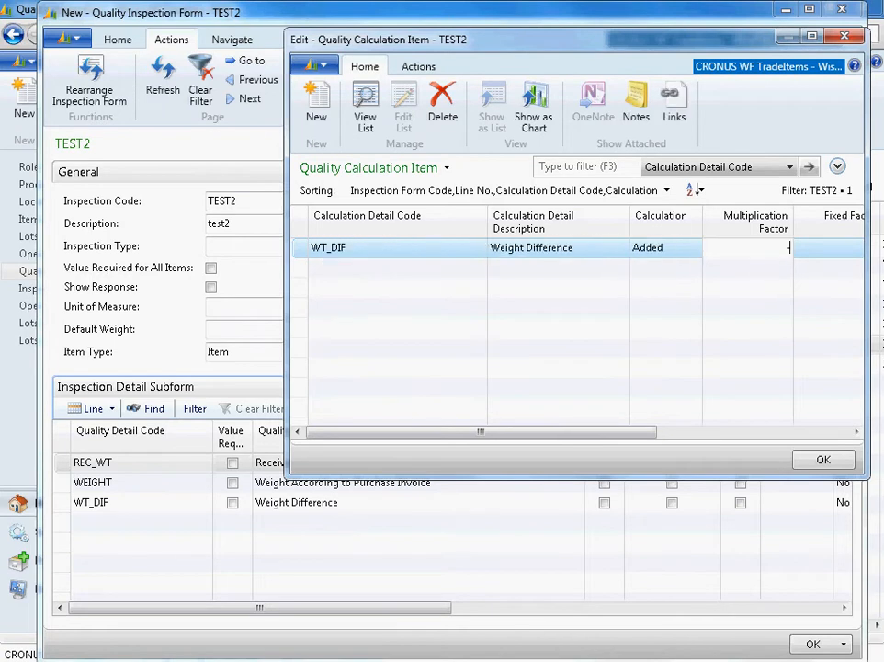
{"action": "type", "text": "1"}
{"action": "key", "text": "Tab"}
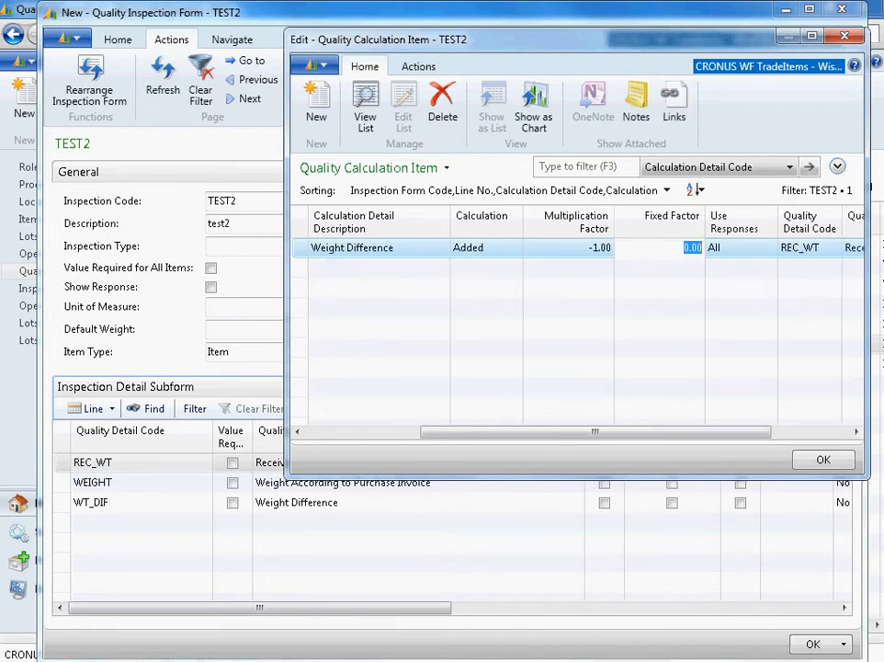
{"action": "left_click_drag", "start_coordinate": [551, 39], "coordinate": [552, 19]}
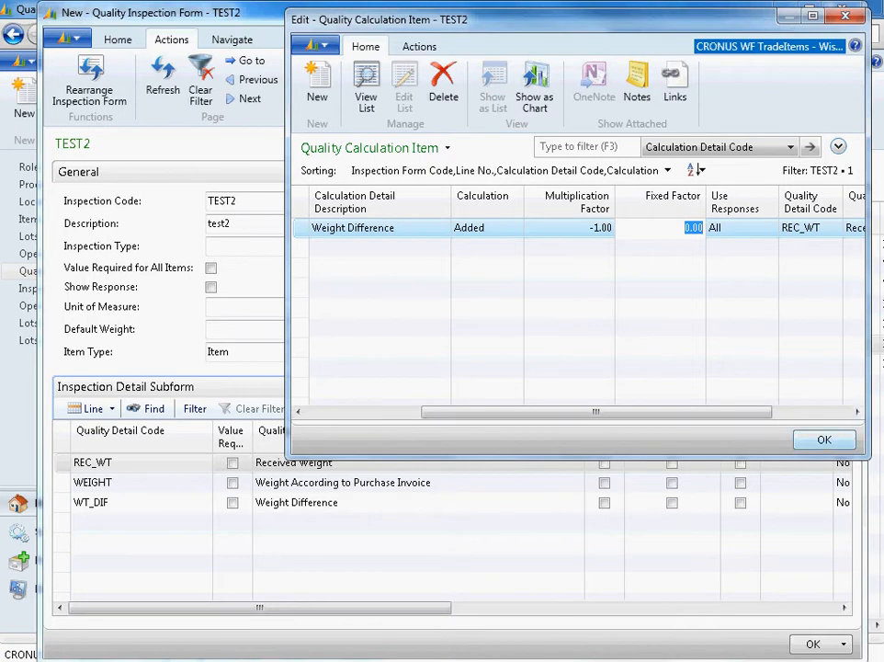
{"action": "key", "text": "Escape"}
- Give the WEIGHT line a calculation detail for WT_DIF with multiplication factor 1, and close the inspection form
{"action": "left_click", "coordinate": [114, 482]}
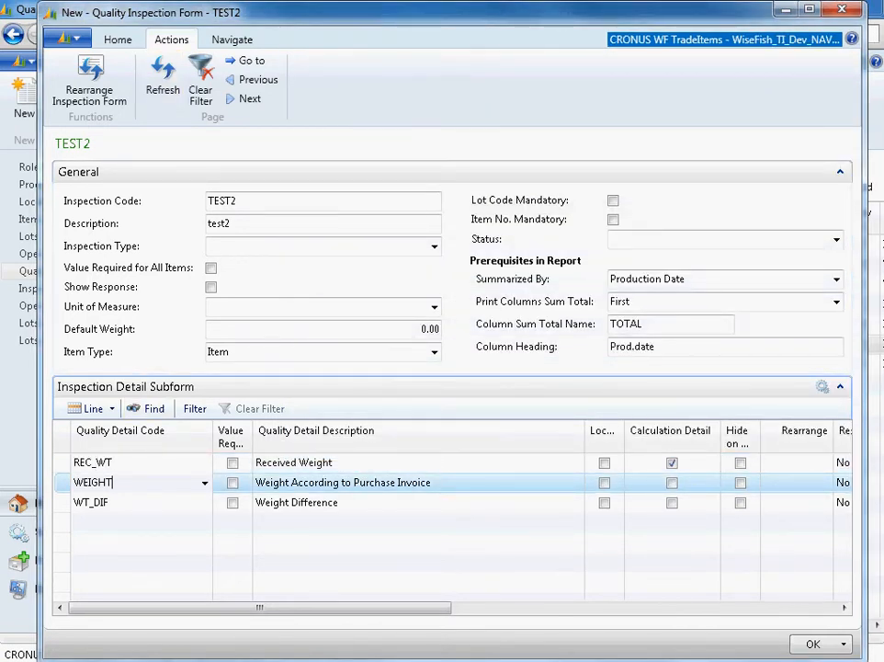
{"action": "left_click", "coordinate": [92, 408]}
{"action": "left_click", "coordinate": [134, 429]}
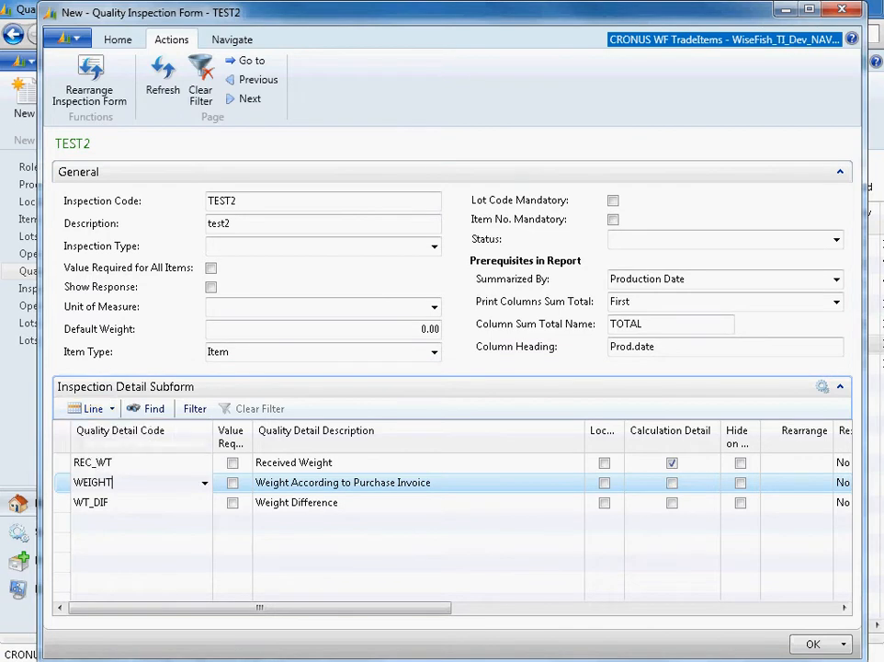
{"action": "type", "text": "wt"}
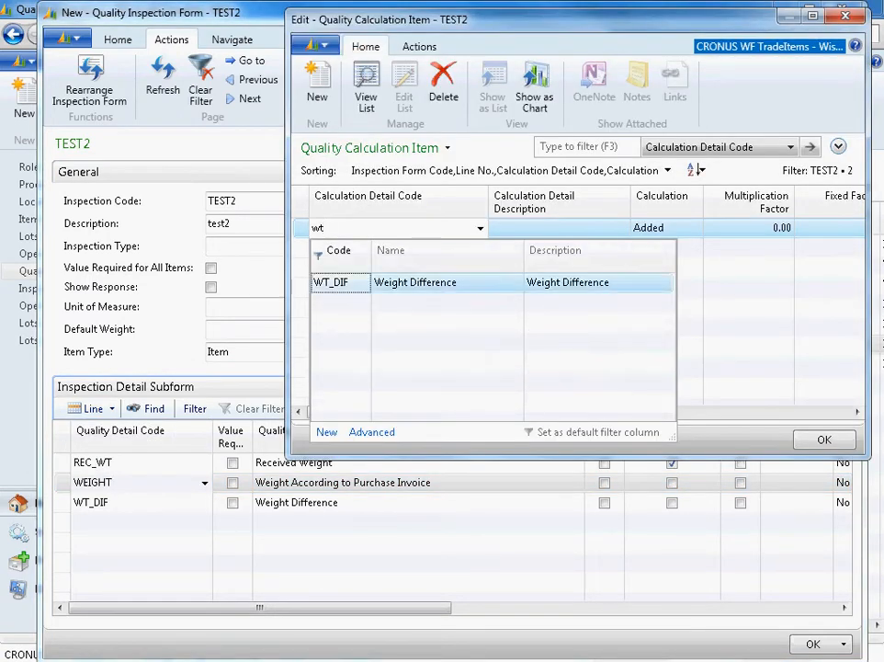
{"action": "key", "text": "Tab"}
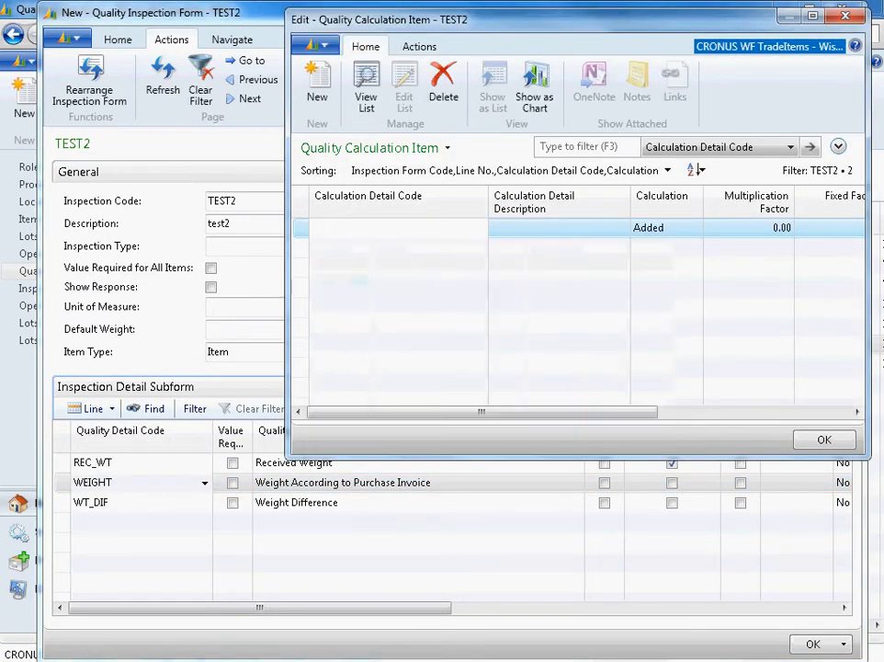
{"action": "key", "text": "Tab"}
{"action": "type", "text": "1"}
{"action": "key", "text": "Tab"}
{"action": "key", "text": "Escape"}
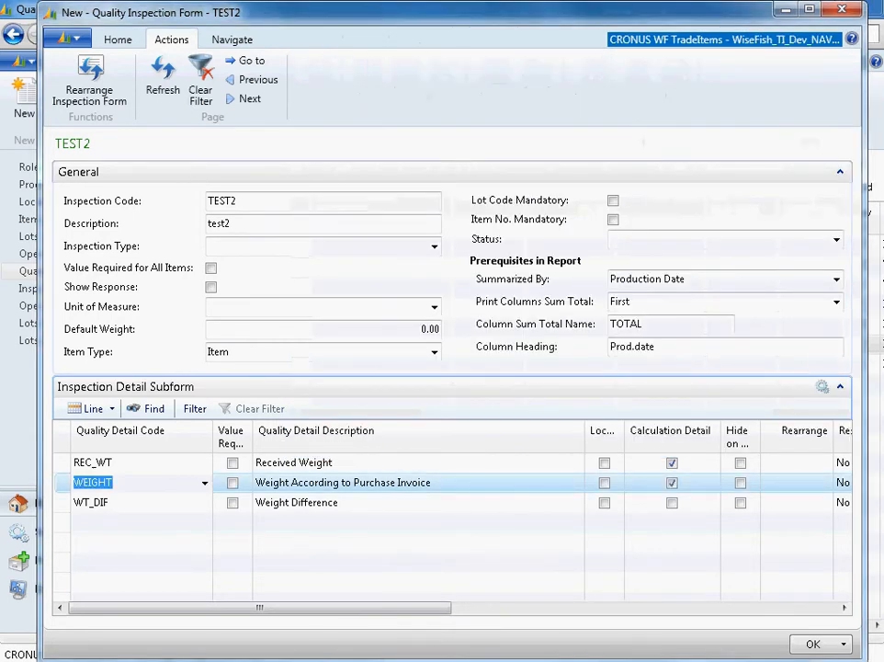
{"action": "key", "text": "Escape"}
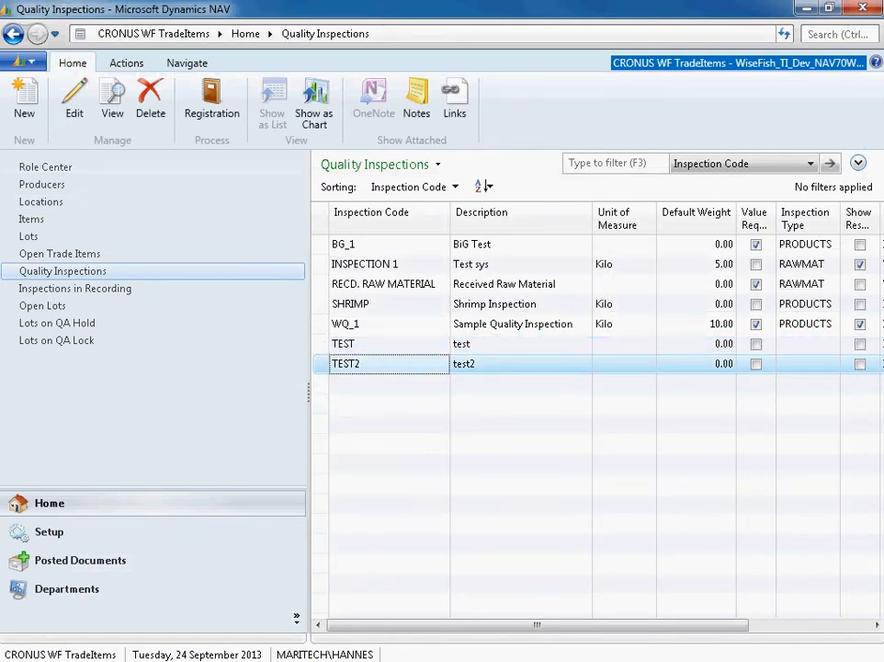
- Open a registration for the TEST2 inspection and set its item number to P370
{"action": "left_click", "coordinate": [211, 99]}
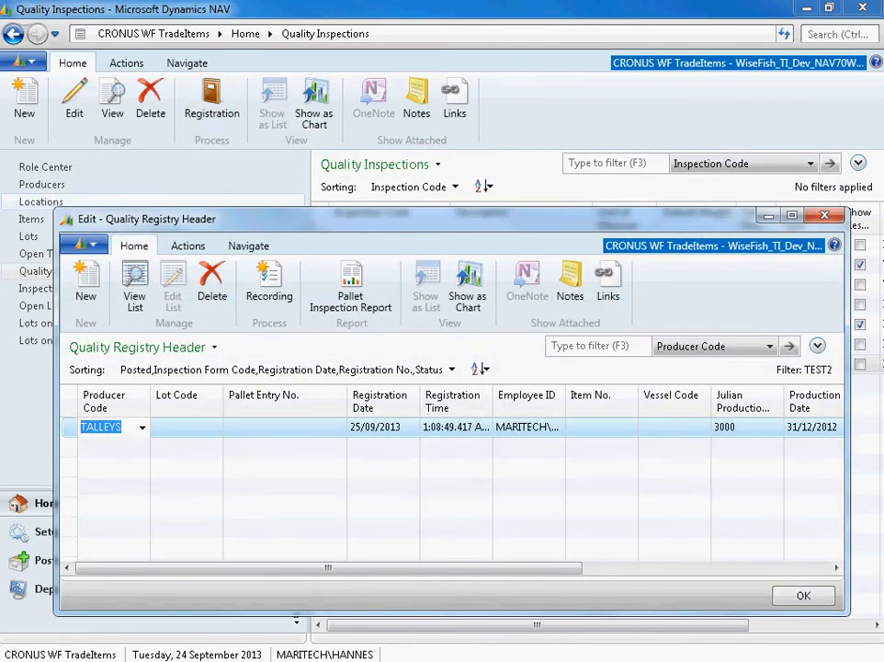
{"action": "left_click", "coordinate": [597, 427]}
{"action": "type", "text": "p"}
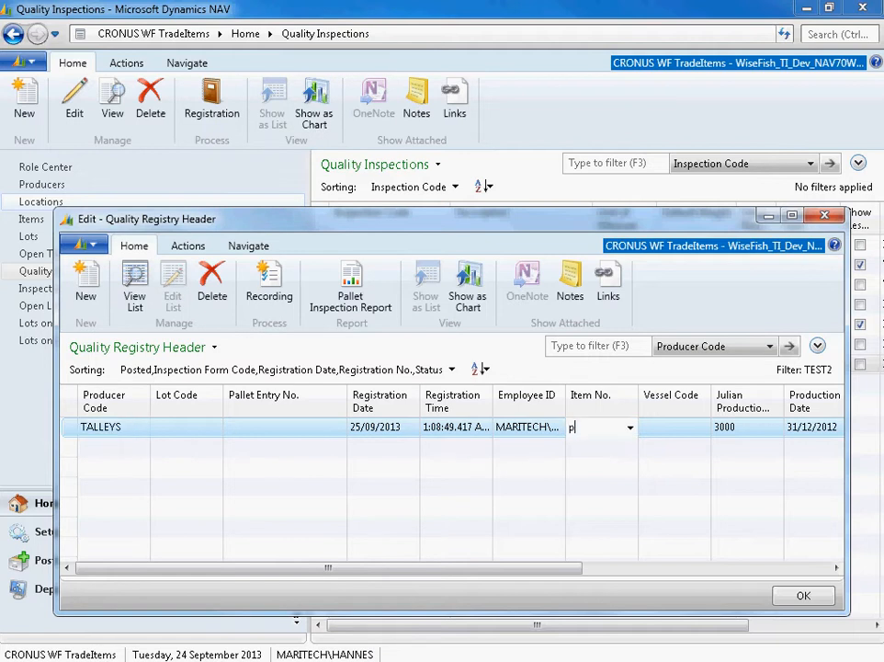
{"action": "type", "text": "370"}
{"action": "key", "text": "Tab"}
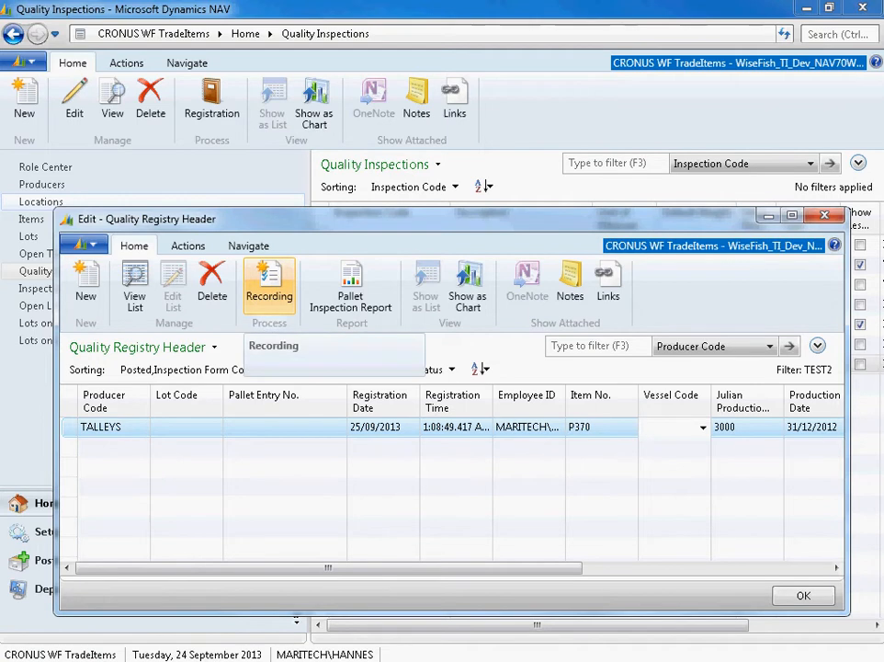
- Open the recording for the P370 registration and enter responses 9 for REC_WT and 10 for WEIGHT
{"action": "left_click", "coordinate": [269, 292]}
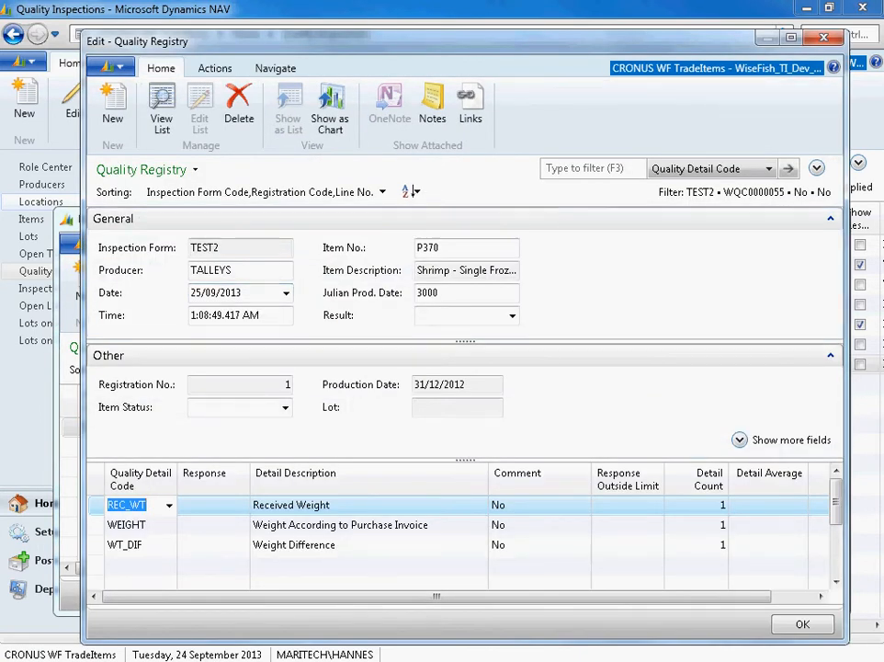
{"action": "key", "text": "Tab"}
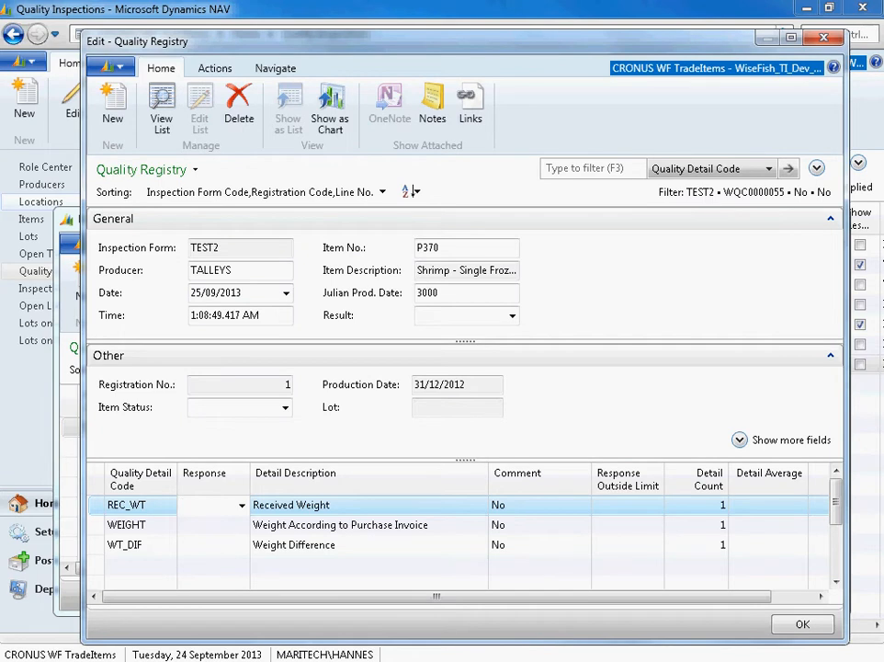
{"action": "type", "text": "9"}
{"action": "key", "text": "Return"}
{"action": "type", "text": "10"}
{"action": "key", "text": "Return"}
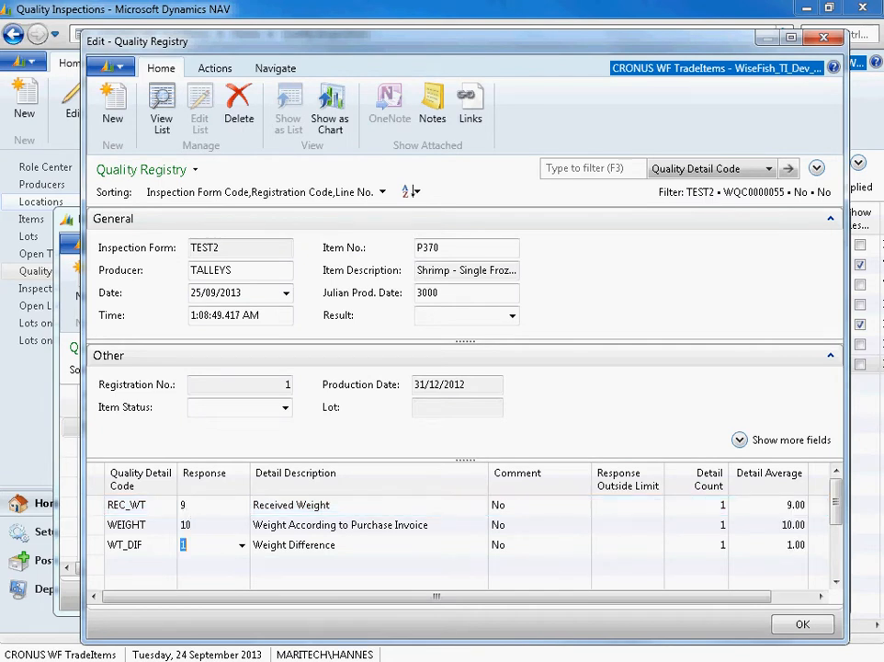
{"action": "left_click", "coordinate": [209, 545]}
{"action": "left_click", "coordinate": [209, 525]}
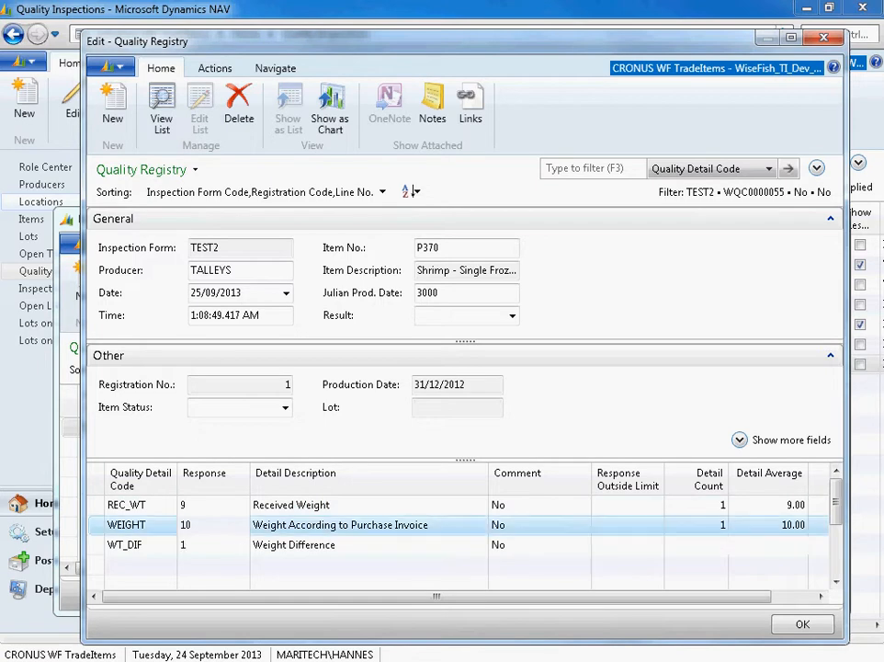
- Close the recording without confirming the inspection, and return to the quality inspections list
{"action": "key", "text": "Escape"}
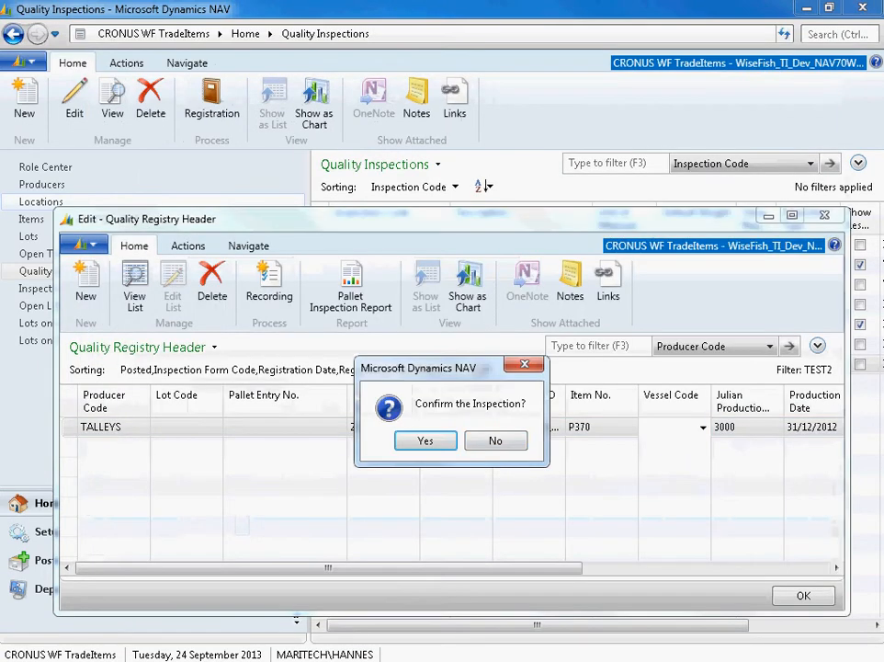
{"action": "key", "text": "Right"}
{"action": "key", "text": "Return"}
{"action": "key", "text": "Escape"}
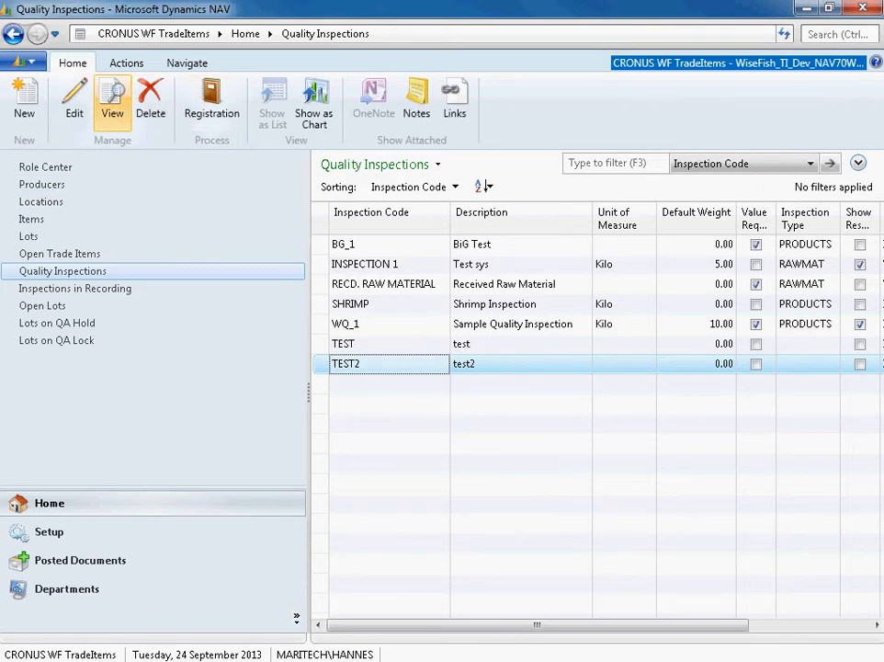
- Open the TEST2 inspection form for editing and add quality detail code WEIGHT DIF % on the fourth detail line
{"action": "left_click", "coordinate": [71, 92]}
{"action": "left_click", "coordinate": [138, 523]}
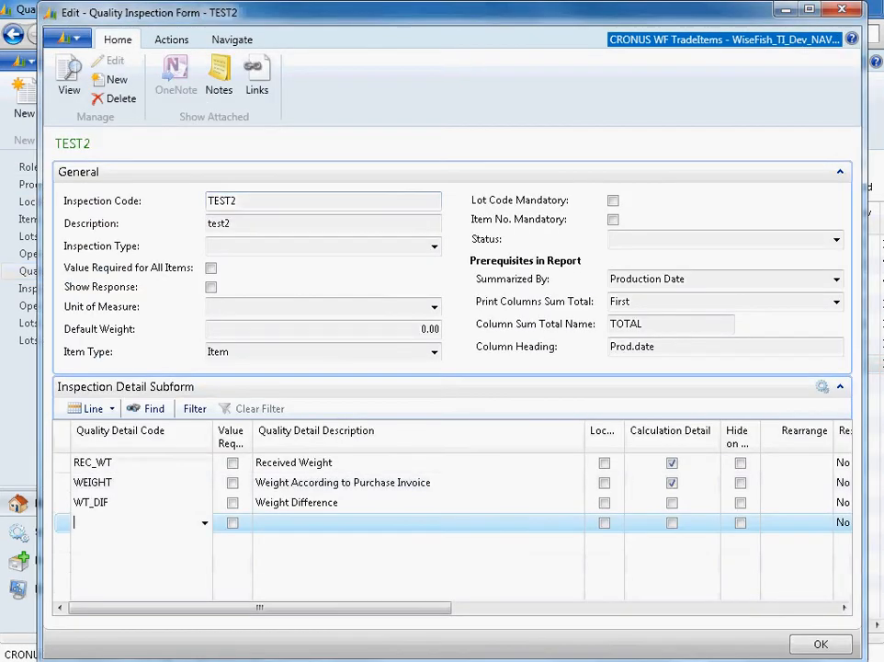
{"action": "left_click", "coordinate": [205, 523]}
{"action": "type", "text": "wei"}
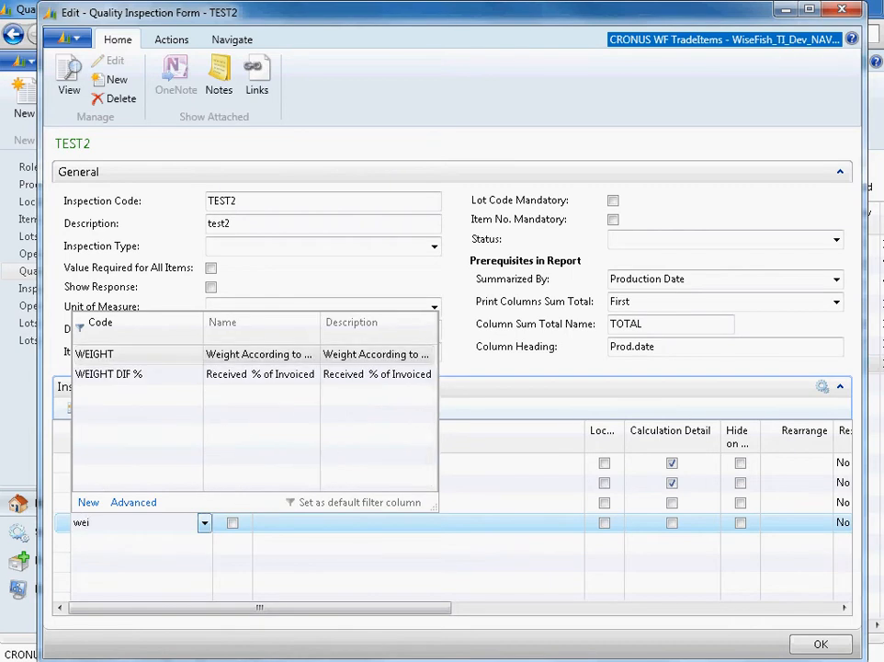
{"action": "left_click", "coordinate": [108, 374]}
{"action": "left_click", "coordinate": [312, 522]}
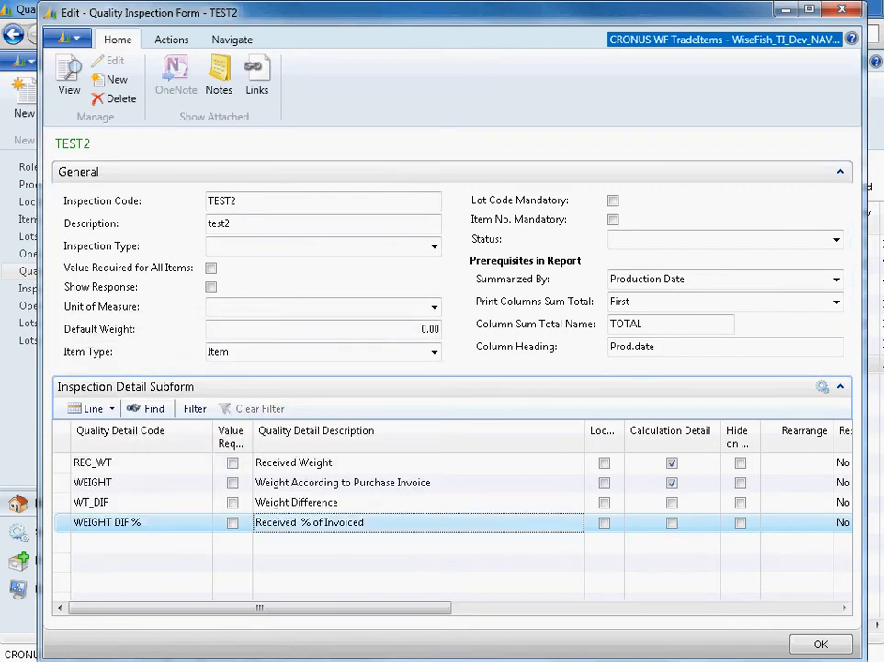
{"action": "left_click", "coordinate": [145, 522]}
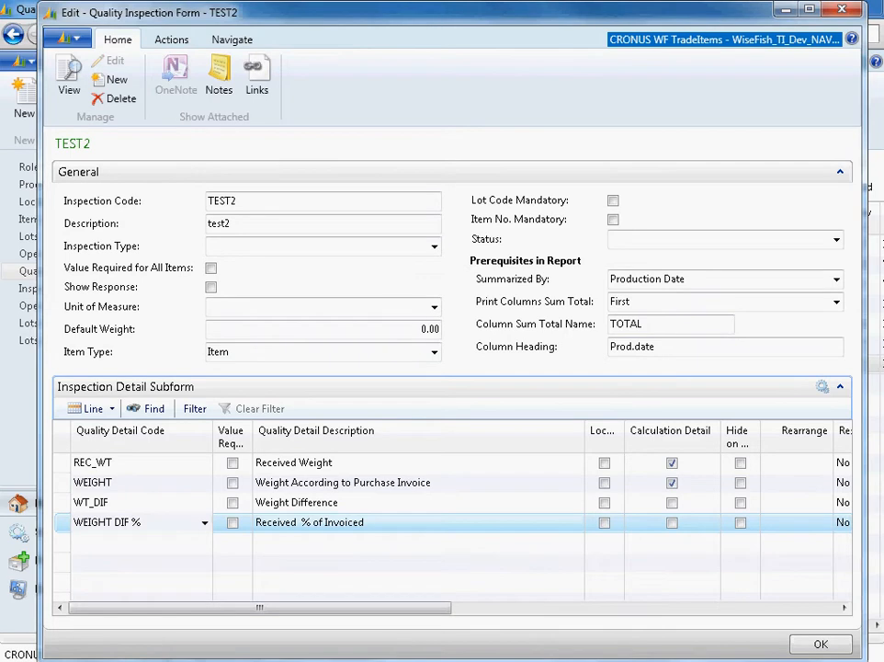
- Add a second calculation detail with code WEIGHT DIF % to the REC_WT line
{"action": "left_click", "coordinate": [128, 462]}
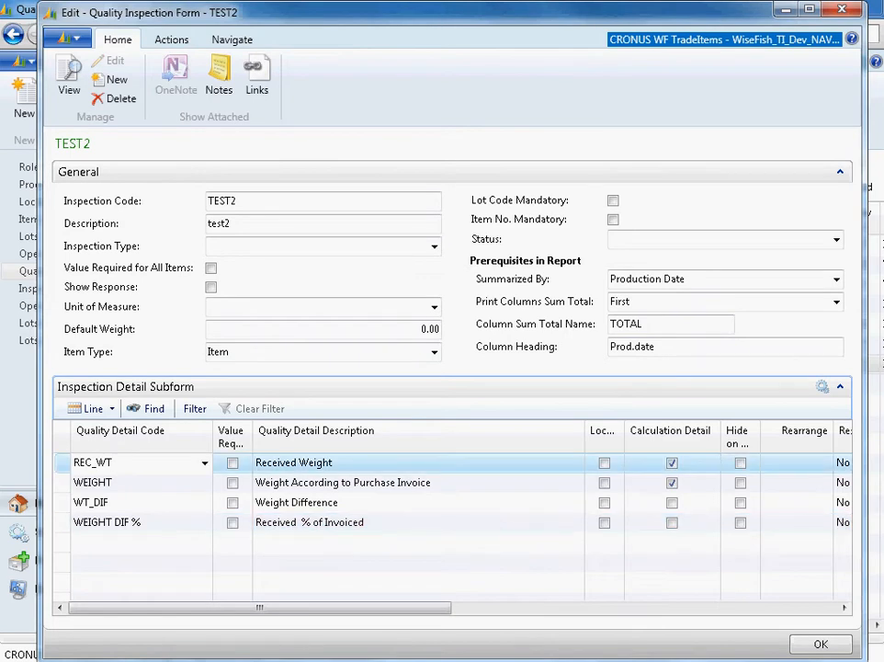
{"action": "left_click", "coordinate": [92, 408]}
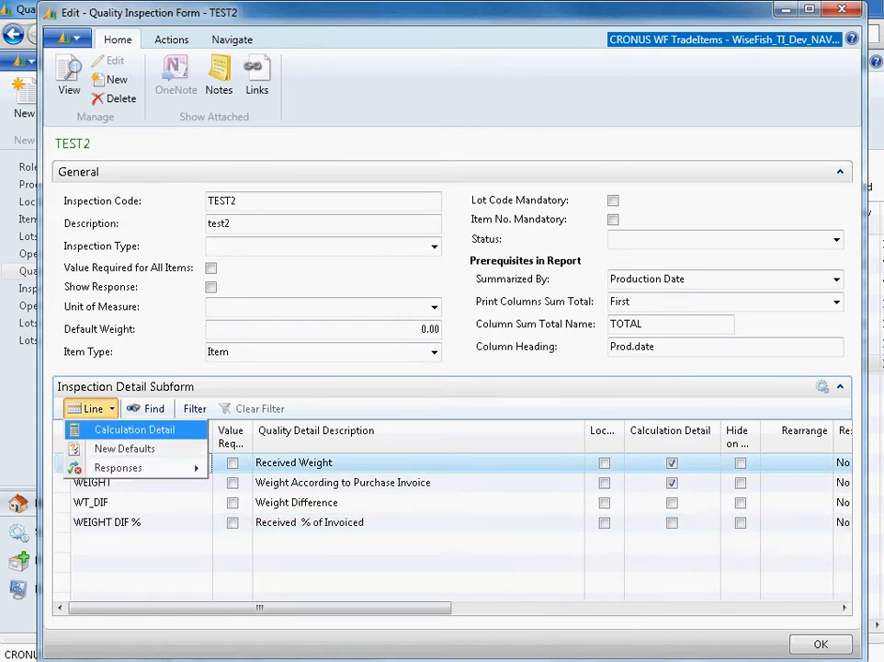
{"action": "left_click", "coordinate": [134, 429]}
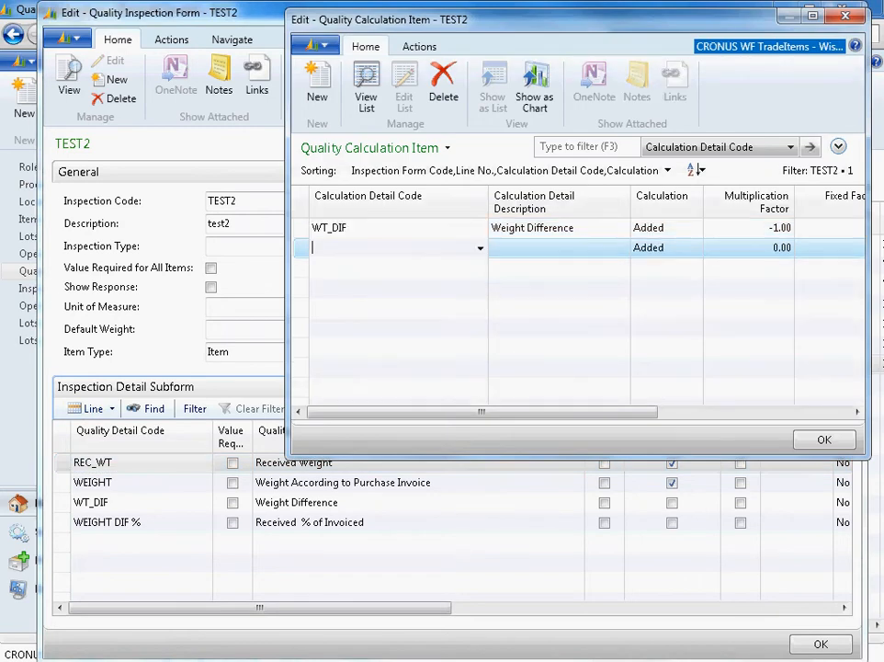
{"action": "type", "text": "ei"}
{"action": "key", "text": "BackSpace"}
{"action": "key", "text": "BackSpace"}
{"action": "key", "text": "BackSpace"}
{"action": "type", "text": "eight"}
{"action": "key", "text": "BackSpace"}
{"action": "key", "text": "BackSpace"}
{"action": "key", "text": "BackSpace"}
{"action": "key", "text": "BackSpace"}
{"action": "key", "text": "BackSpace"}
{"action": "type", "text": "w"}
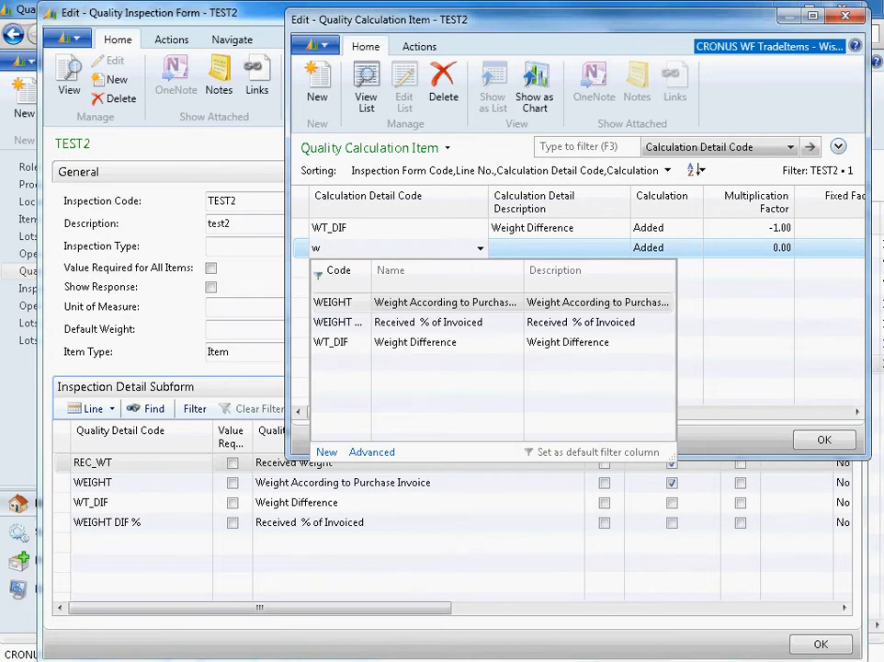
{"action": "key", "text": "Down"}
{"action": "key", "text": "Return"}
{"action": "key", "text": "Tab"}
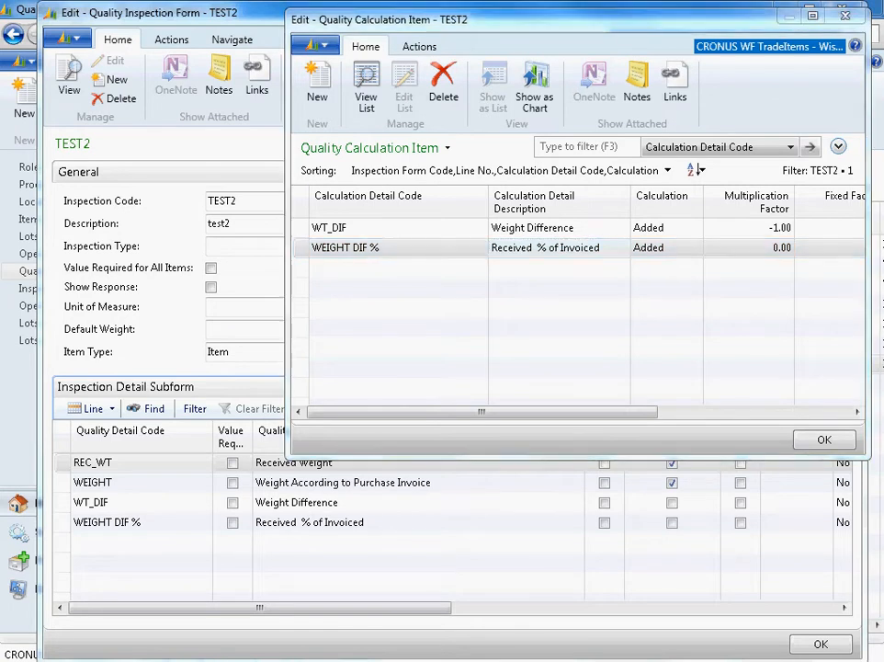
- Set the REC_WT line's WEIGHT DIF % calculation to Numerator with multiplication factor 100, and close the calculation details
{"action": "left_click", "coordinate": [683, 247]}
{"action": "left_click", "coordinate": [696, 248]}
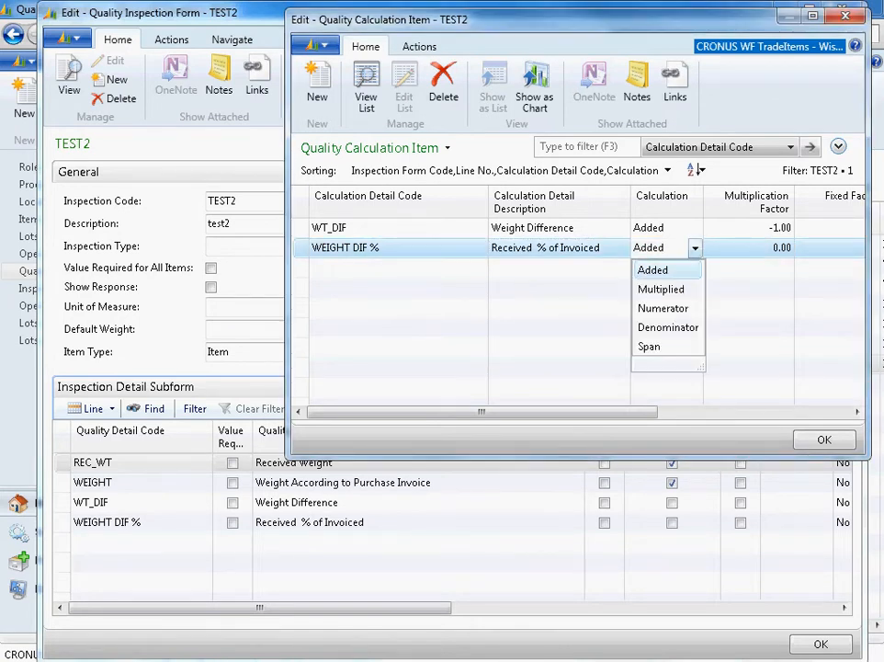
{"action": "left_click", "coordinate": [662, 309]}
{"action": "left_click", "coordinate": [782, 247]}
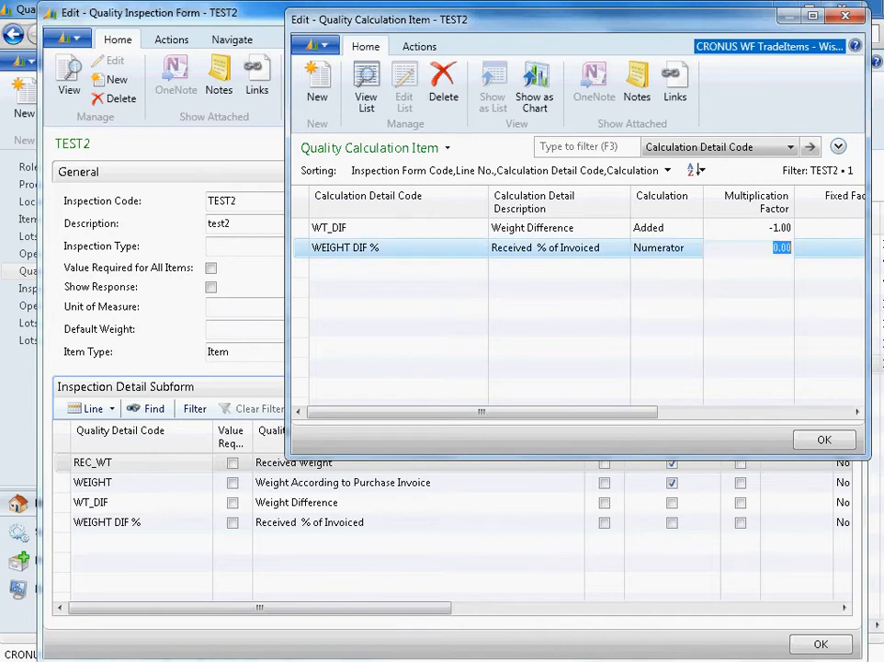
{"action": "type", "text": "100"}
{"action": "key", "text": "Tab"}
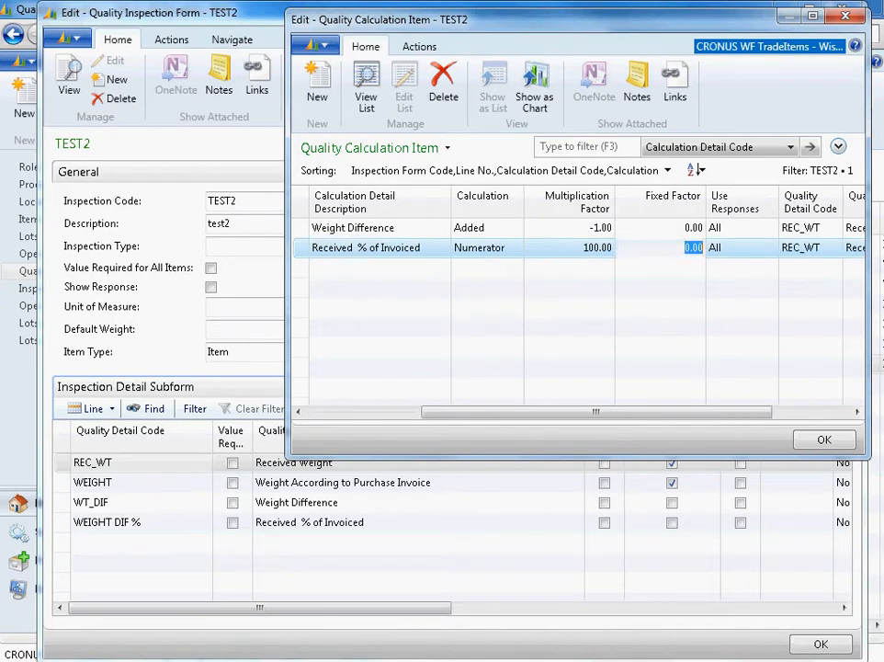
{"action": "left_click_drag", "start_coordinate": [595, 411], "coordinate": [480, 412]}
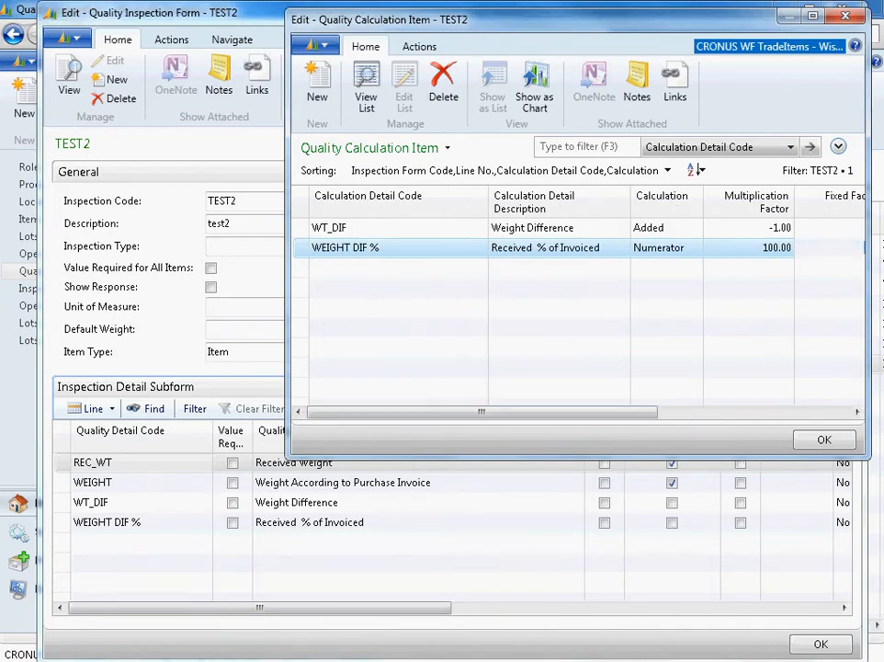
{"action": "left_click", "coordinate": [763, 247]}
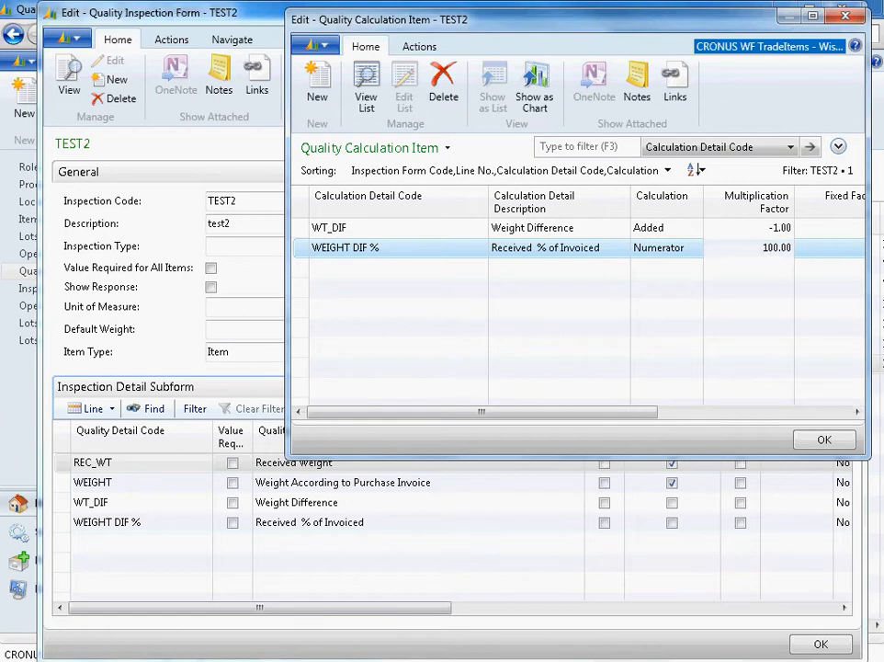
{"action": "left_click", "coordinate": [824, 439]}
{"action": "left_click", "coordinate": [576, 263]}
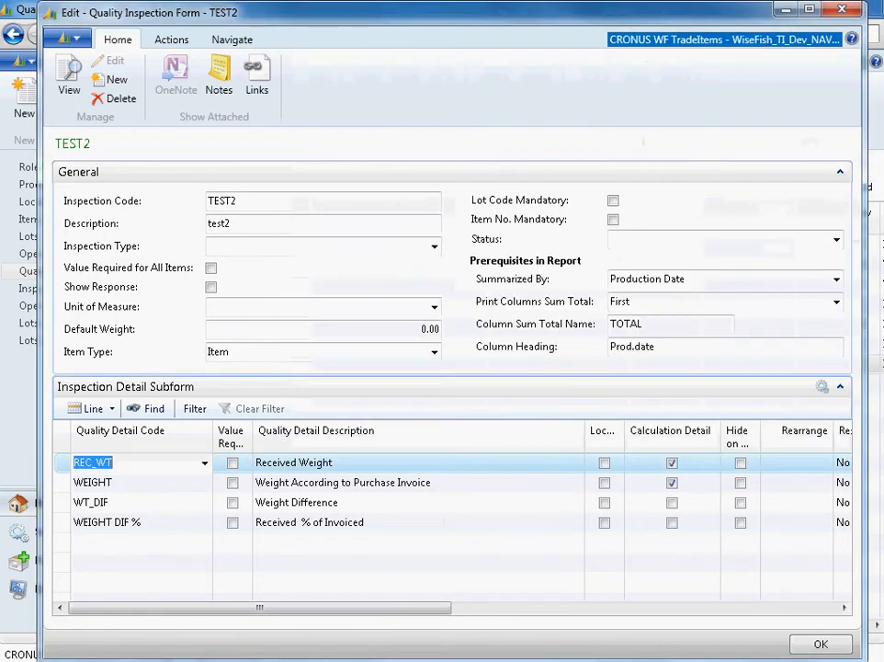
- Add a second calculation detail with code WEIGHT DIF % to the WEIGHT line
{"action": "left_click", "coordinate": [191, 479]}
{"action": "left_click", "coordinate": [92, 408]}
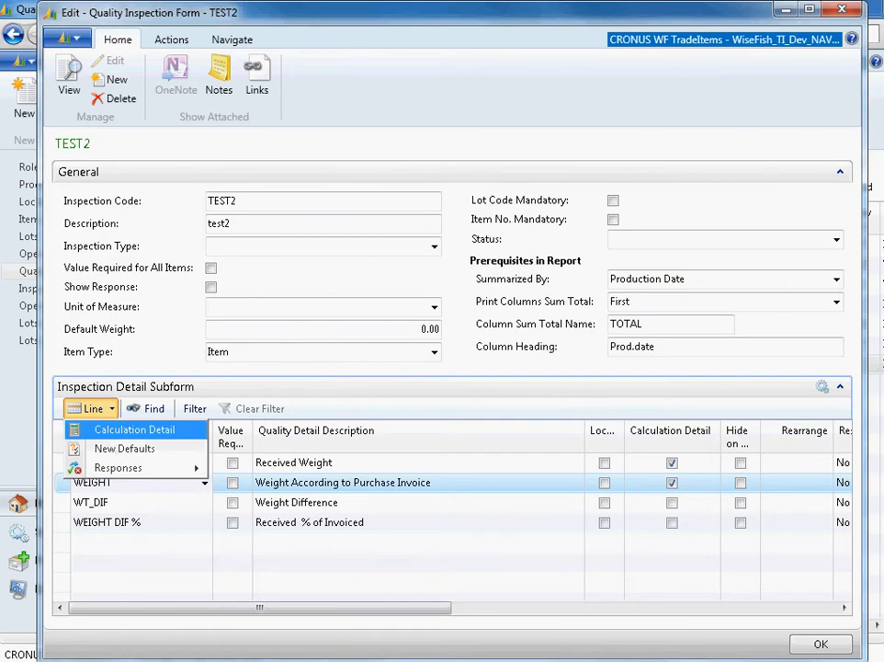
{"action": "left_click", "coordinate": [134, 429]}
{"action": "key", "text": "Down"}
{"action": "type", "text": "e"}
{"action": "key", "text": "BackSpace"}
{"action": "type", "text": "we"}
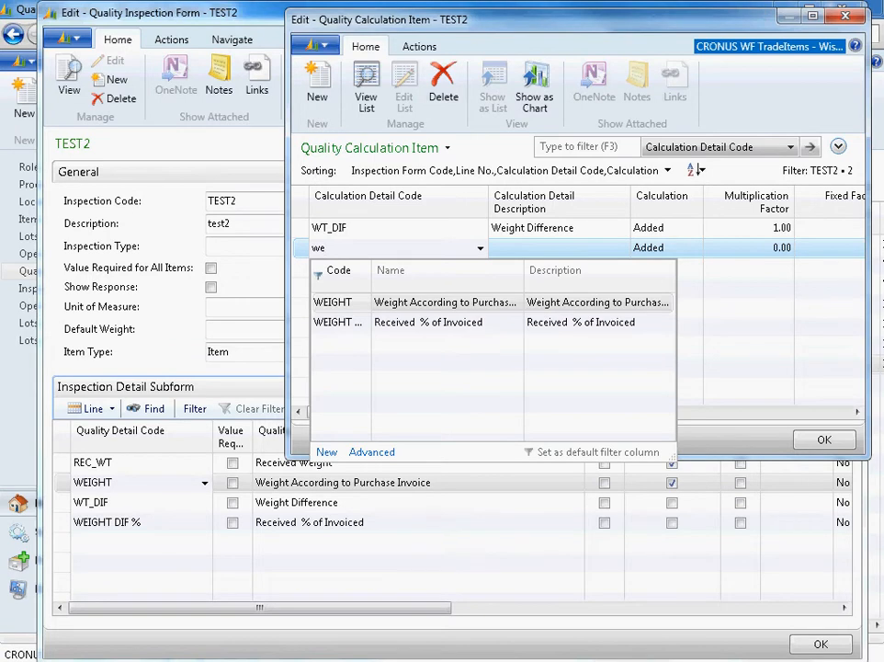
{"action": "key", "text": "Down"}
{"action": "key", "text": "Return"}
- Set the WEIGHT line's WEIGHT DIF % calculation to Denominator with multiplication factor 1, and close the inspection form
{"action": "left_click", "coordinate": [641, 247]}
{"action": "left_click", "coordinate": [695, 248]}
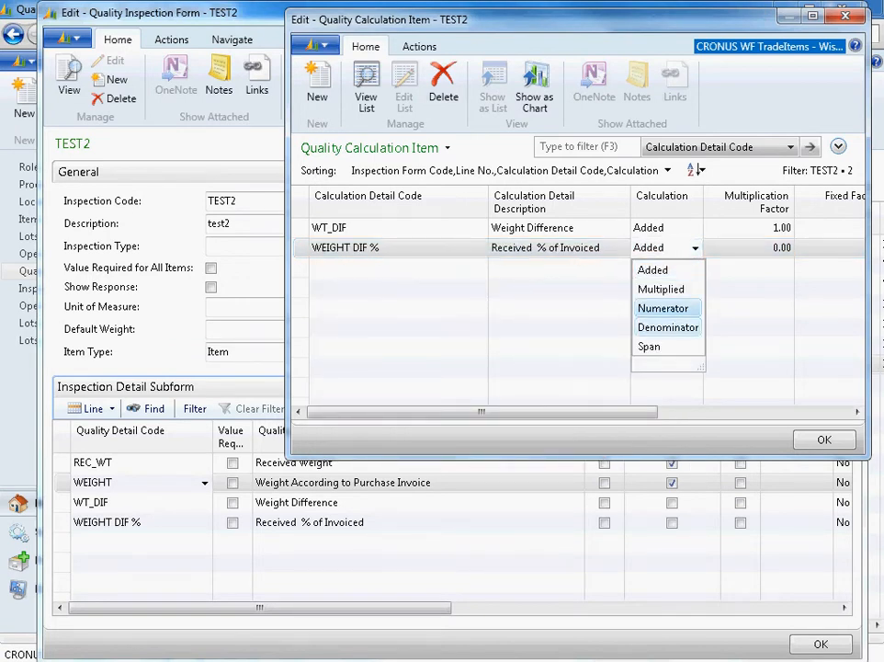
{"action": "left_click", "coordinate": [668, 327]}
{"action": "key", "text": "Tab"}
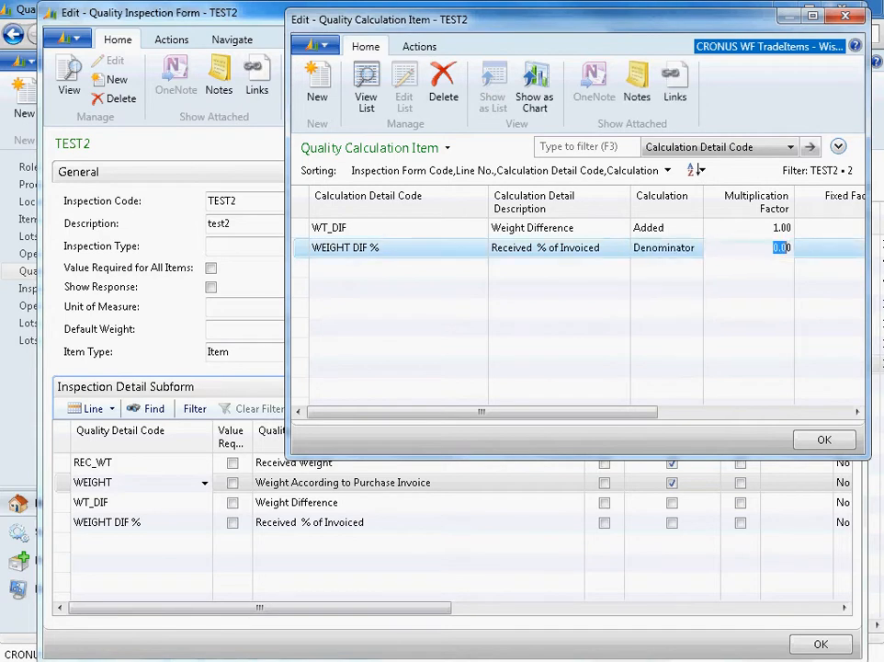
{"action": "type", "text": "1"}
{"action": "key", "text": "Tab"}
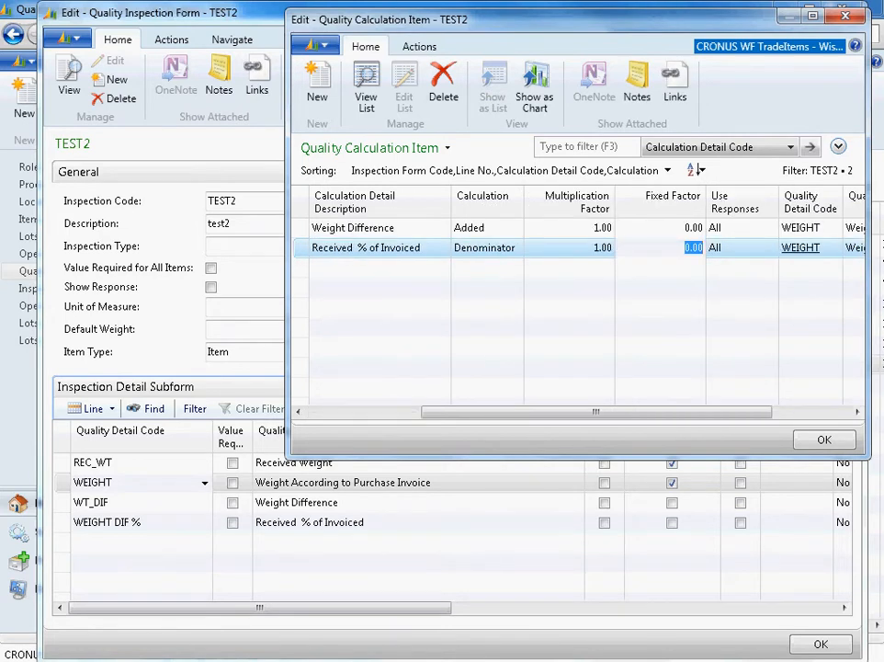
{"action": "key", "text": "Escape"}
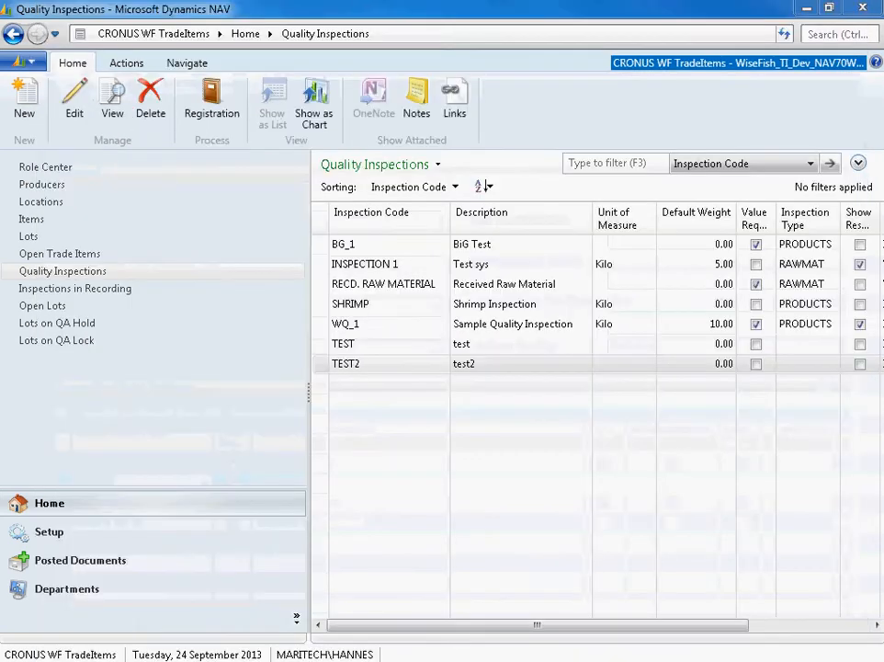
{"action": "key", "text": "Escape"}
- Open the TEST2 registrations and add a second registration line with item number P370
{"action": "left_click", "coordinate": [211, 101]}
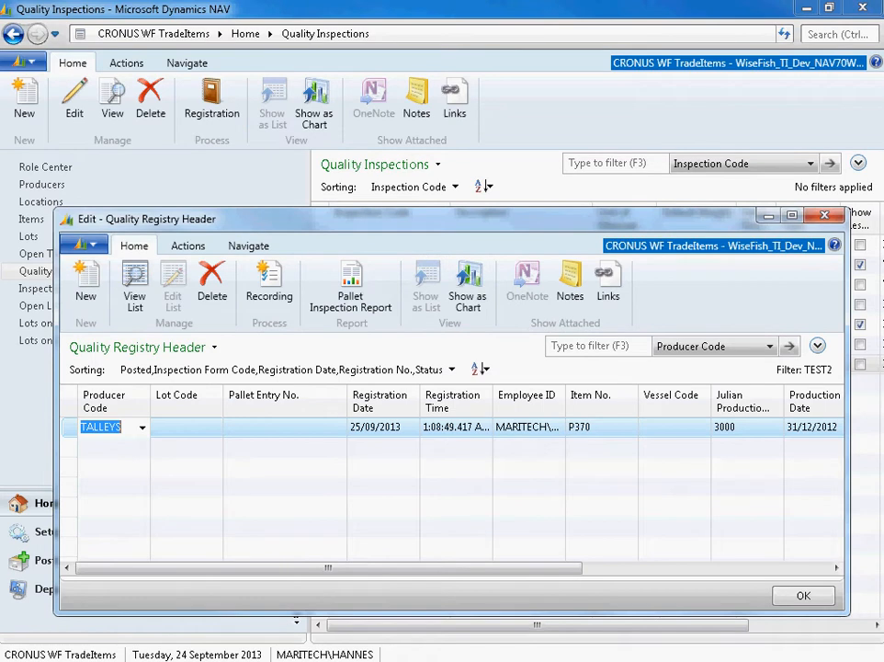
{"action": "left_click", "coordinate": [108, 448]}
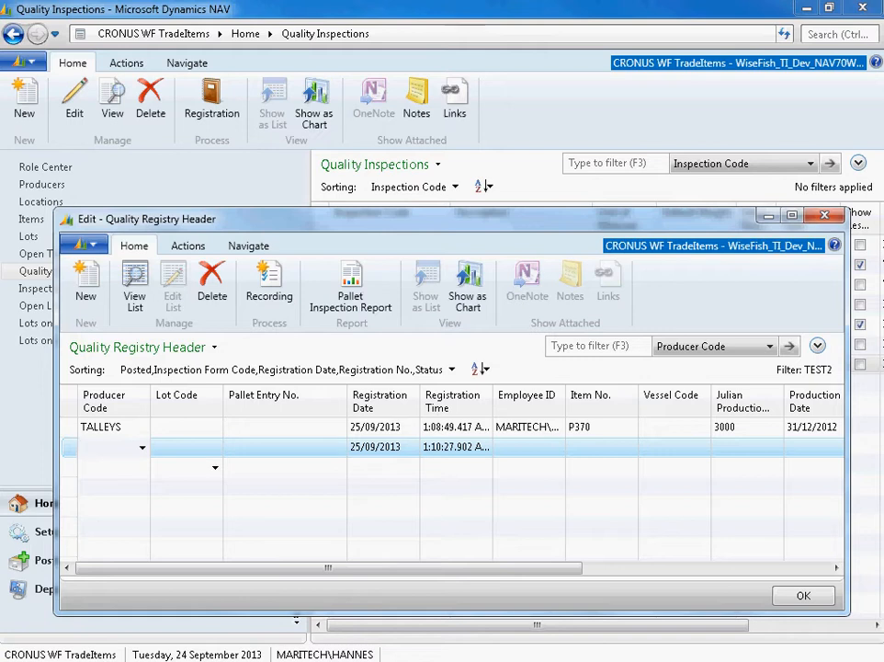
{"action": "left_click", "coordinate": [602, 448]}
{"action": "type", "text": "p"}
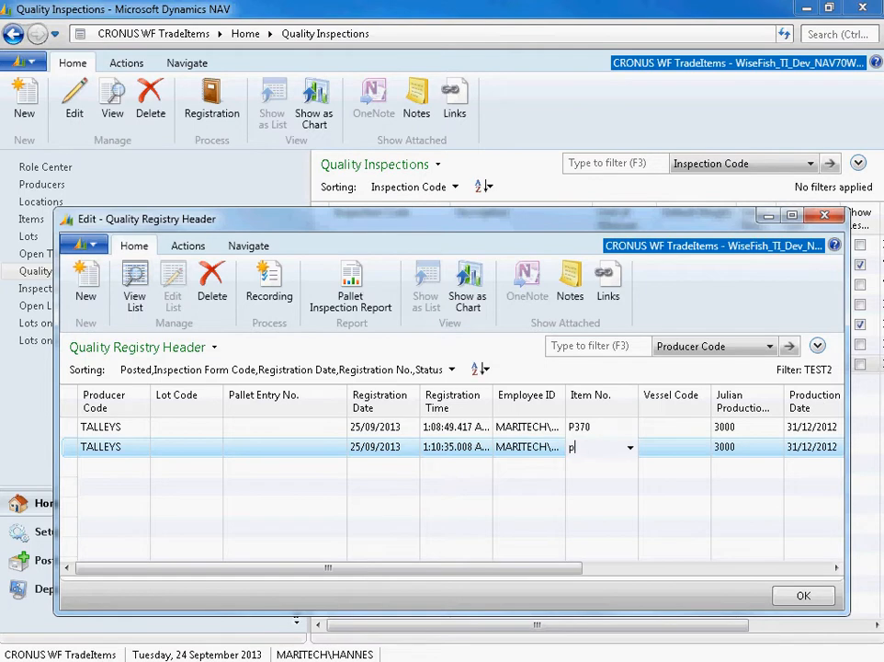
{"action": "type", "text": "370"}
{"action": "key", "text": "Tab"}
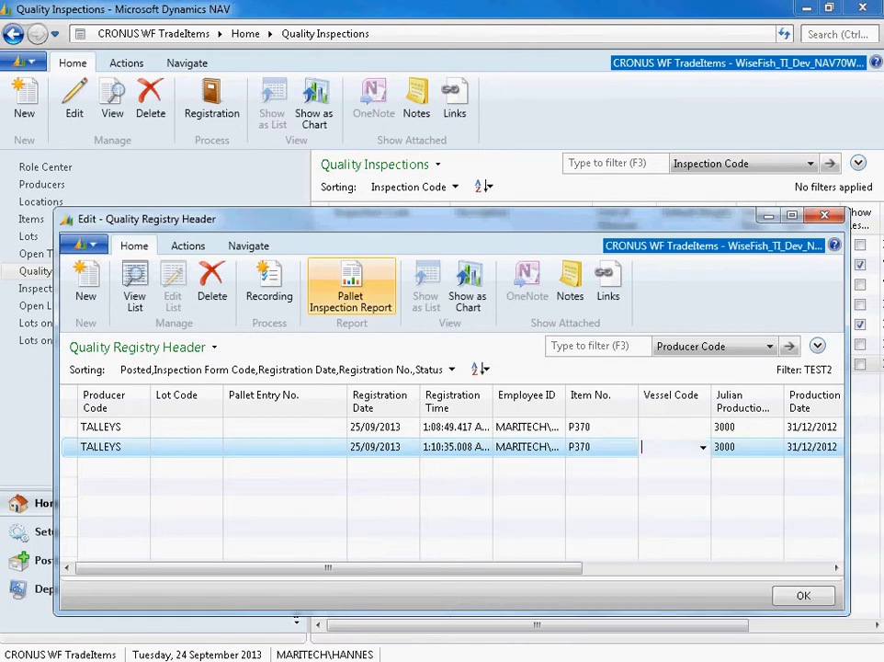
- Open the recording for the second registration and enter responses 9 for REC_WT and 10 for WEIGHT
{"action": "left_click", "coordinate": [268, 281]}
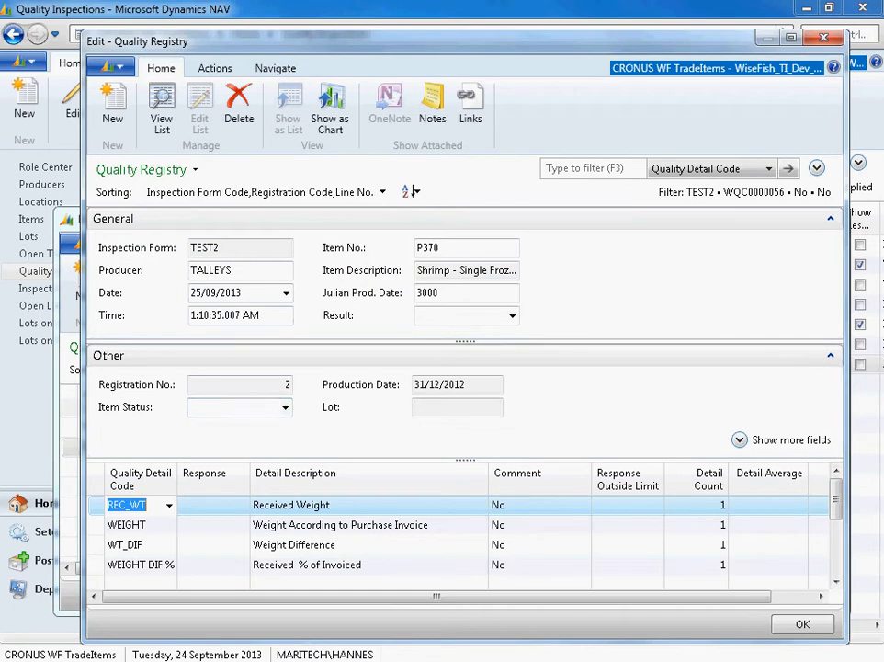
{"action": "key", "text": "Tab"}
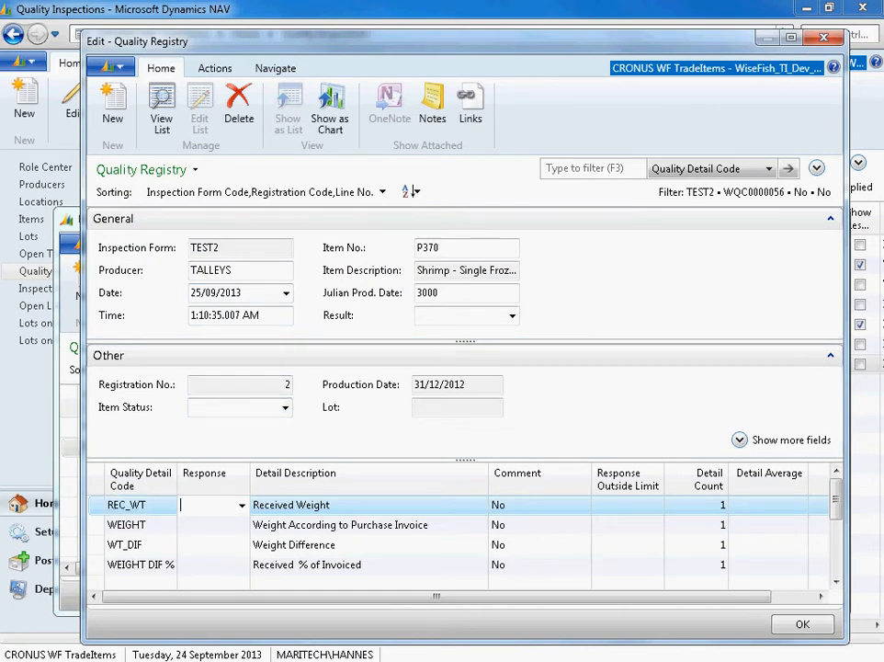
{"action": "type", "text": "9"}
{"action": "key", "text": "Return"}
{"action": "type", "text": "10"}
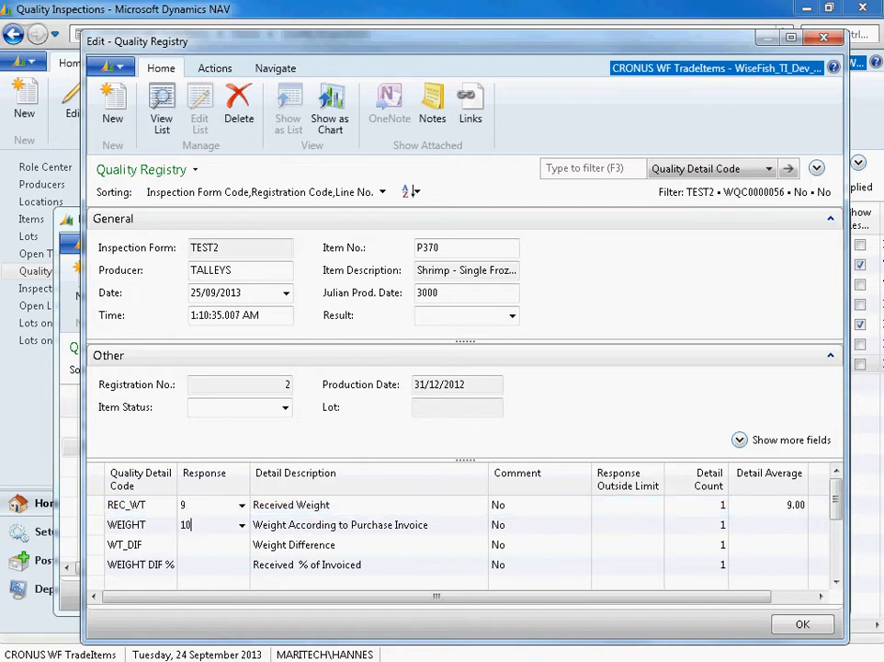
{"action": "key", "text": "Return"}
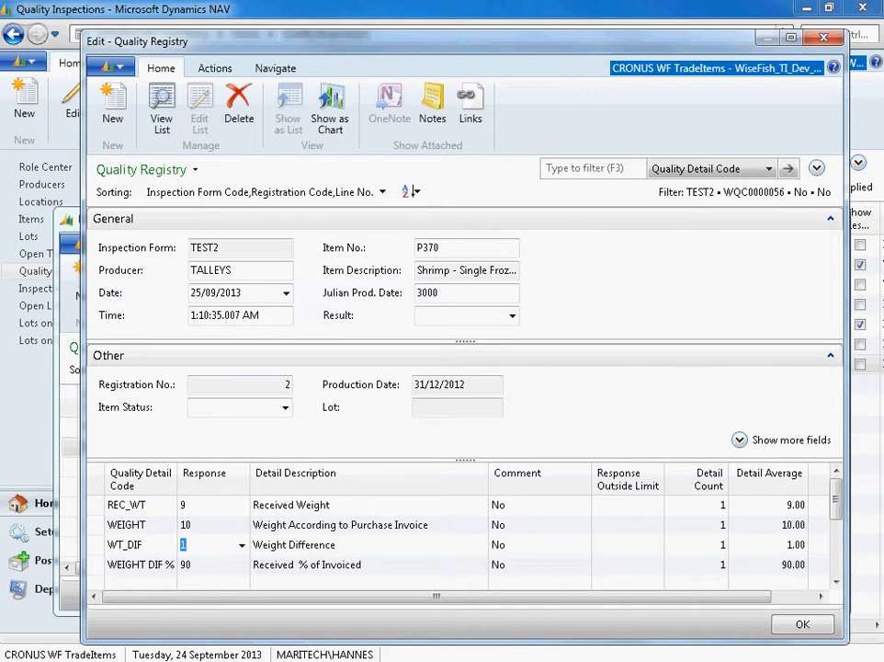
- Change the WEIGHT response to 50 and check the recalculated WT_DIF and WEIGHT DIF % responses
{"action": "key", "text": "Return"}
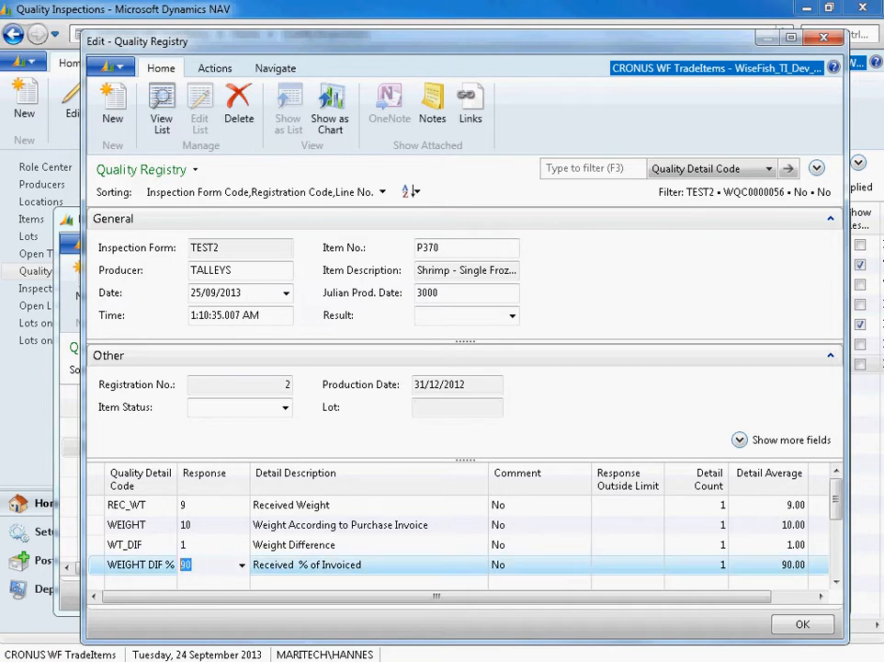
{"action": "left_click", "coordinate": [210, 505]}
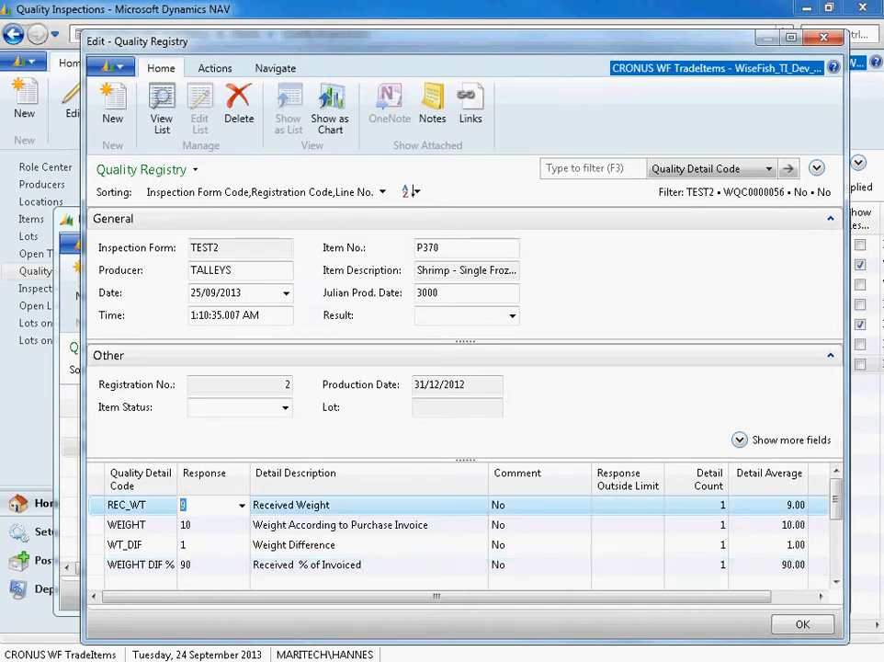
{"action": "key", "text": "Return"}
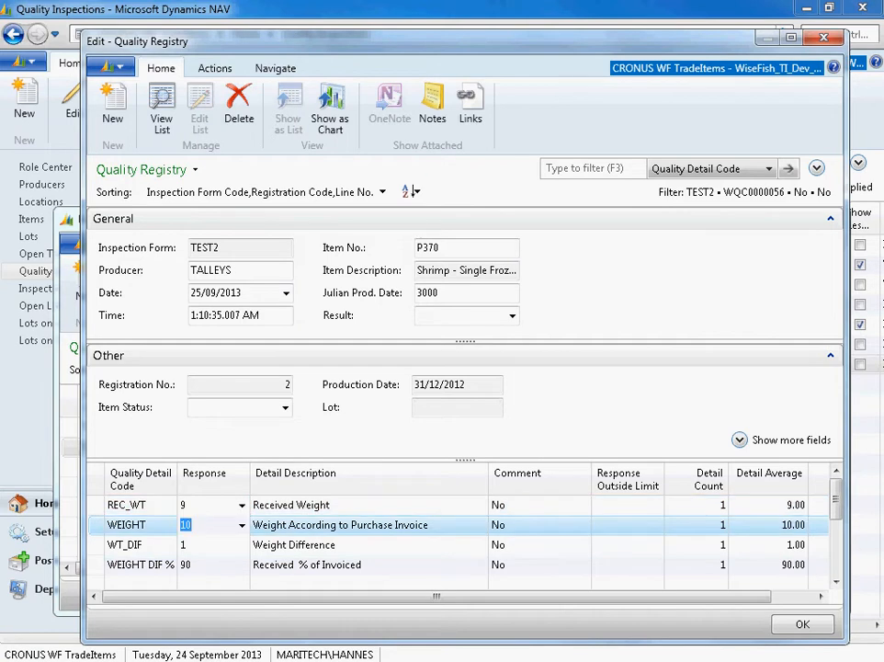
{"action": "type", "text": "50"}
{"action": "key", "text": "Return"}
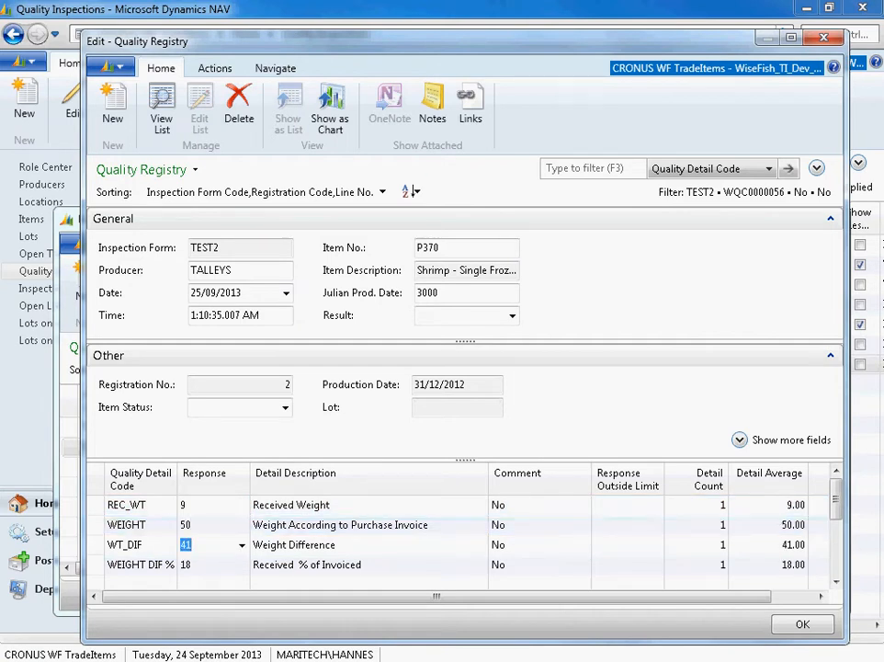
{"action": "key", "text": "Return"}
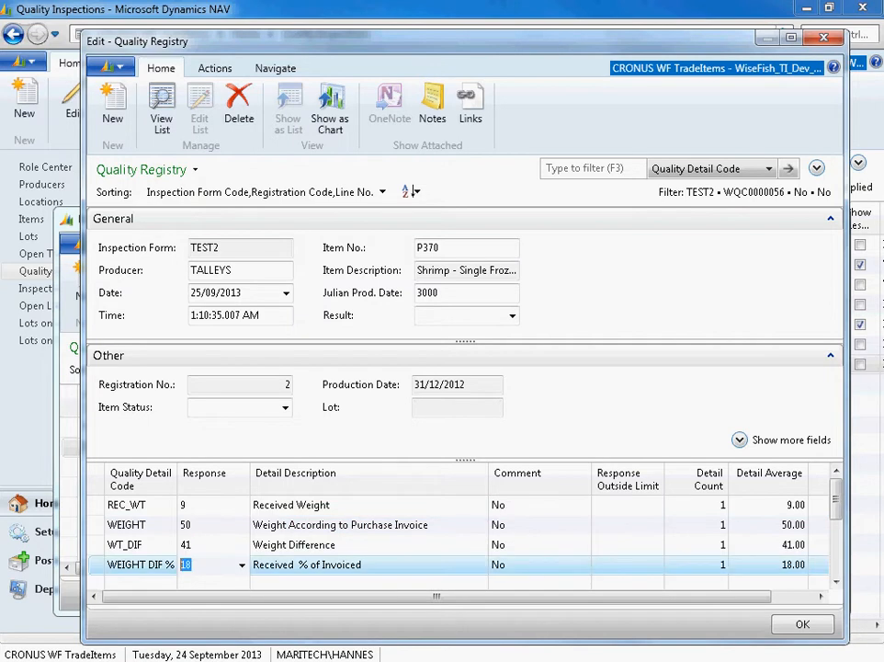
{"action": "key", "text": "Up"}
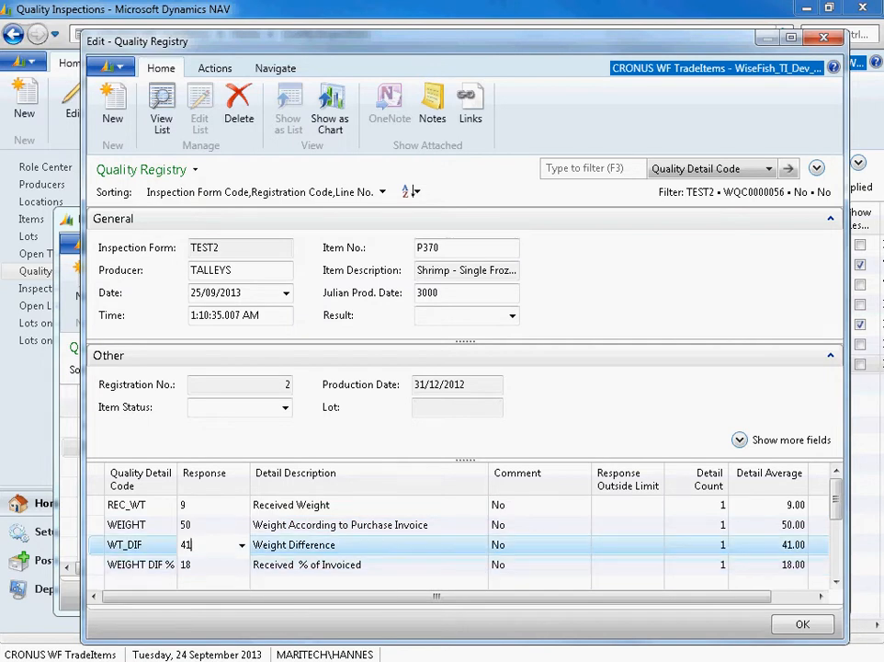
{"action": "key", "text": "Up"}
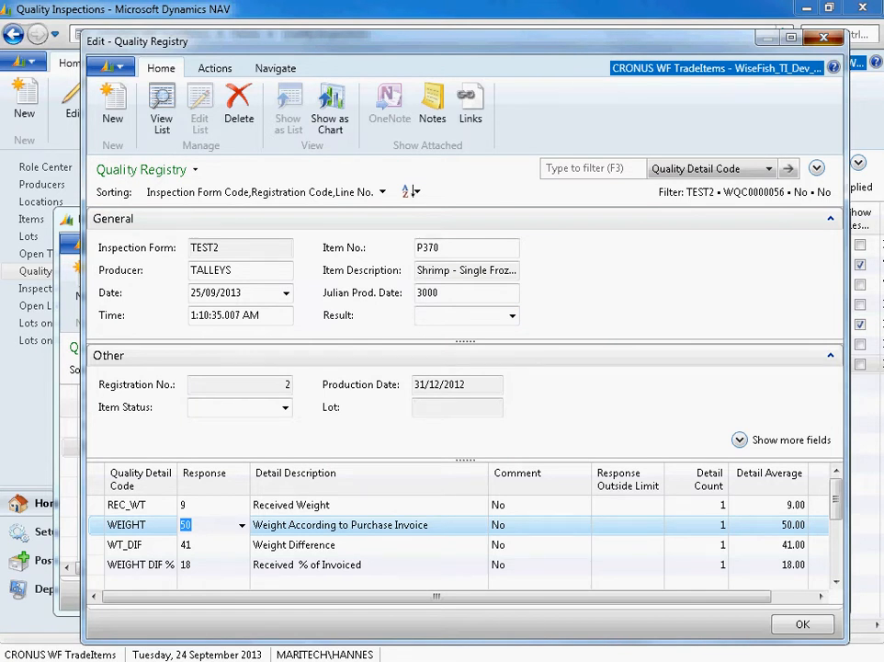
- Close the recording, confirm the inspection, and close the TEST2 registrations
{"action": "left_click", "coordinate": [824, 38]}
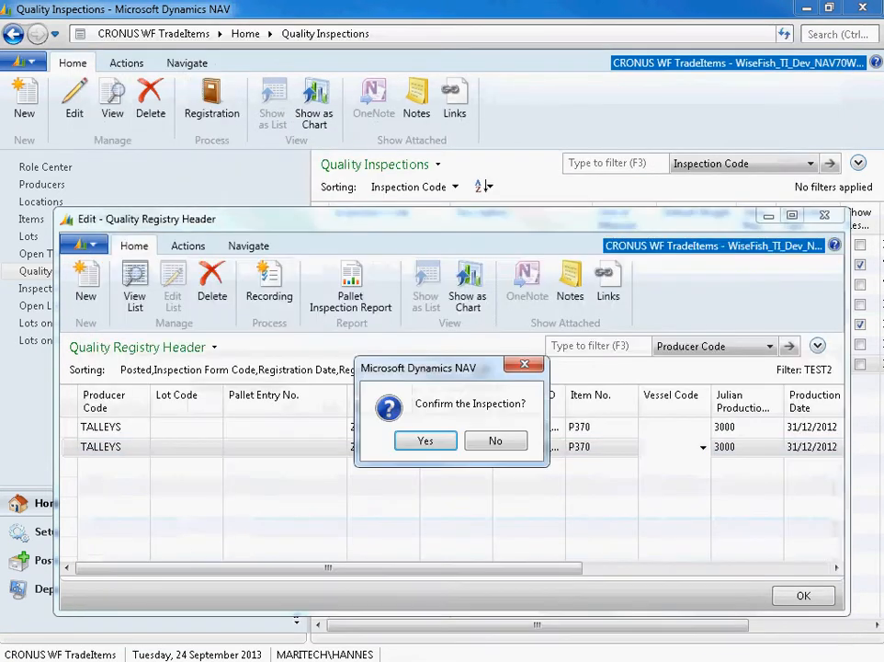
{"action": "key", "text": "Return"}
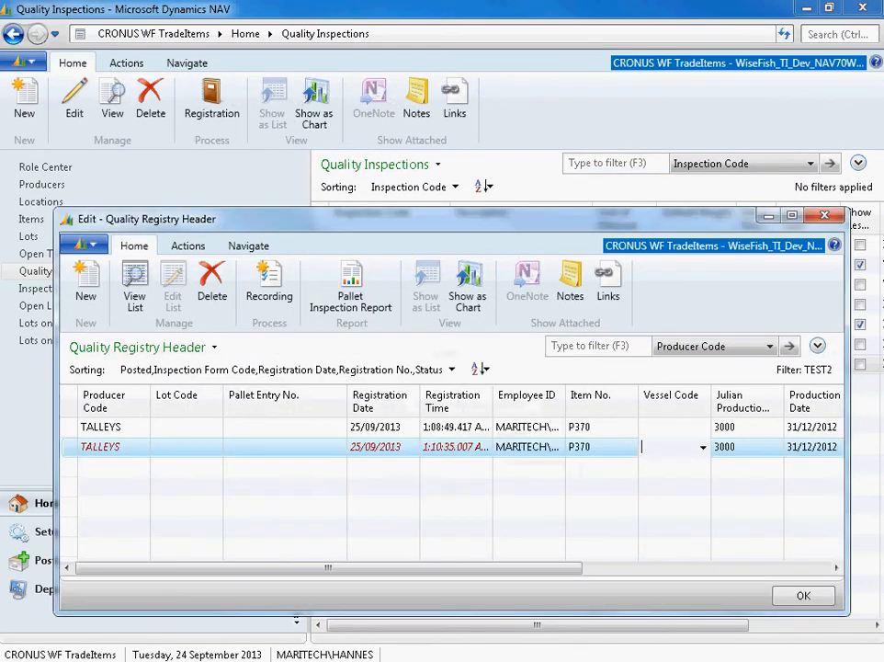
{"action": "key", "text": "Escape"}
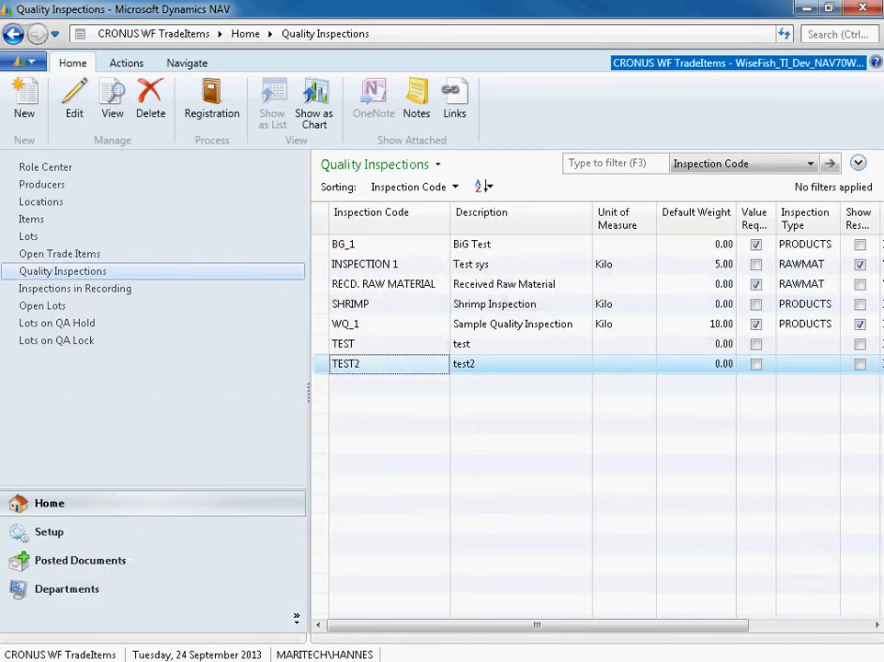
- Open the WEIGHT card from the quality detail setup list, review its Real Number settings, and close the card
{"action": "left_click", "coordinate": [49, 531]}
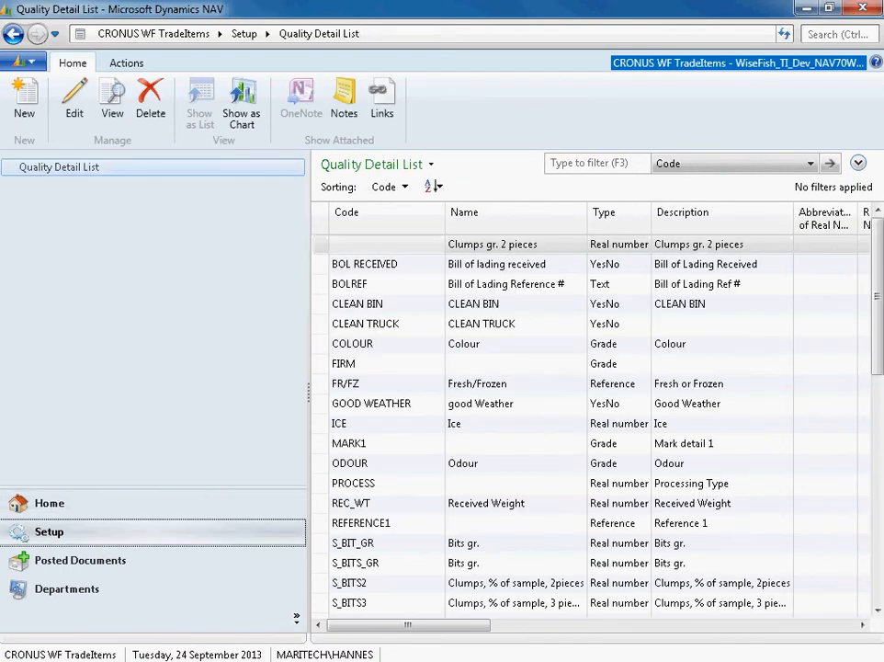
{"action": "left_click_drag", "start_coordinate": [878, 296], "coordinate": [878, 524]}
{"action": "left_click", "coordinate": [351, 543]}
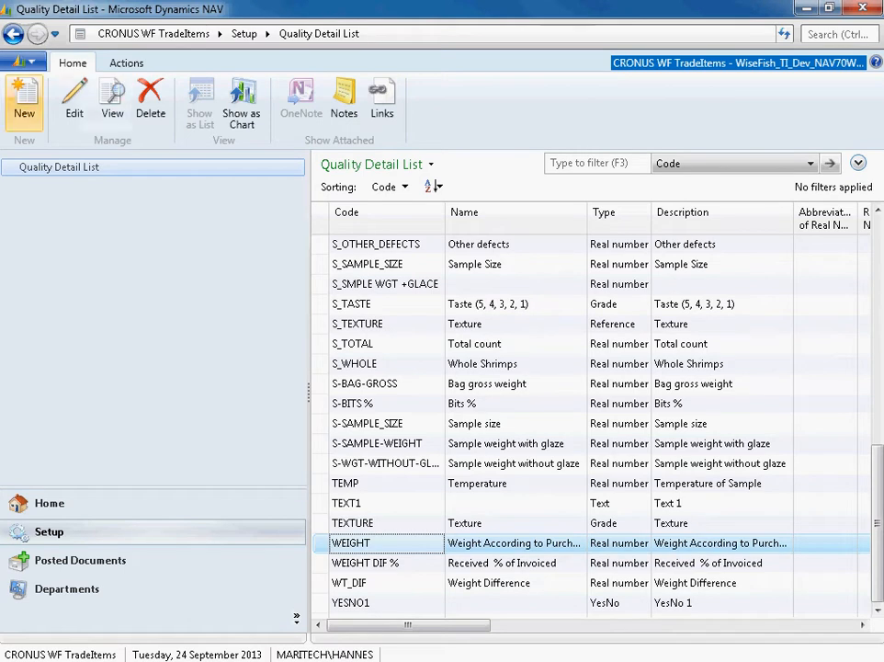
{"action": "left_click", "coordinate": [57, 87]}
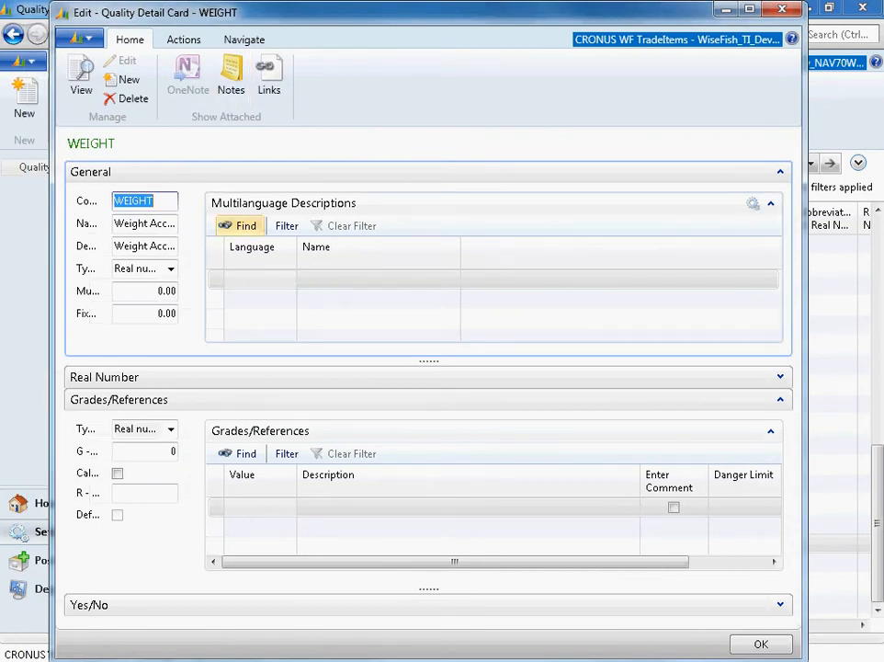
{"action": "left_click", "coordinate": [770, 203]}
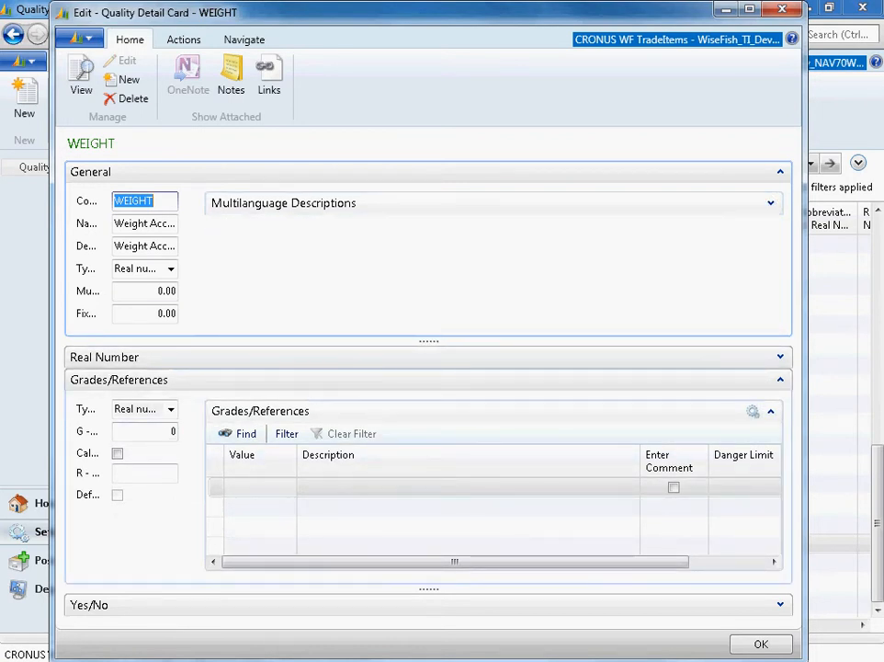
{"action": "left_click", "coordinate": [780, 379]}
{"action": "left_click", "coordinate": [781, 357]}
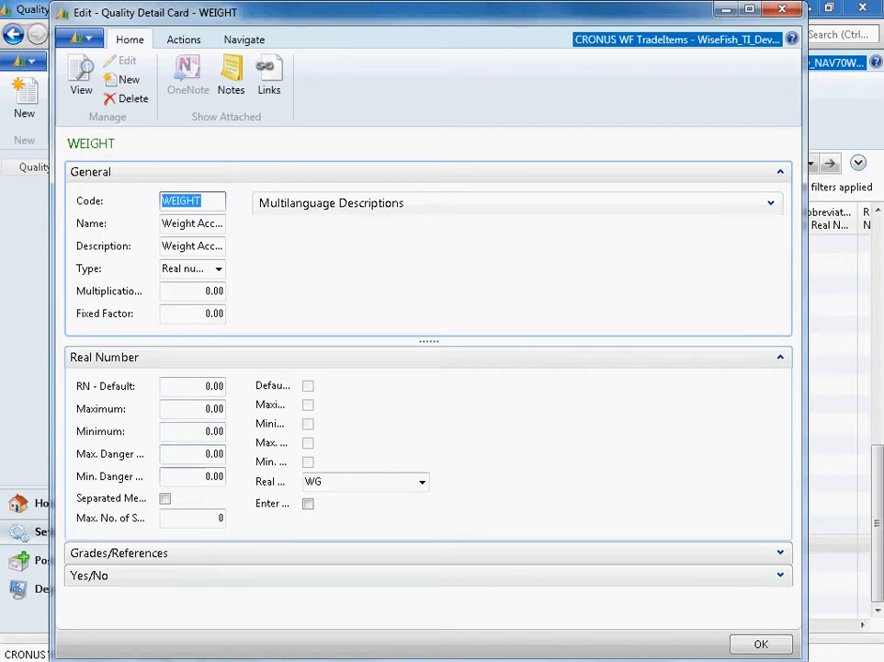
{"action": "left_click", "coordinate": [193, 386]}
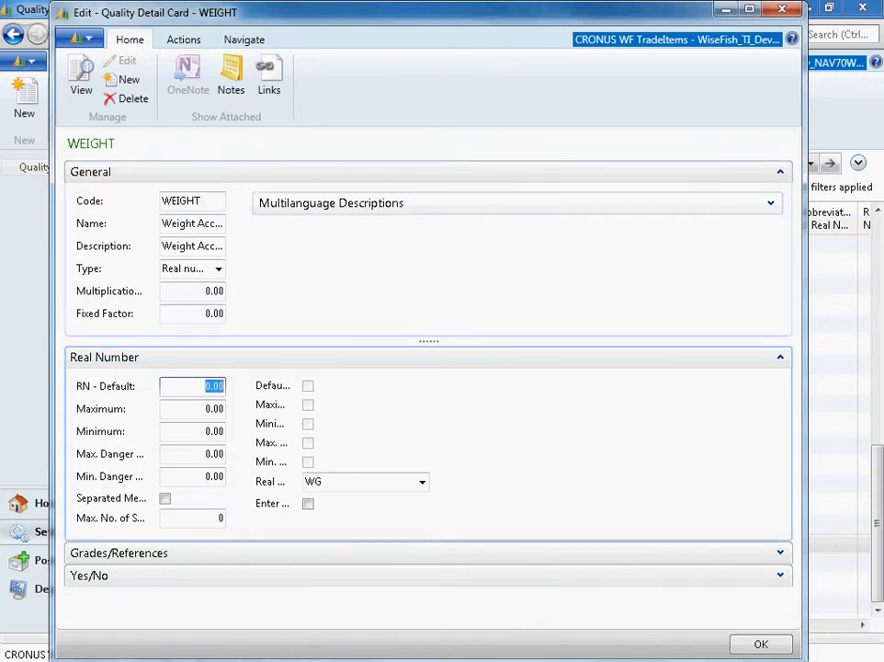
{"action": "key", "text": "Escape"}
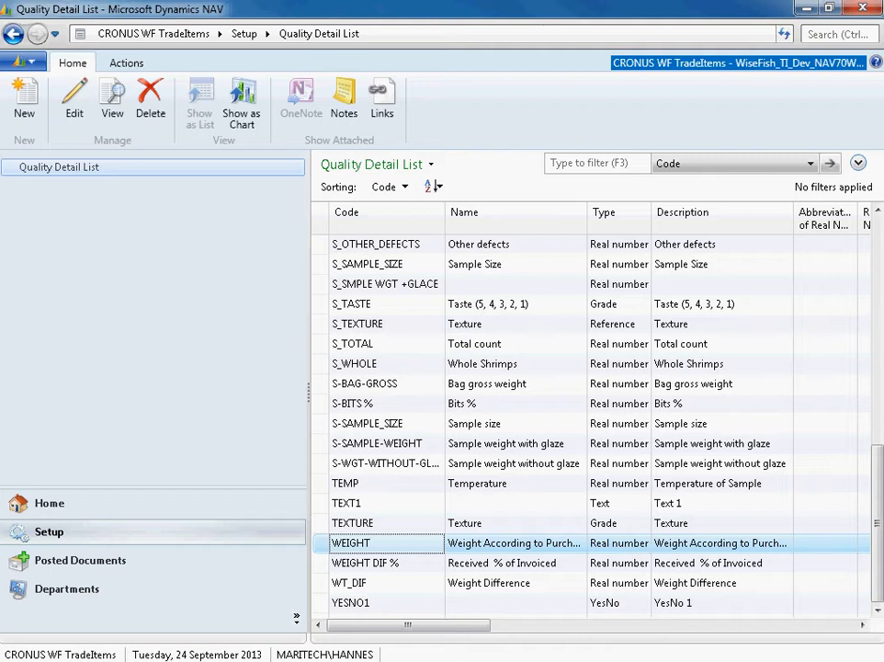
- Open the S_TEXTURE quality detail card, review its type and reference values, and close the card
{"action": "left_click", "coordinate": [386, 324]}
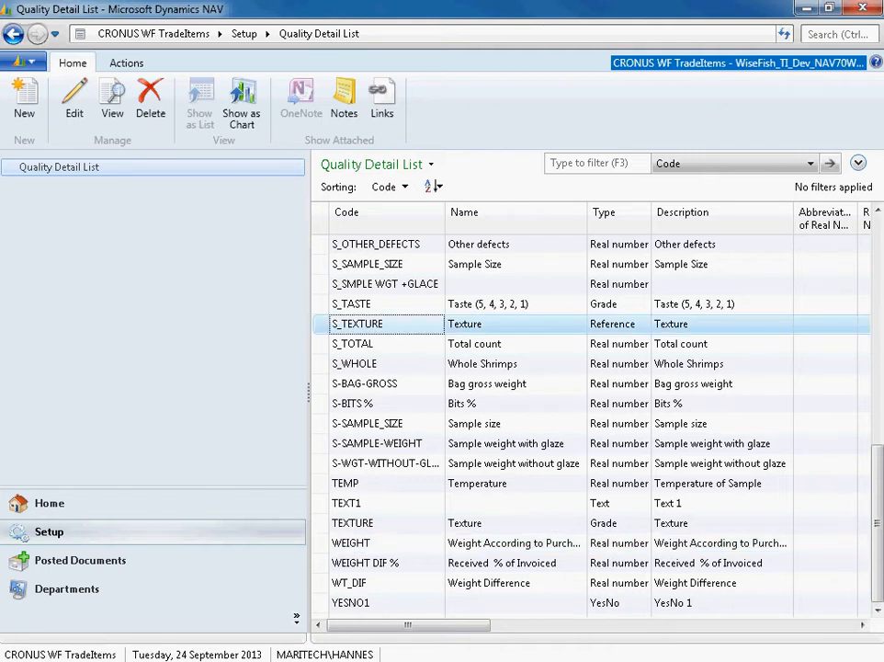
{"action": "left_click", "coordinate": [74, 99]}
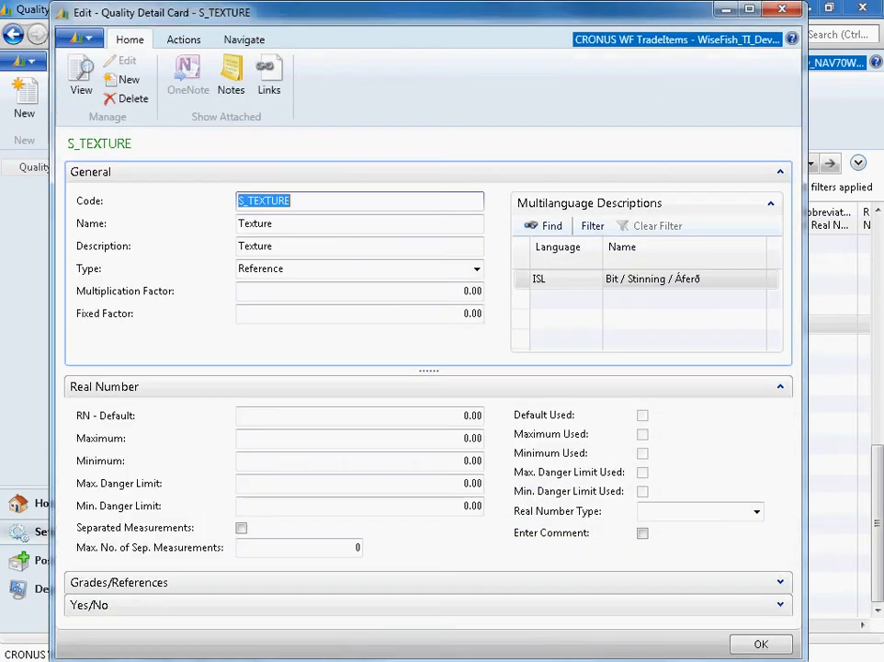
{"action": "left_click", "coordinate": [349, 269]}
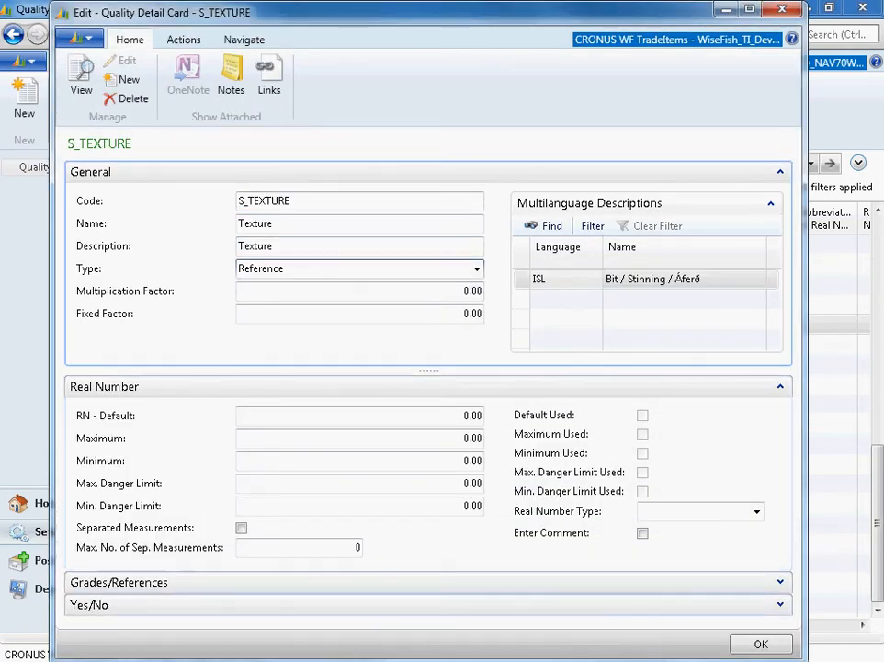
{"action": "left_click", "coordinate": [780, 582]}
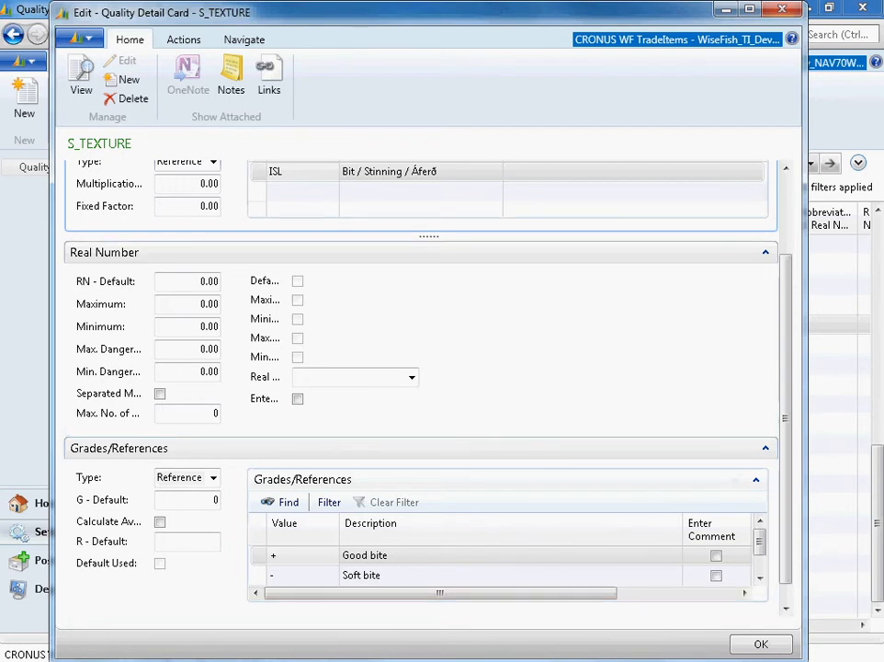
{"action": "left_click", "coordinate": [782, 10]}
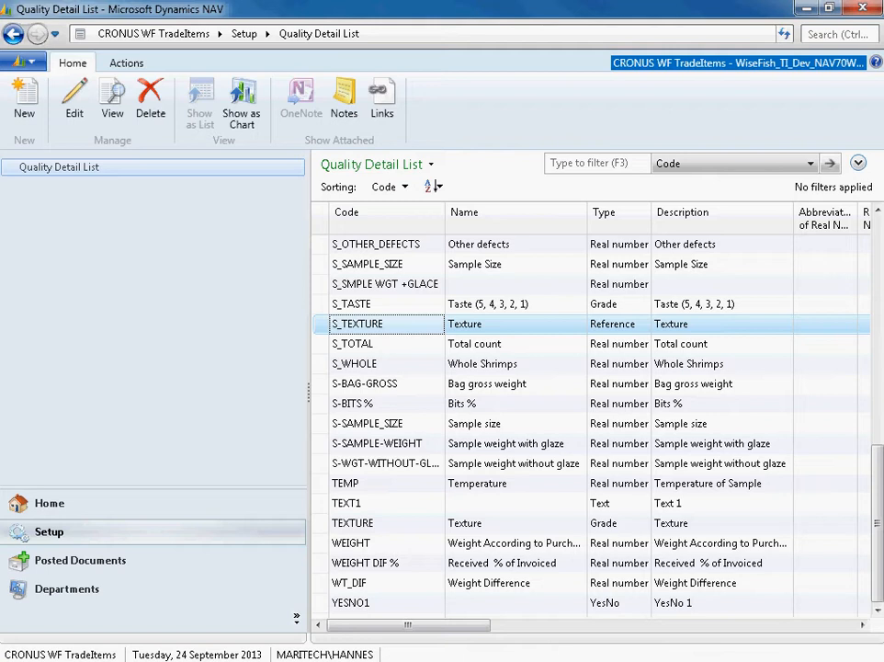
- Open the S_TASTE quality detail card, review its grades from 5 down to 1 with their descriptions, and close the card
{"action": "left_click", "coordinate": [386, 304]}
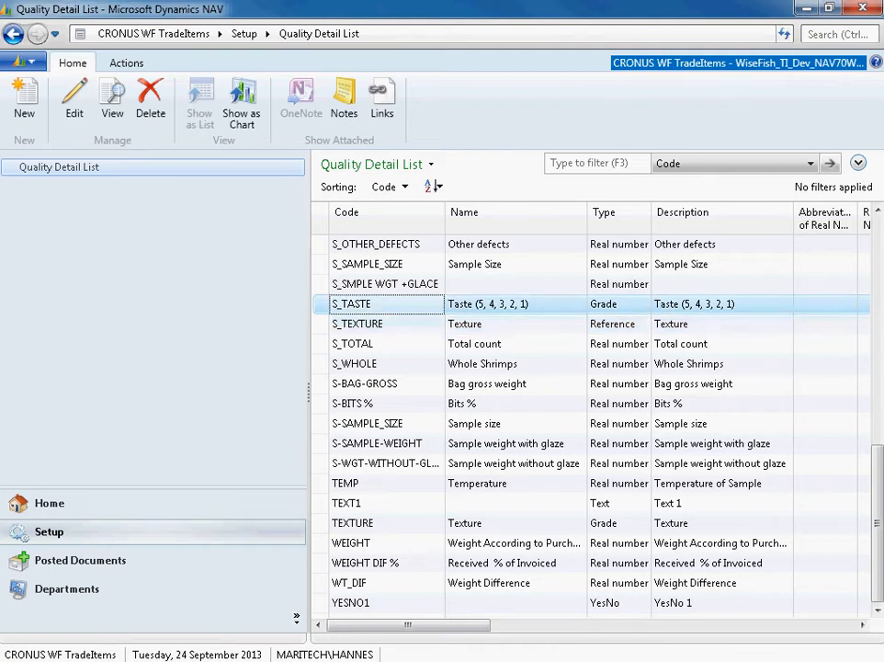
{"action": "left_click", "coordinate": [75, 101]}
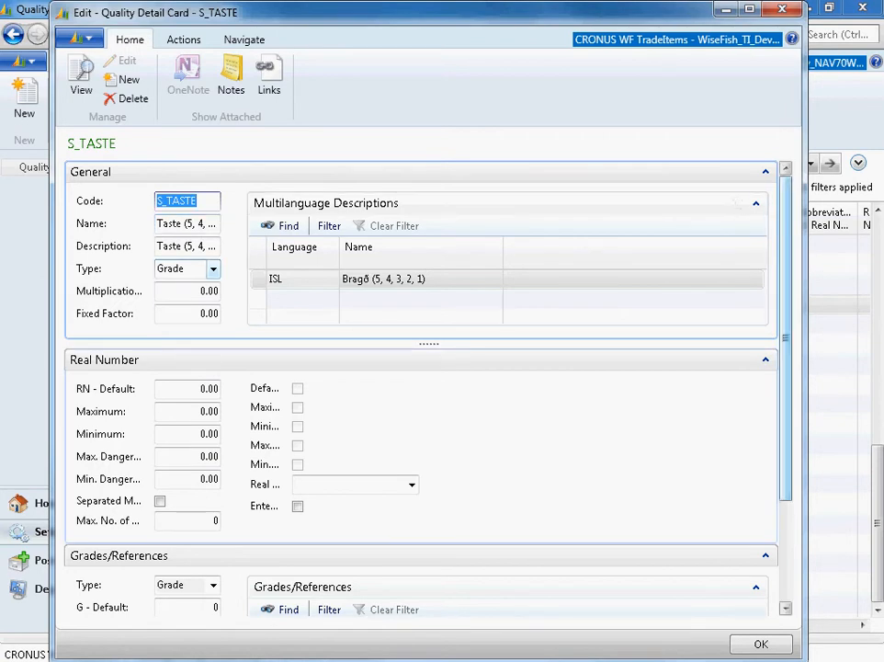
{"action": "scroll", "coordinate": [421, 386], "scroll_direction": "down", "scroll_amount": 3}
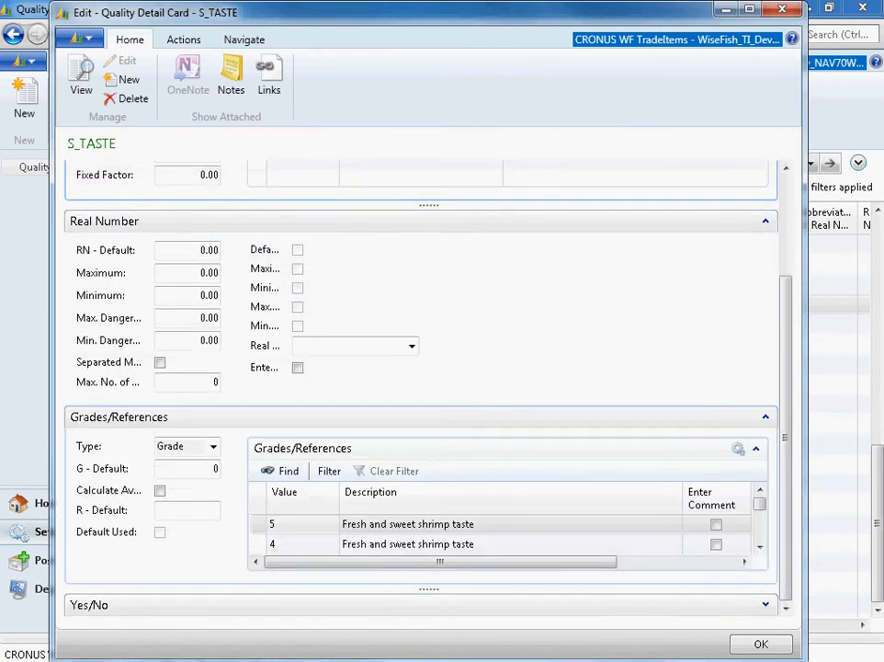
{"action": "left_click", "coordinate": [402, 524]}
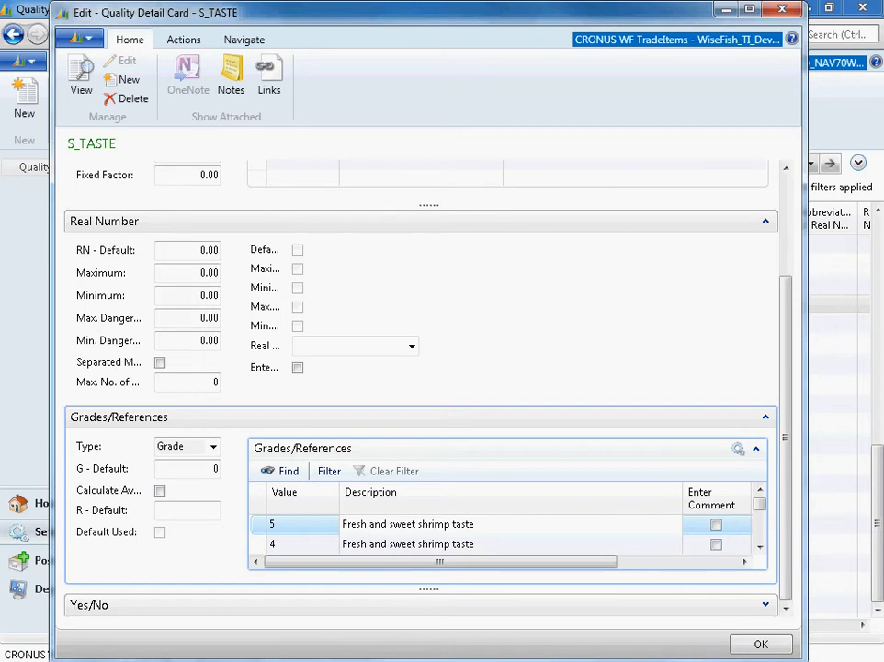
{"action": "left_click", "coordinate": [401, 524]}
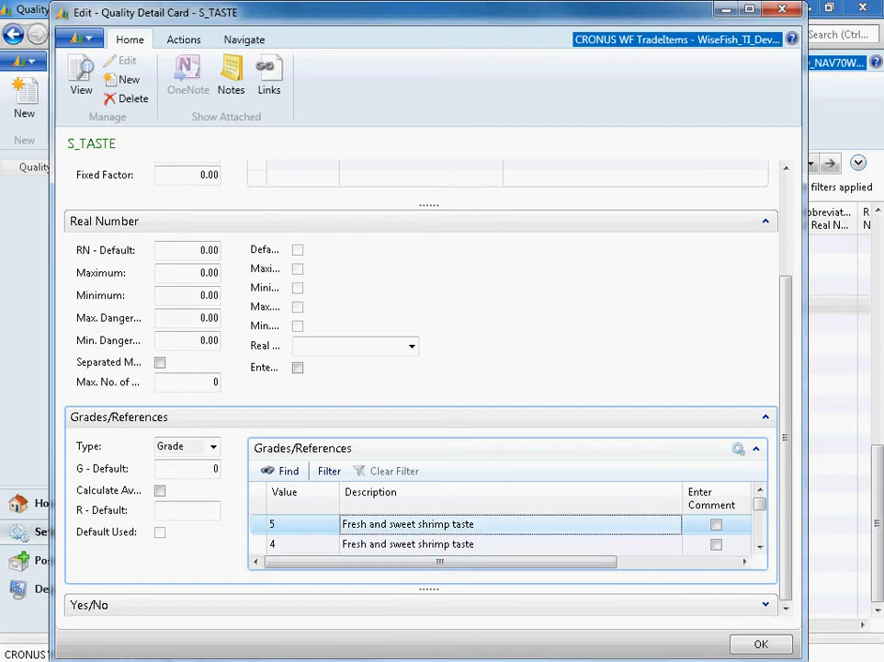
{"action": "left_click", "coordinate": [302, 544]}
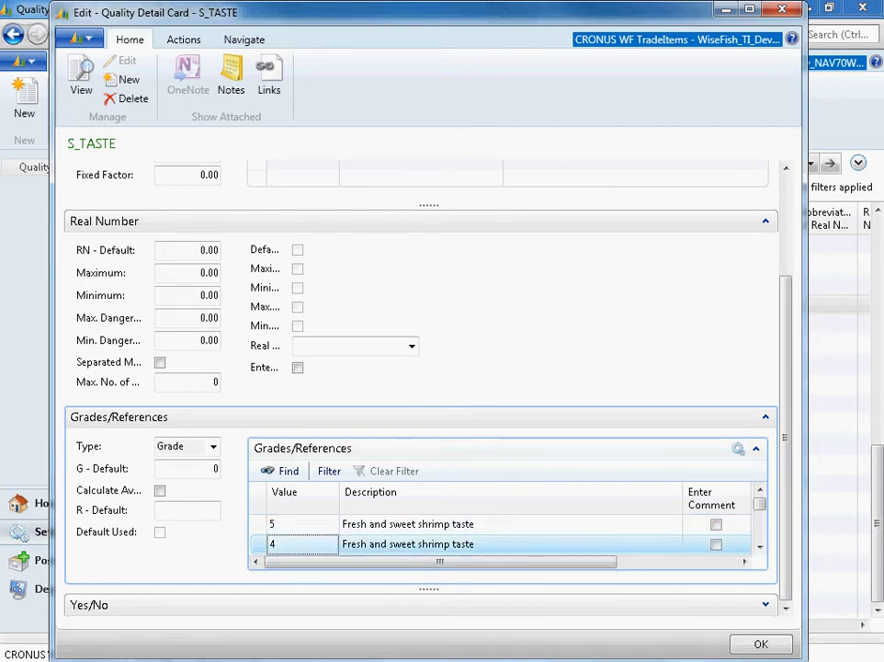
{"action": "left_click", "coordinate": [759, 546]}
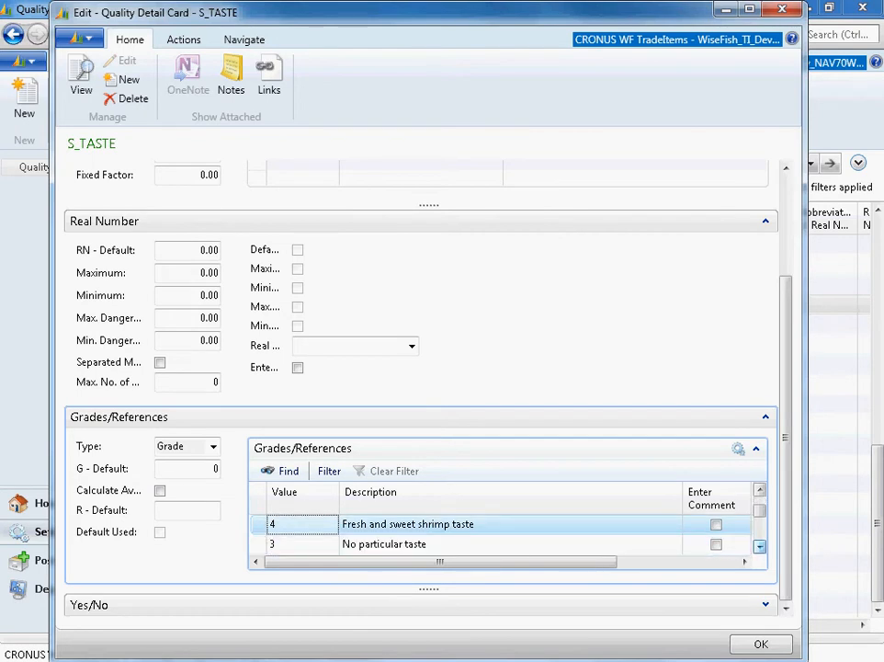
{"action": "left_click", "coordinate": [759, 546]}
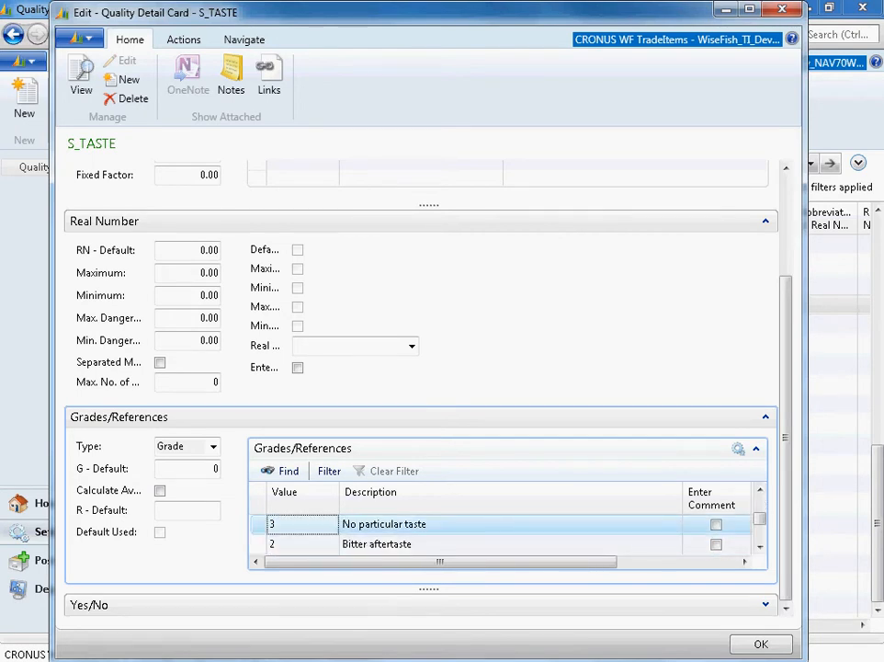
{"action": "left_click", "coordinate": [301, 544]}
{"action": "double_click", "coordinate": [759, 546]}
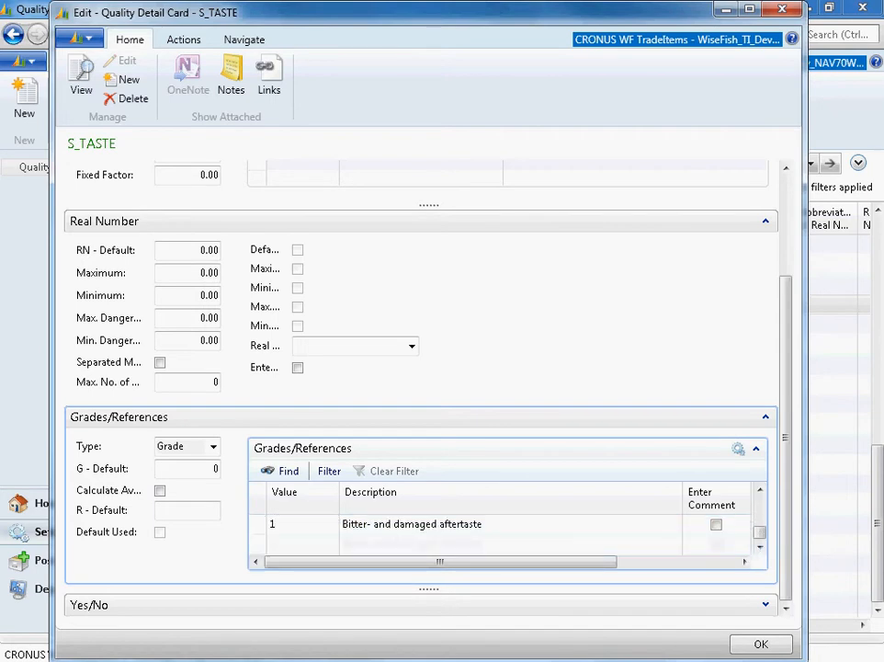
{"action": "left_click", "coordinate": [483, 524]}
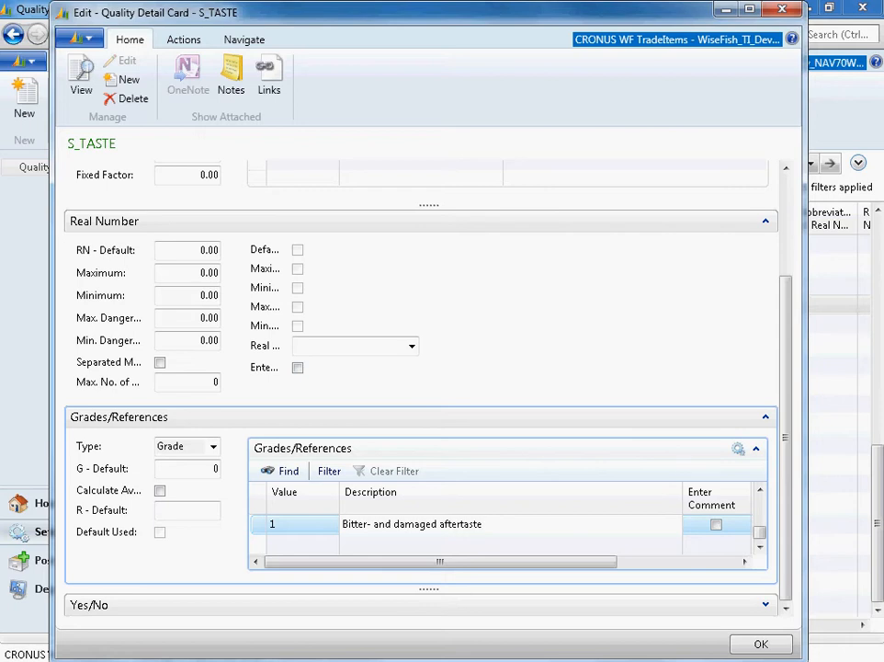
{"action": "type", "text": "motr.."}
{"action": "key", "text": "BackSpace"}
{"action": "key", "text": "BackSpace"}
{"action": "key", "text": "BackSpace"}
{"action": "key", "text": "BackSpace"}
{"action": "key", "text": "BackSpace"}
{"action": "key", "text": "BackSpace"}
{"action": "key", "text": "BackSpace"}
{"action": "key", "text": "Escape"}
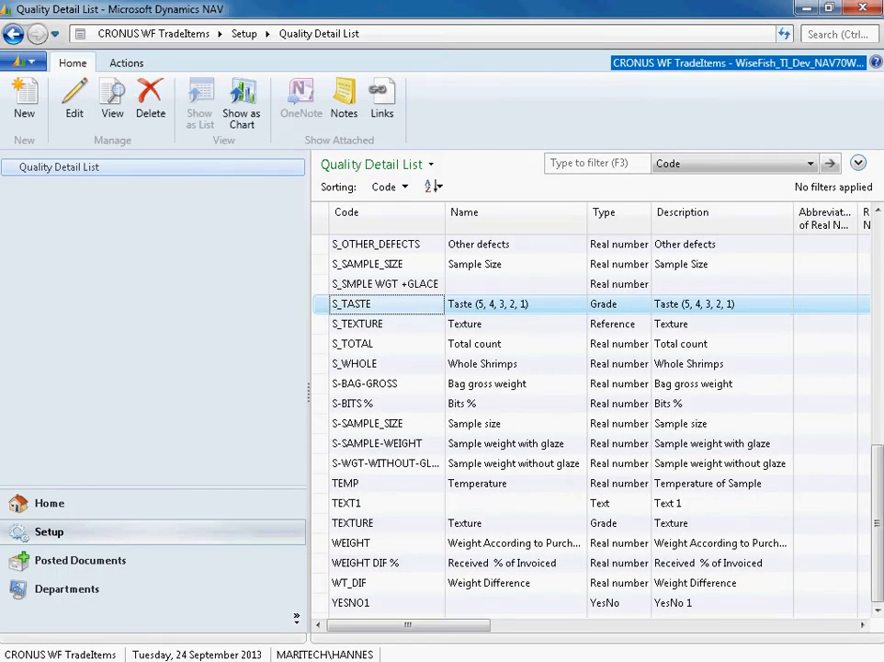
- Open the SHRIMP quality inspection form from the Quality Inspections list and review its inspection detail lines
{"action": "left_click", "coordinate": [66, 503]}
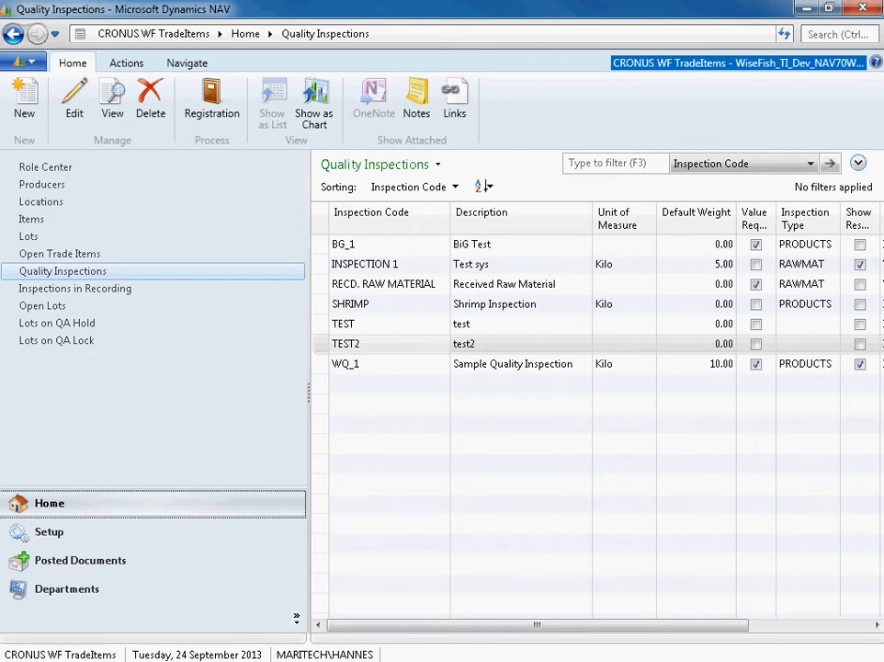
{"action": "left_click", "coordinate": [388, 304]}
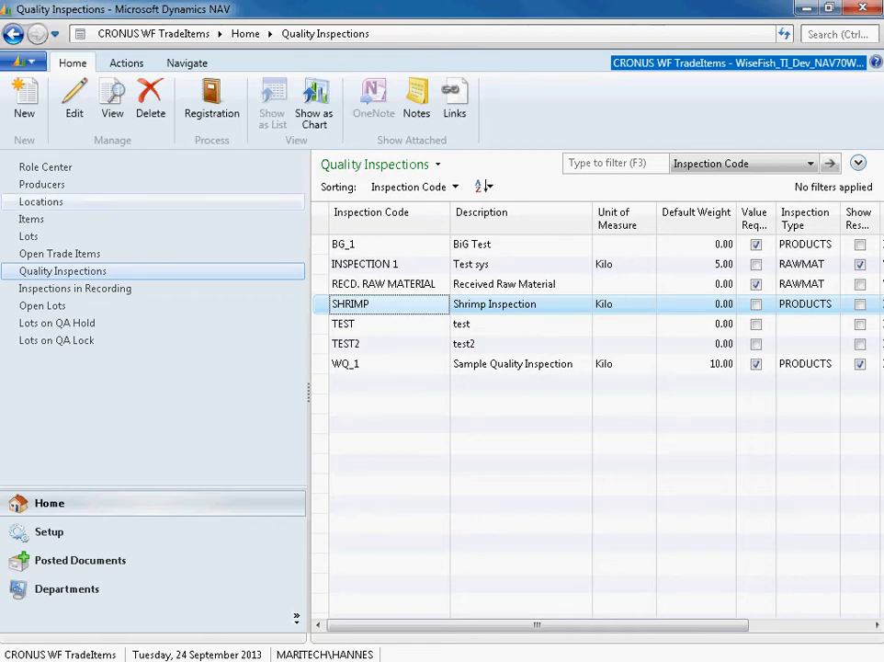
{"action": "left_click", "coordinate": [74, 101]}
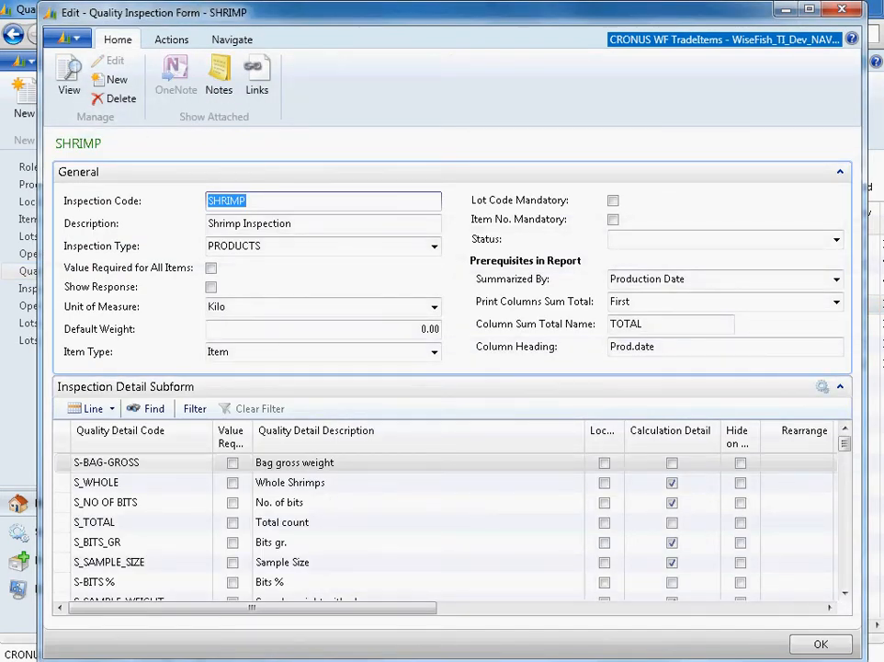
{"action": "left_click", "coordinate": [107, 462]}
{"action": "left_click", "coordinate": [98, 482]}
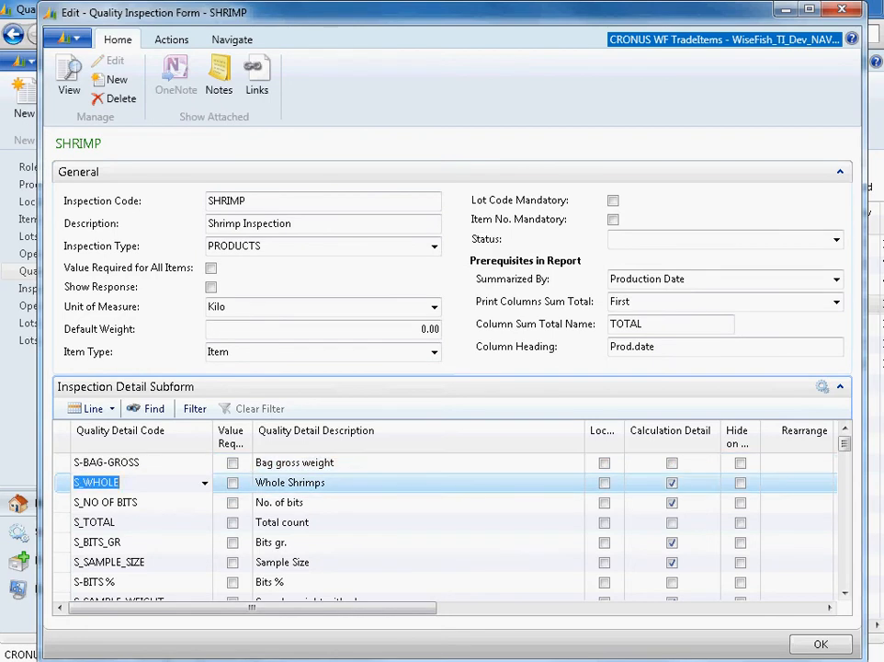
{"action": "scroll", "coordinate": [441, 514], "scroll_direction": "down", "scroll_amount": 4}
{"action": "scroll", "coordinate": [441, 524], "scroll_direction": "down", "scroll_amount": 2}
{"action": "scroll", "coordinate": [441, 524], "scroll_direction": "up", "scroll_amount": 6}
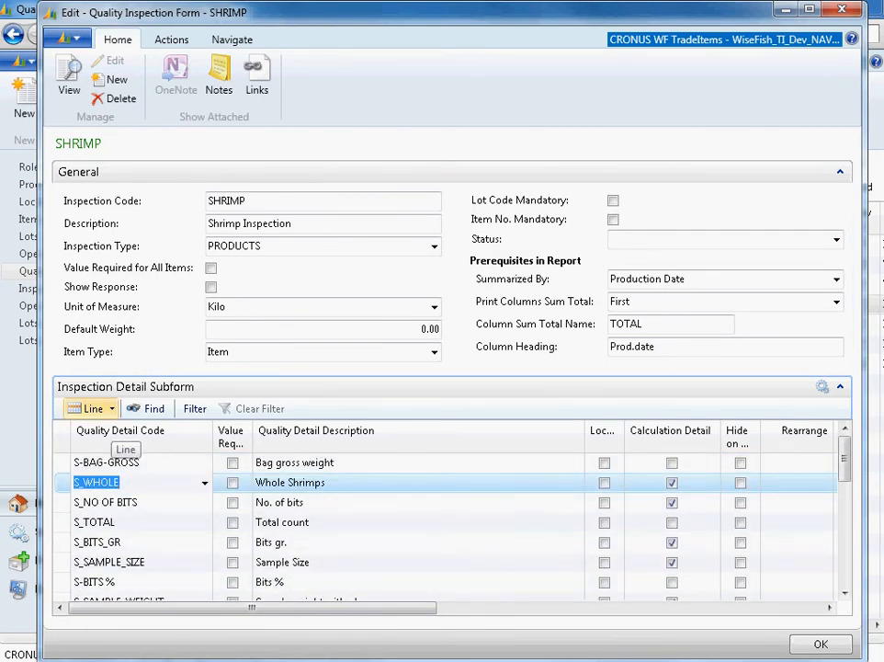
- Review the calculation detail of the S_WHOLE line, and close it and the SHRIMP inspection form
{"action": "left_click", "coordinate": [91, 408]}
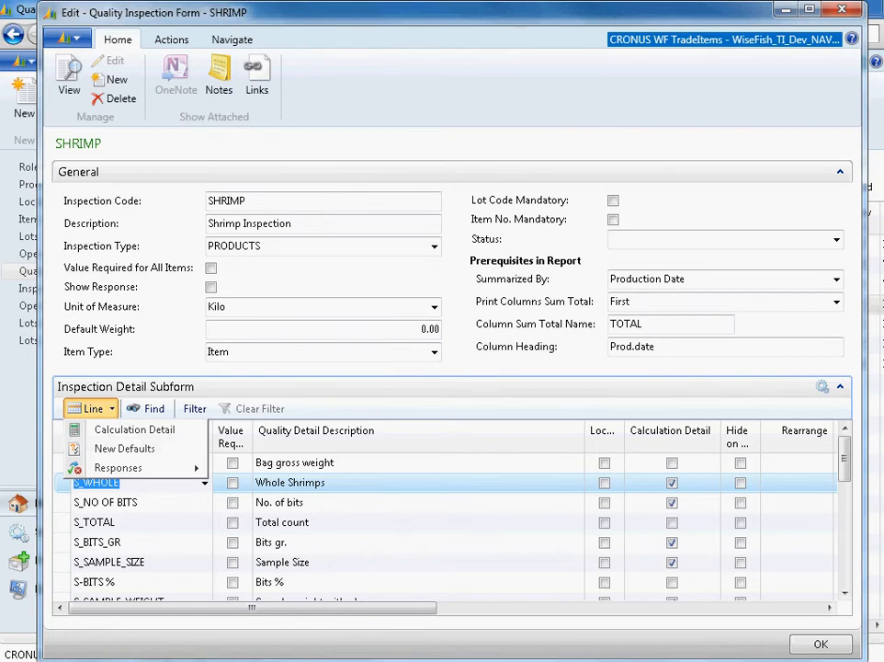
{"action": "left_click", "coordinate": [134, 429]}
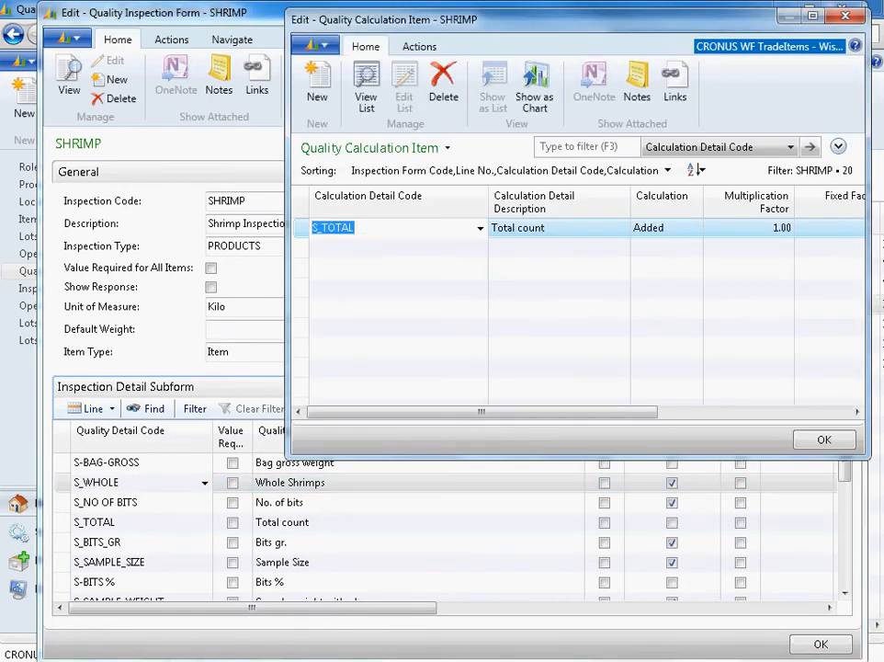
{"action": "left_click", "coordinate": [845, 16]}
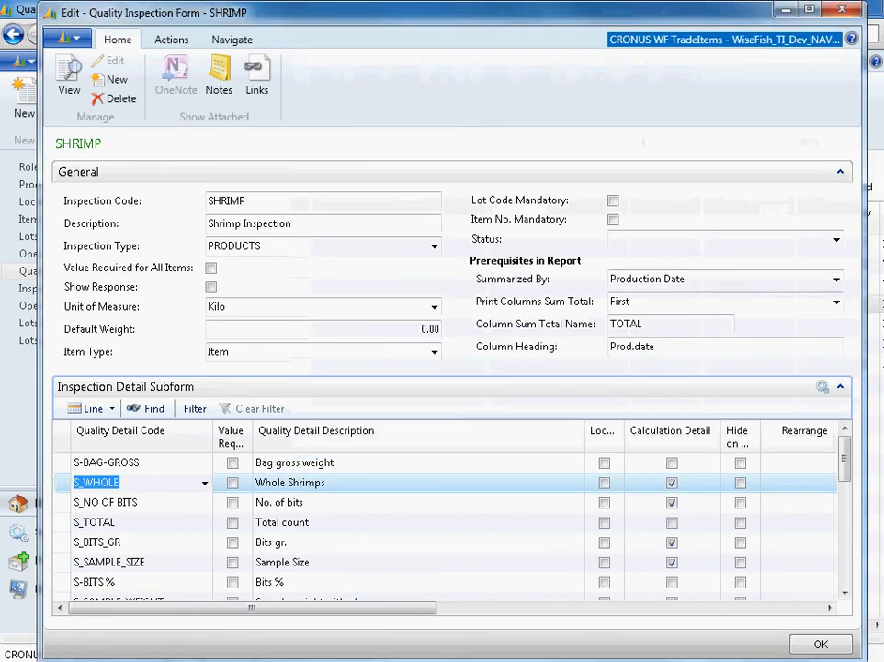
{"action": "left_click", "coordinate": [844, 12]}
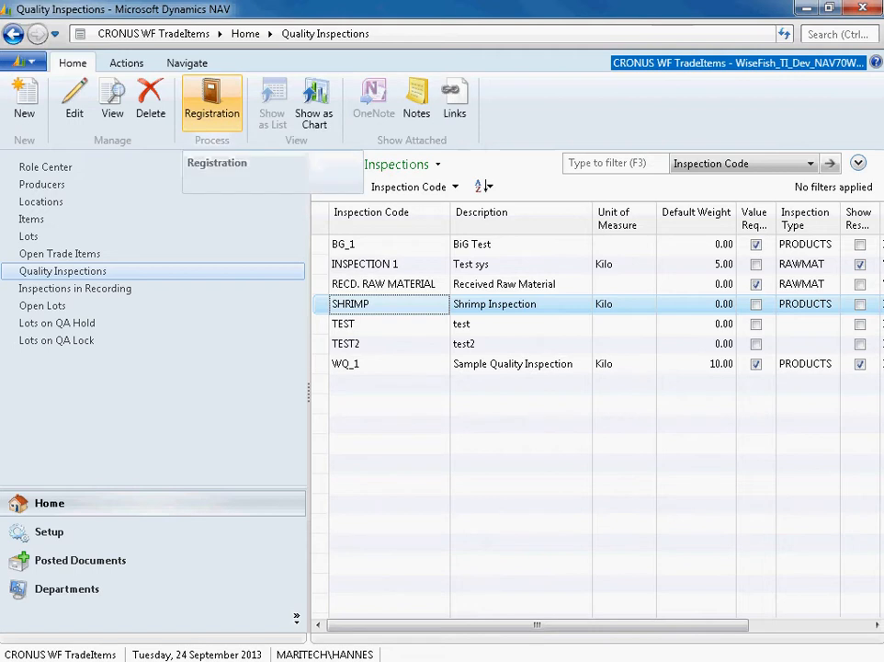
- Open the registrations of the SHRIMP inspection and add a new line for producer TALLEYS
{"action": "left_click", "coordinate": [212, 101]}
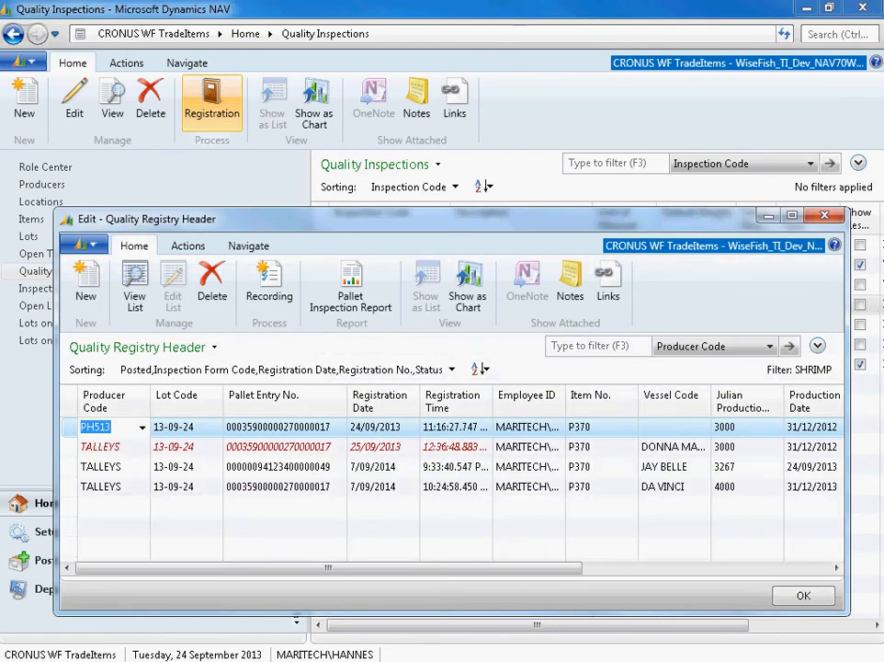
{"action": "left_click_drag", "start_coordinate": [262, 219], "coordinate": [250, 89]}
{"action": "left_click", "coordinate": [96, 377]}
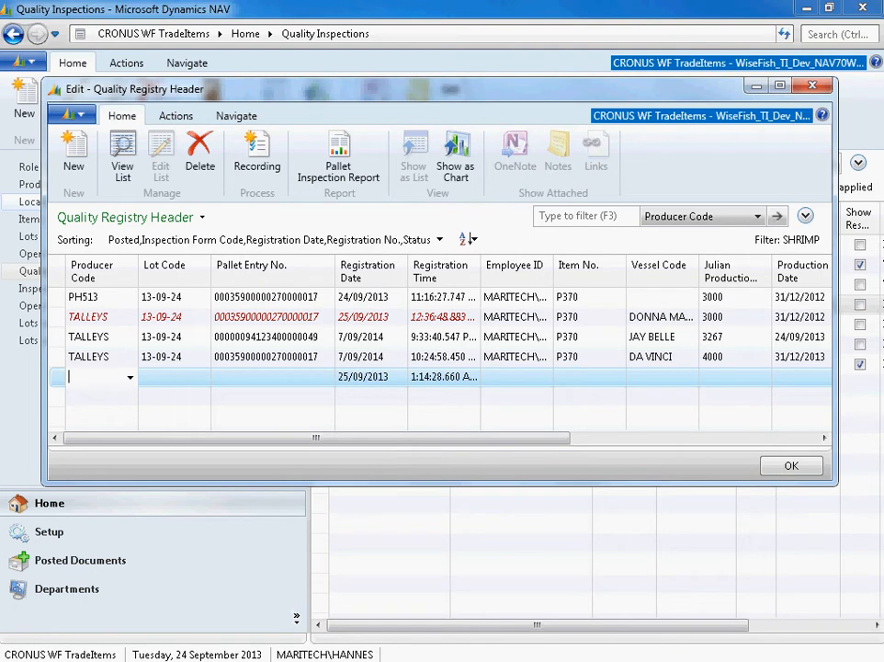
{"action": "type", "text": "t"}
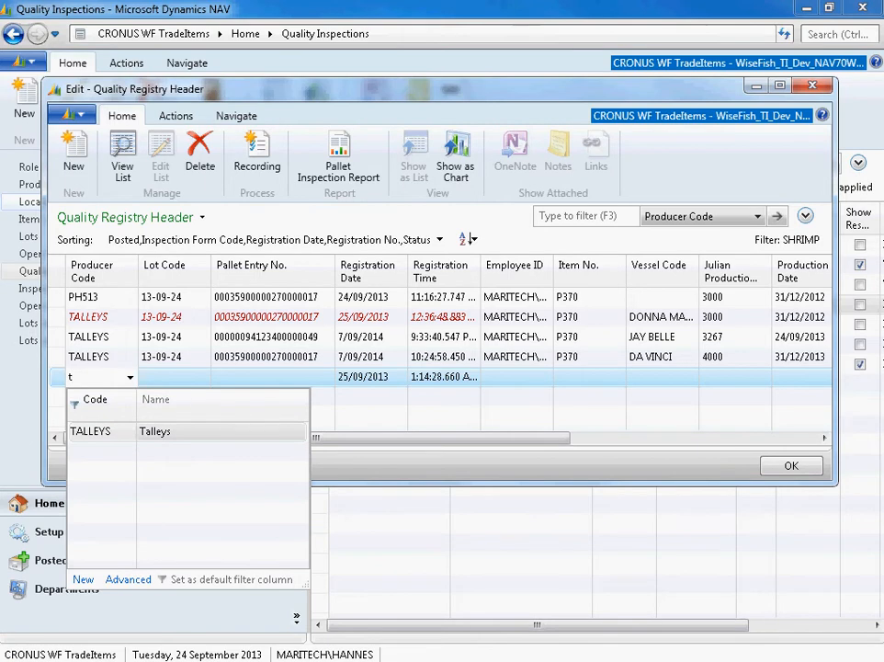
{"action": "key", "text": "Return"}
{"action": "key", "text": "Tab"}
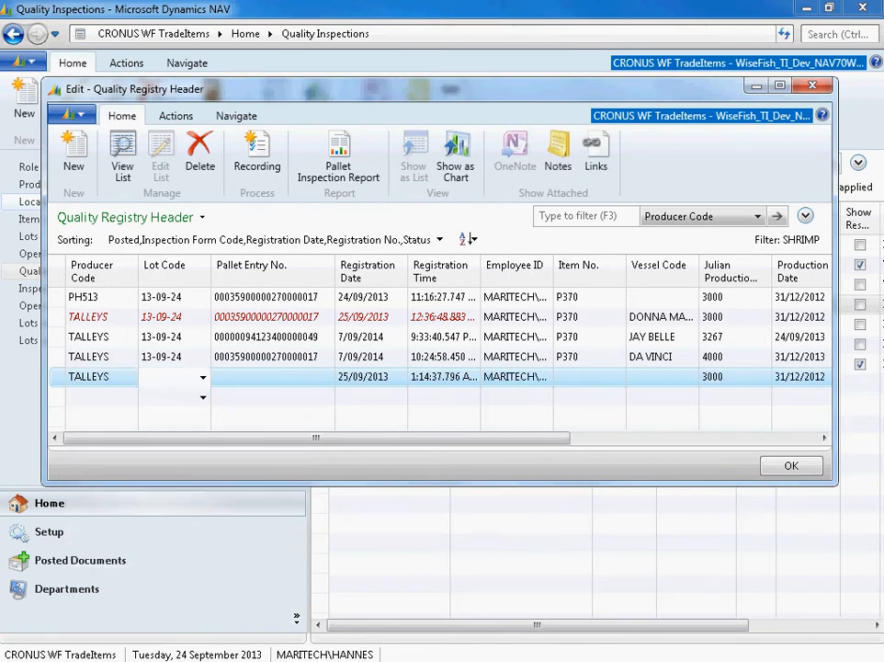
{"action": "left_click", "coordinate": [203, 378]}
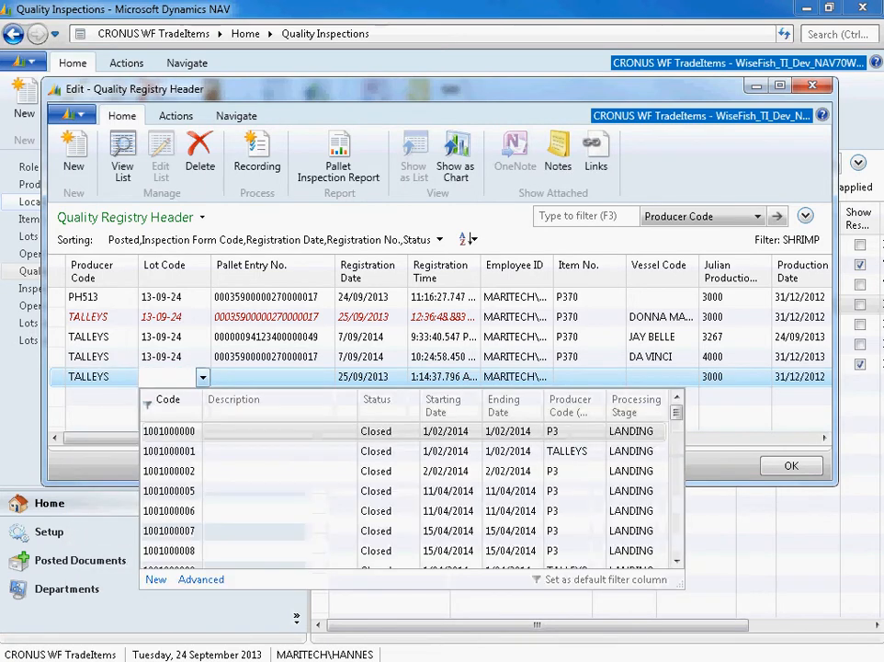
{"action": "left_click", "coordinate": [203, 378]}
{"action": "left_click_drag", "start_coordinate": [186, 356], "coordinate": [132, 357]}
{"action": "key", "text": "ctrl+v"}
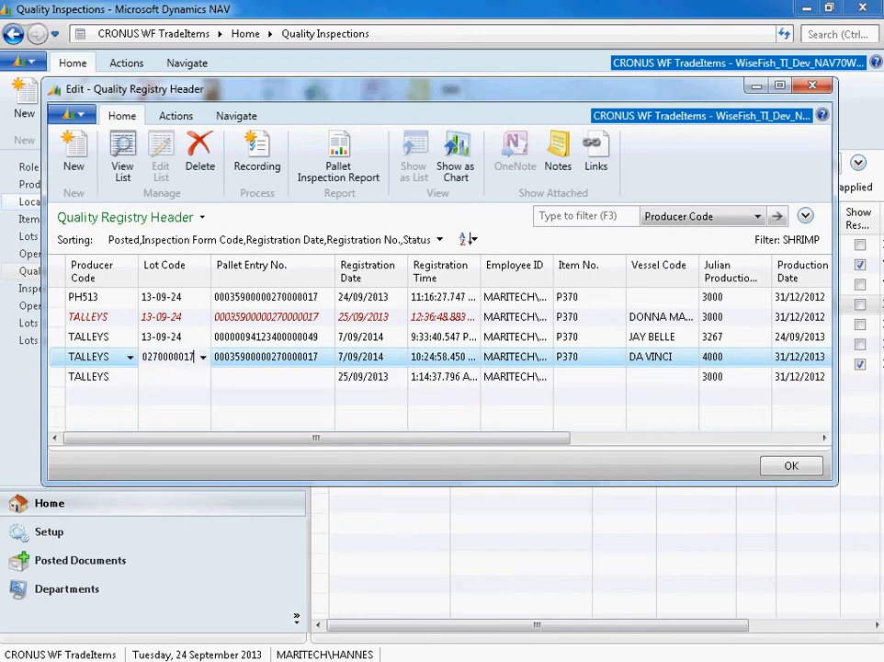
{"action": "key", "text": "Escape"}
{"action": "key", "text": "Escape"}
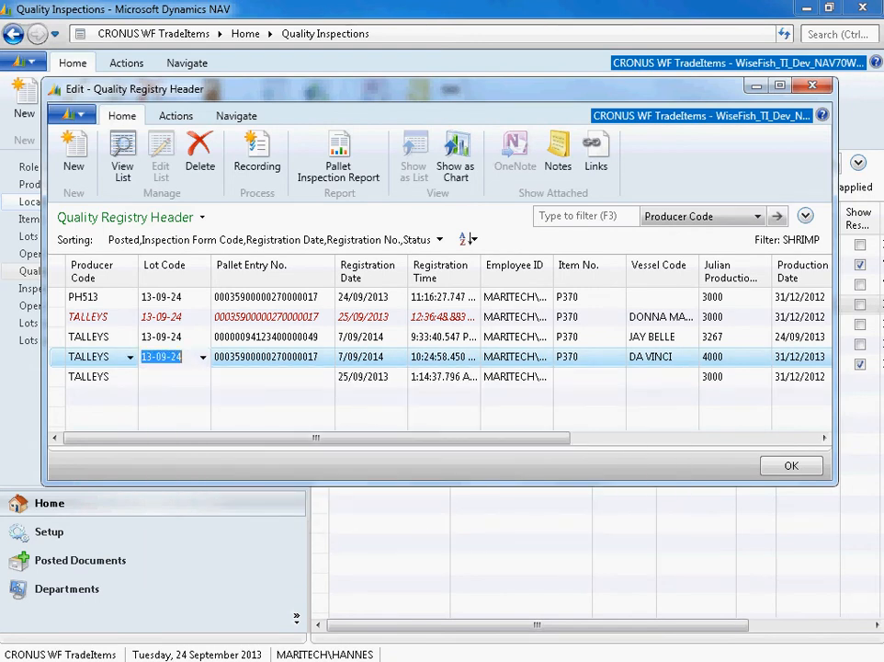
{"action": "key", "text": "Down"}
{"action": "key", "text": "F8"}
{"action": "key", "text": "Tab"}
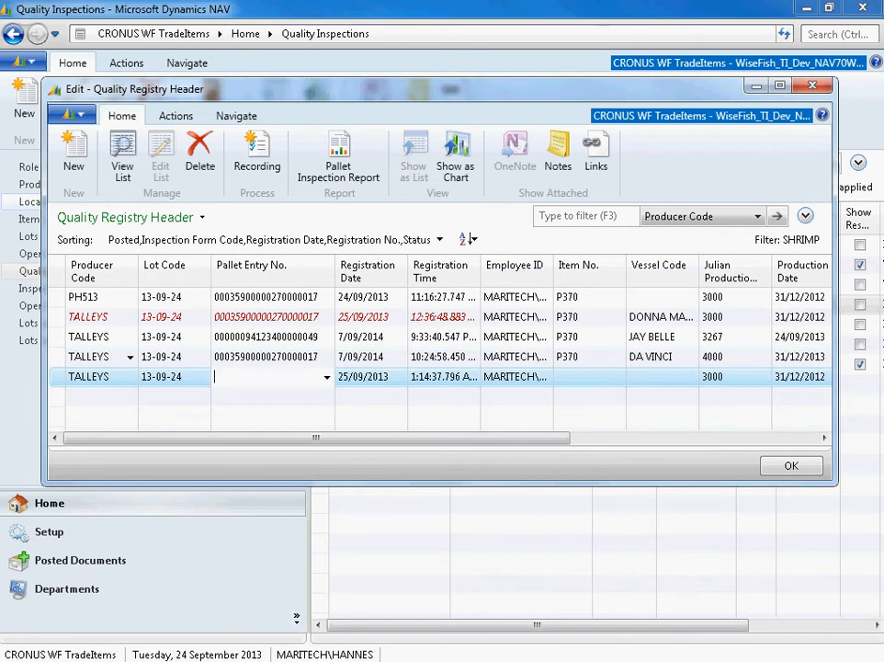
{"action": "key", "text": "F4"}
{"action": "key", "text": "Down"}
{"action": "key", "text": "Down"}
{"action": "key", "text": "Down"}
{"action": "key", "text": "Down"}
{"action": "key", "text": "Down"}
{"action": "key", "text": "Down"}
{"action": "key", "text": "Down"}
{"action": "key", "text": "Down"}
{"action": "key", "text": "Down"}
{"action": "key", "text": "Down"}
{"action": "key", "text": "Down"}
{"action": "key", "text": "Down"}
{"action": "key", "text": "Down"}
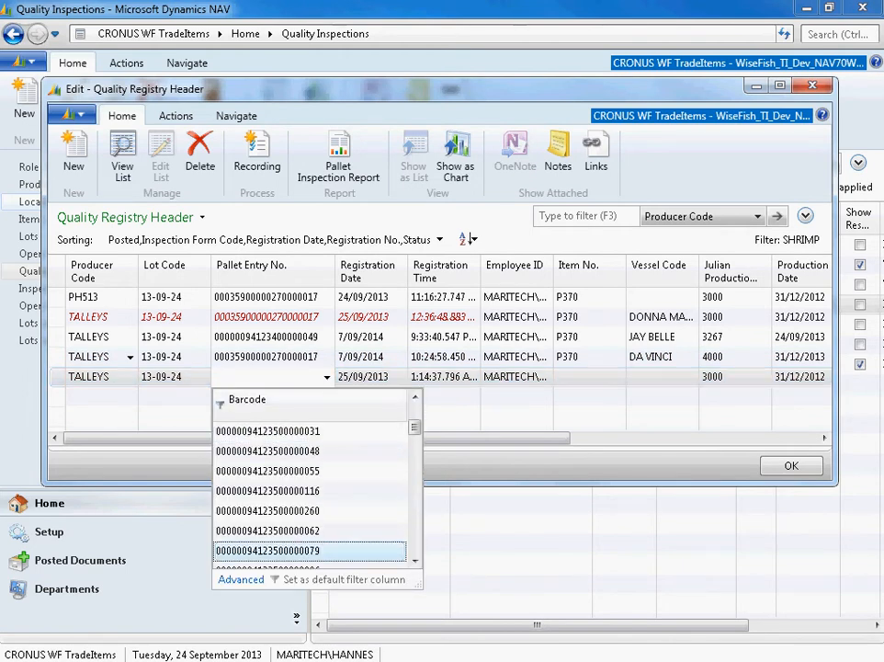
{"action": "key", "text": "Return"}
{"action": "key", "text": "Tab"}
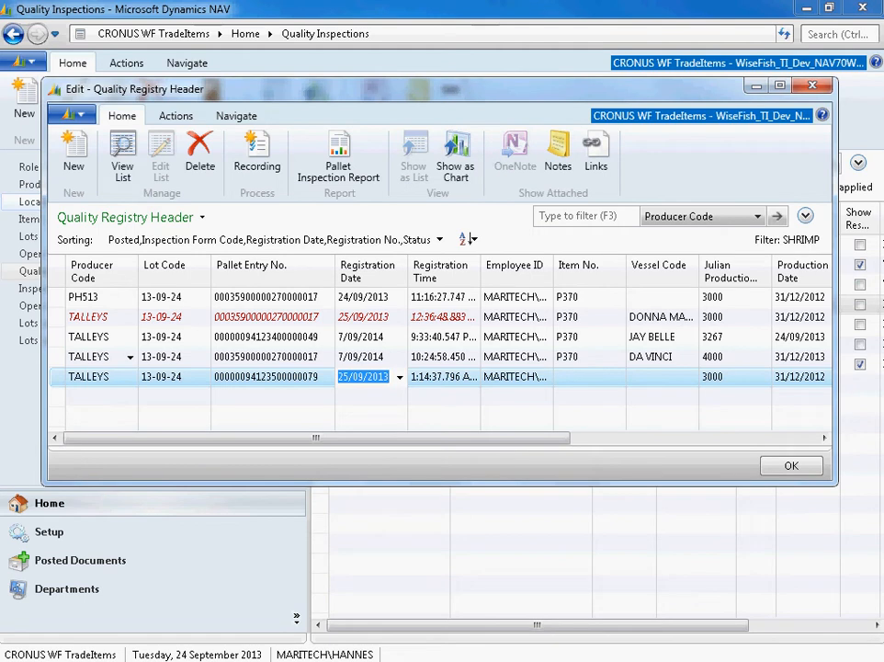
- Set the item number of the new TALLEYS registration to P370
{"action": "key", "text": "shift+Tab"}
{"action": "key", "text": "Tab"}
{"action": "key", "text": "Tab"}
{"action": "key", "text": "Tab"}
{"action": "key", "text": "Tab"}
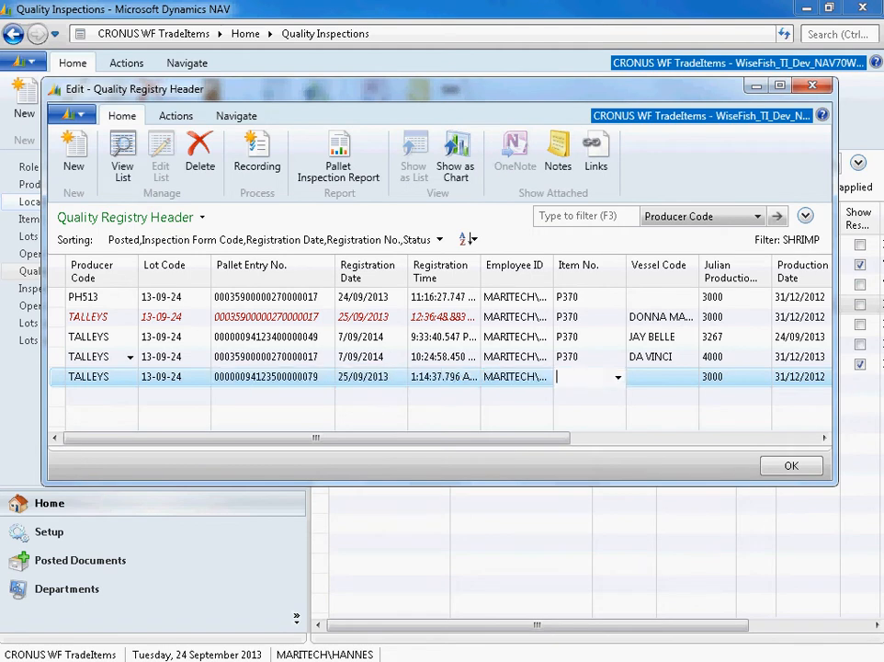
{"action": "type", "text": "p"}
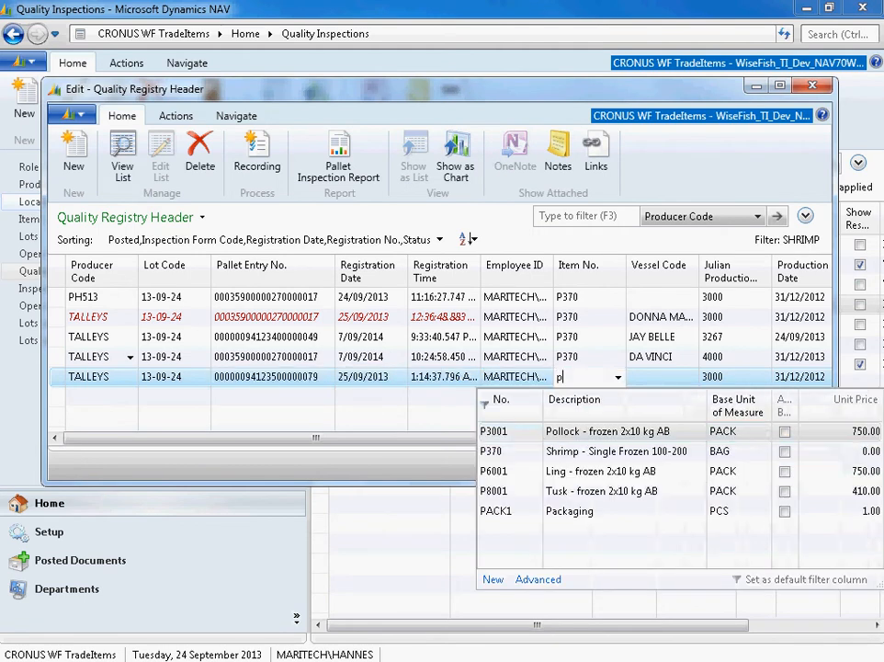
{"action": "type", "text": "370"}
{"action": "key", "text": "Tab"}
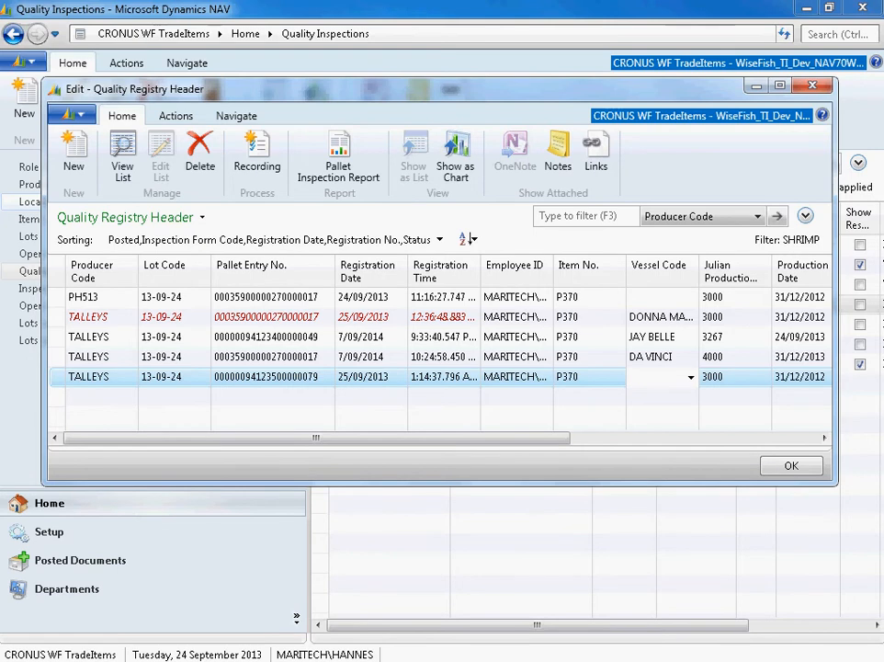
{"action": "left_click", "coordinate": [617, 377]}
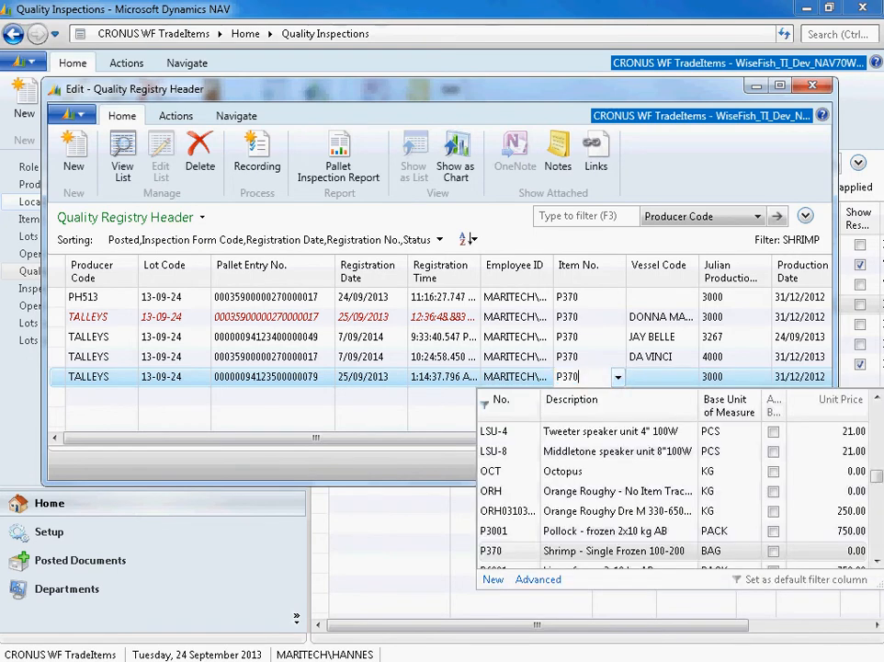
{"action": "key", "text": "Escape"}
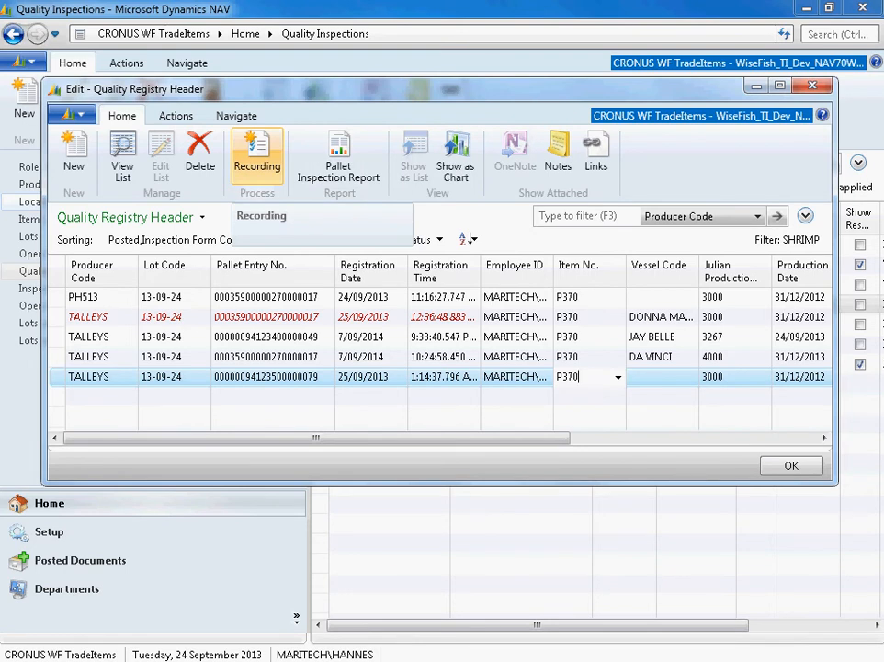
- Open the recording of the new registration, maximize it, and enter 10070 as the bag gross weight response
{"action": "left_click", "coordinate": [257, 154]}
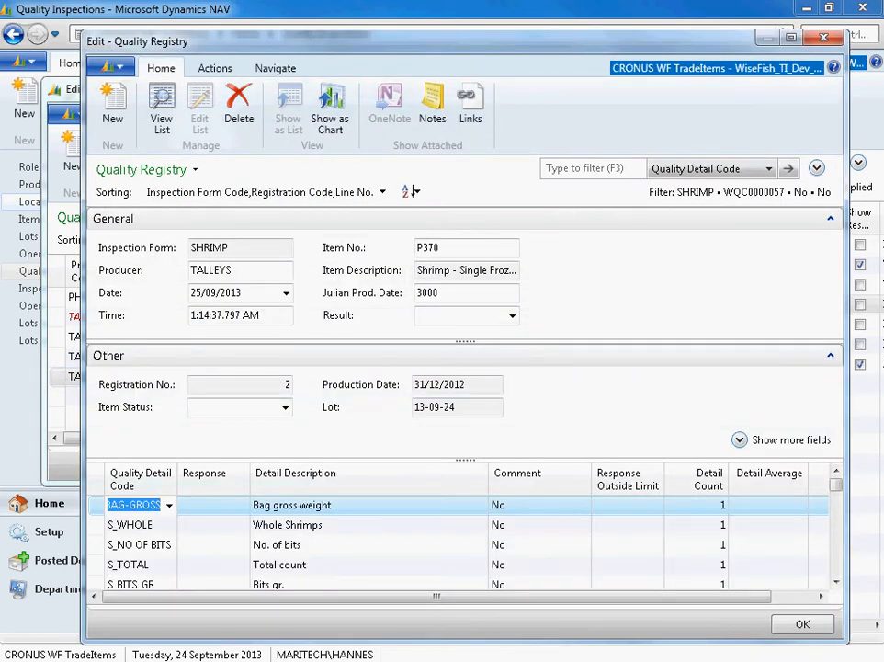
{"action": "left_click_drag", "start_coordinate": [278, 42], "coordinate": [277, 20]}
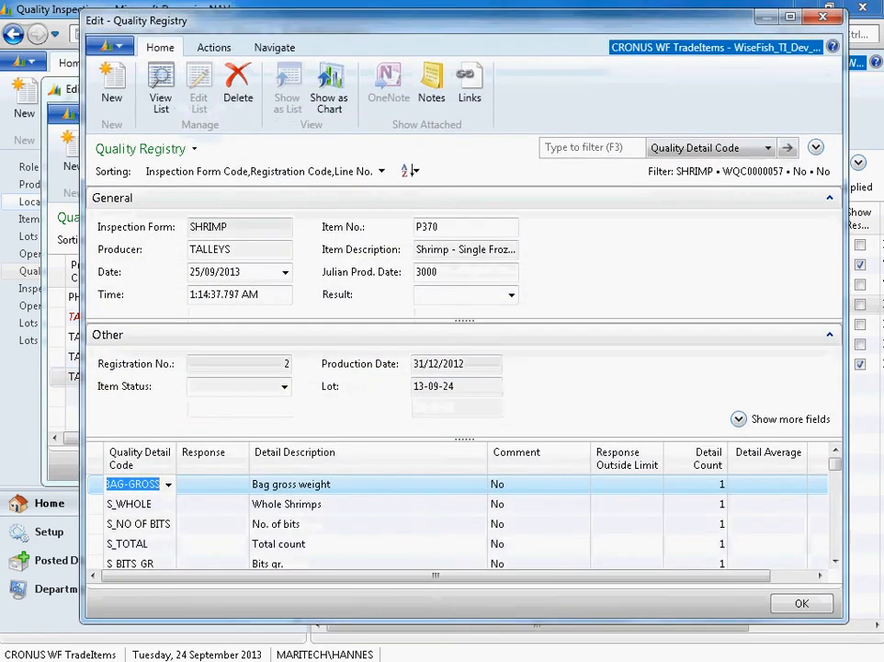
{"action": "double_click", "coordinate": [594, 13]}
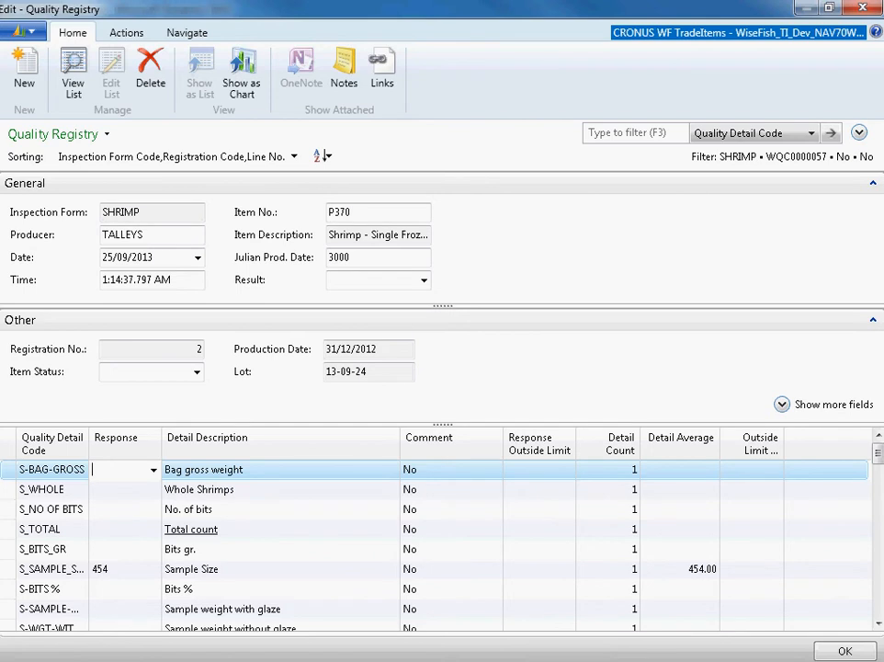
{"action": "type", "text": "10070"}
{"action": "key", "text": "Return"}
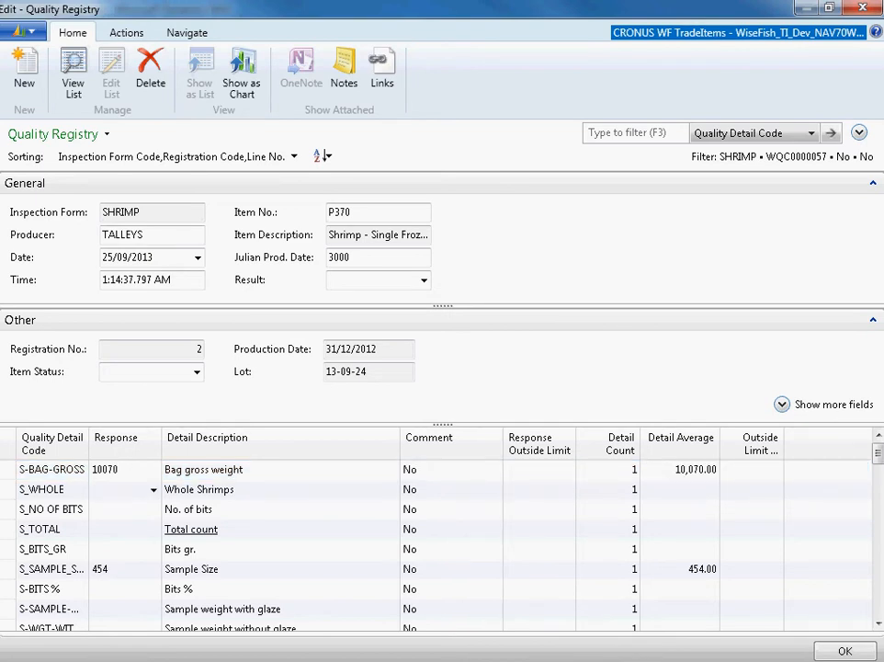
- Enter a response of 500 for Whole Shrimps and 30 for No. of bits
{"action": "type", "text": "500"}
{"action": "key", "text": "Down"}
{"action": "type", "text": "30"}
{"action": "key", "text": "Return"}
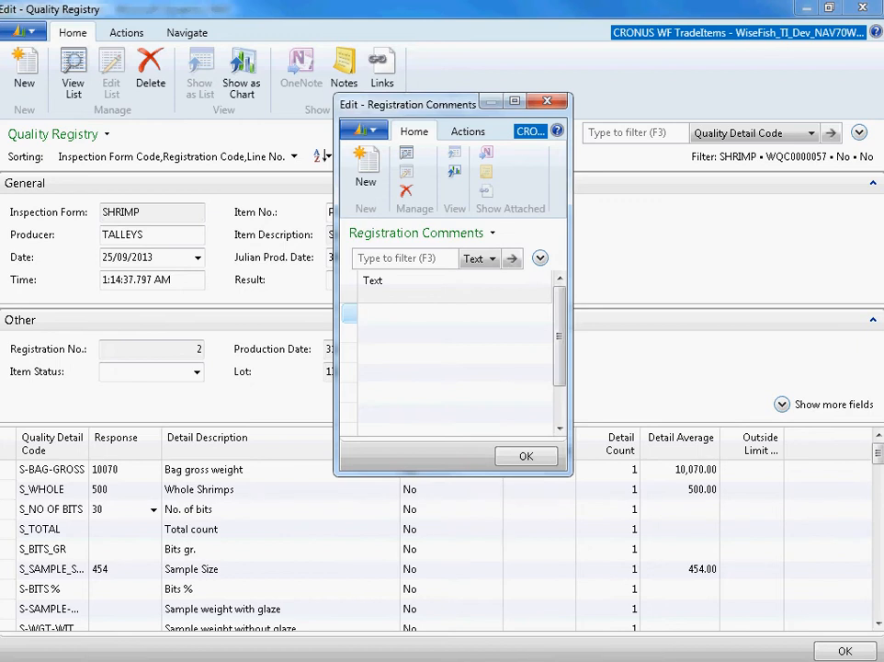
- Enter the registration comment "Electricity issues" for the total count and close the comments
{"action": "type", "text": "Electricity issues"}
{"action": "key", "text": "Return"}
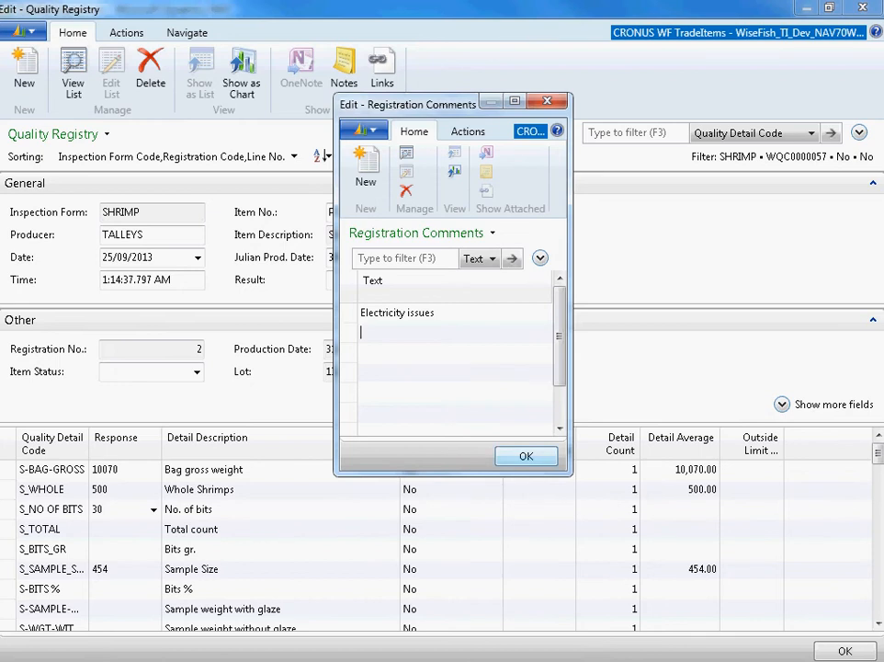
{"action": "key", "text": "Escape"}
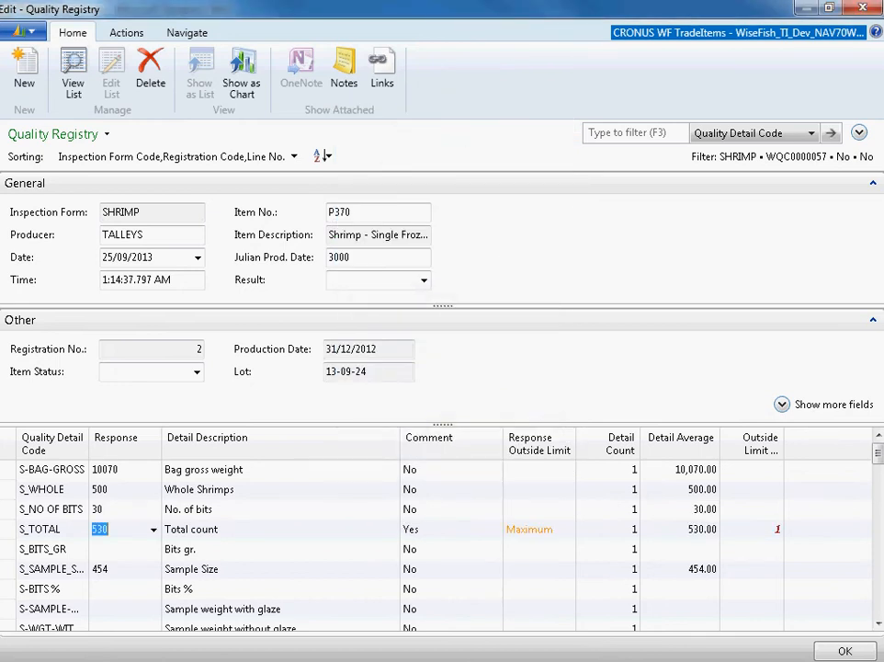
- Review the Whole Shrimps, No. of bits and Total count responses, and continue to the Bits gr. response
{"action": "left_click_drag", "start_coordinate": [110, 488], "coordinate": [102, 489]}
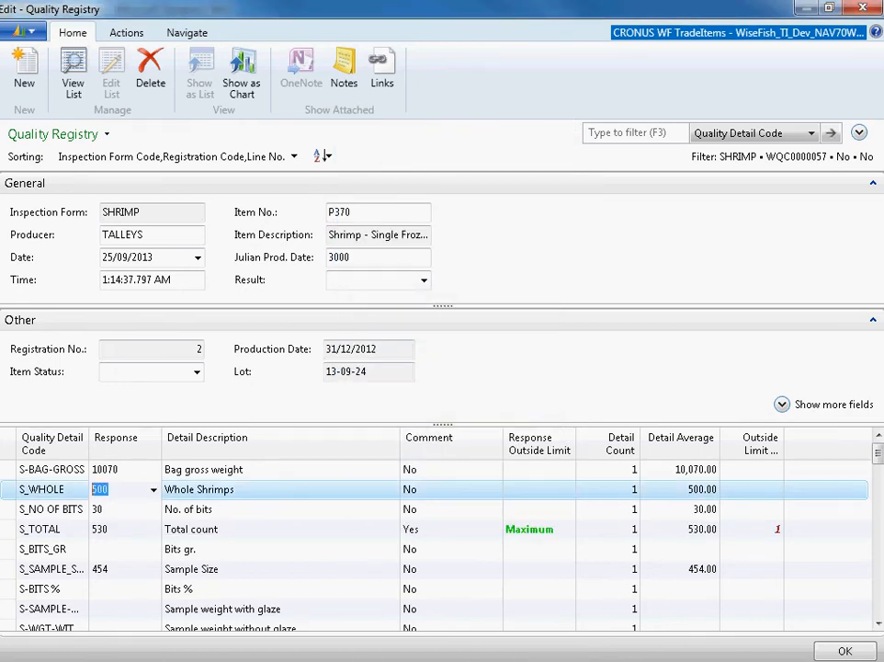
{"action": "key", "text": "Down"}
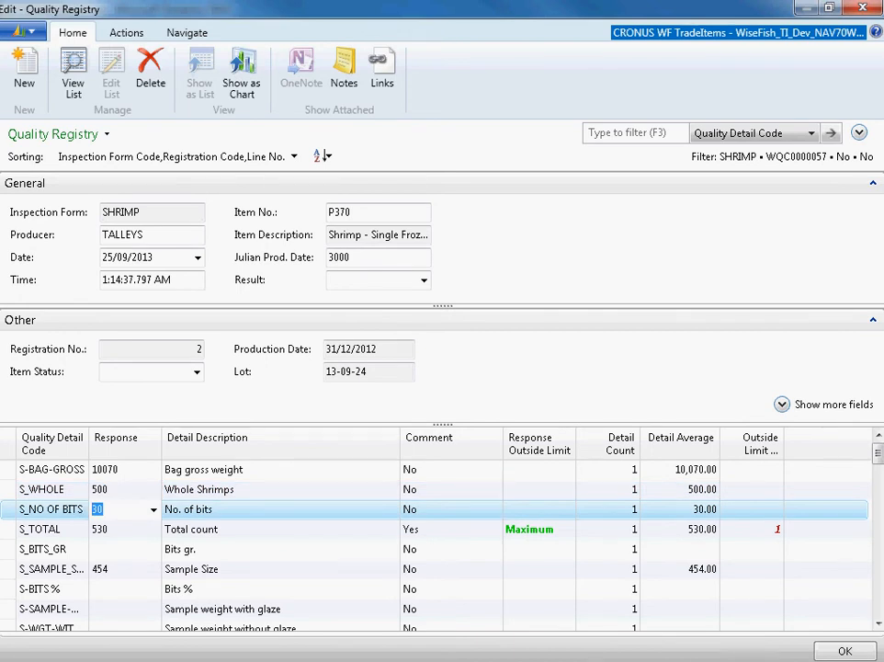
{"action": "key", "text": "Down"}
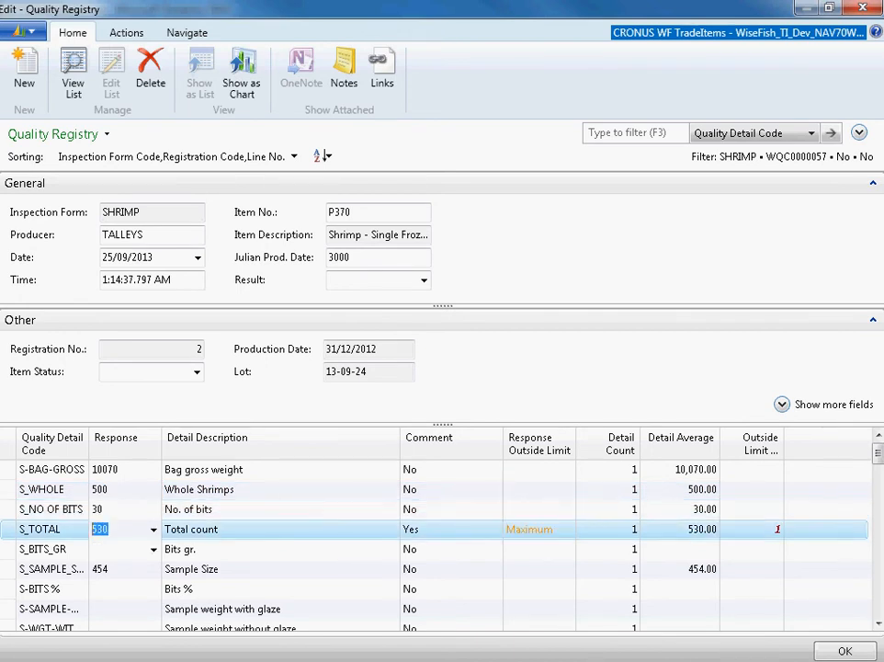
{"action": "key", "text": "Down"}
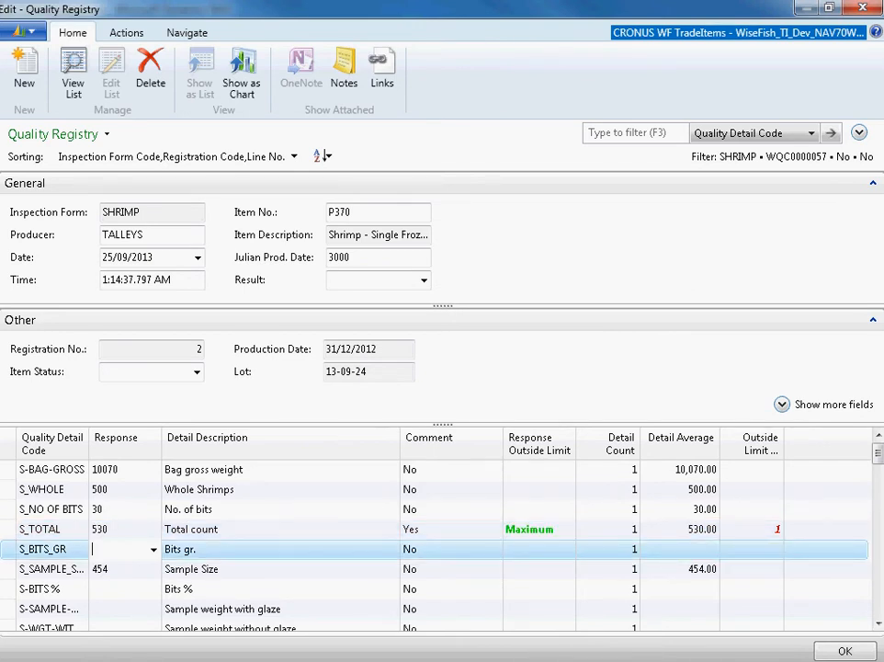
- Enter a response of 50 for Bits gr. and 450 for Sample Size
{"action": "key", "text": "Up"}
{"action": "key", "text": "Up"}
{"action": "key", "text": "Down"}
{"action": "key", "text": "Down"}
{"action": "type", "text": "50"}
{"action": "key", "text": "Return"}
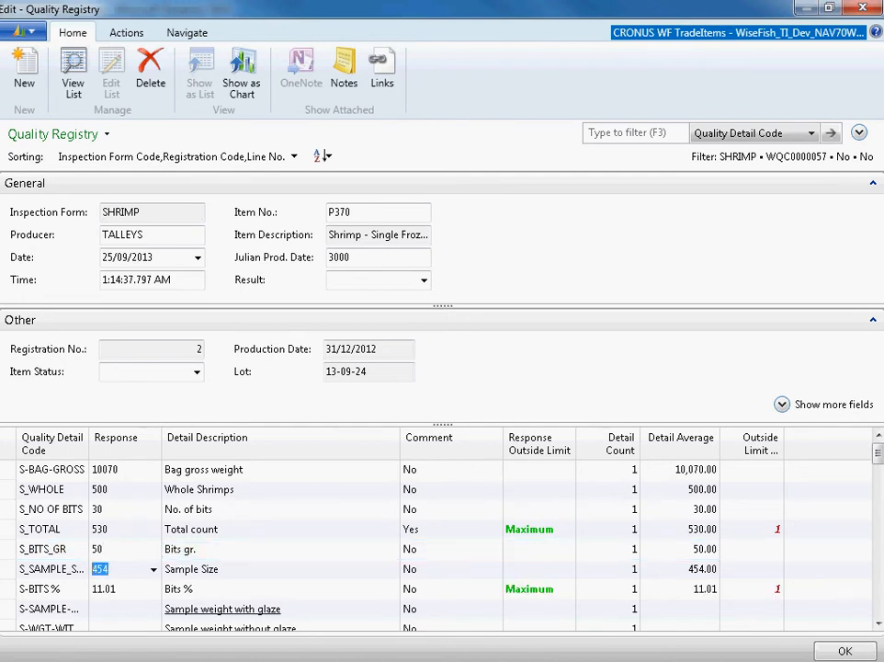
{"action": "type", "text": "450"}
{"action": "key", "text": "Down"}
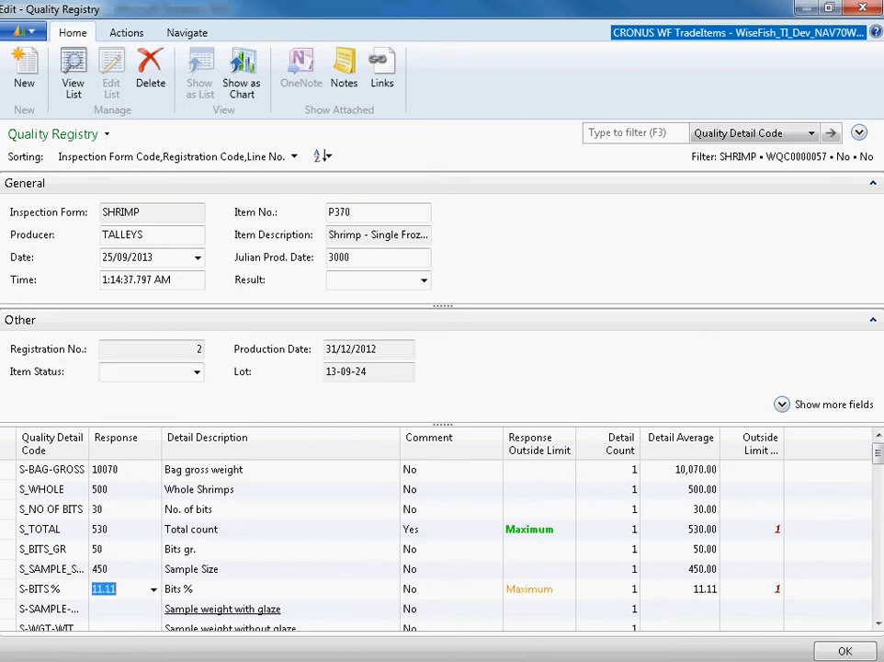
- Review the Bits gr., Sample Size and Bits % responses, and continue to the Sample weight with glaze response
{"action": "key", "text": "Down"}
{"action": "scroll", "coordinate": [436, 539], "scroll_direction": "down", "scroll_amount": 2}
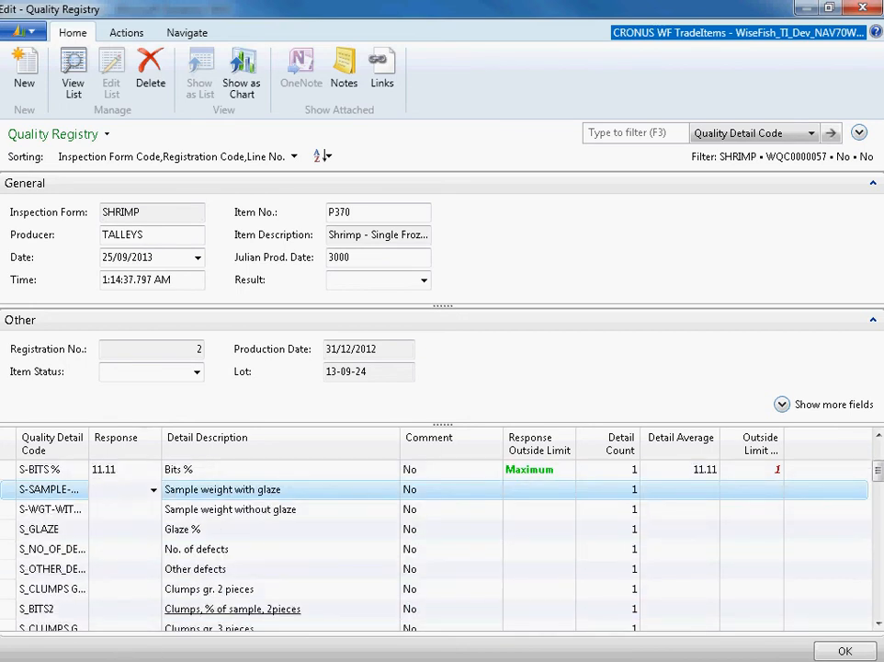
{"action": "scroll", "coordinate": [437, 542], "scroll_direction": "up", "scroll_amount": 1}
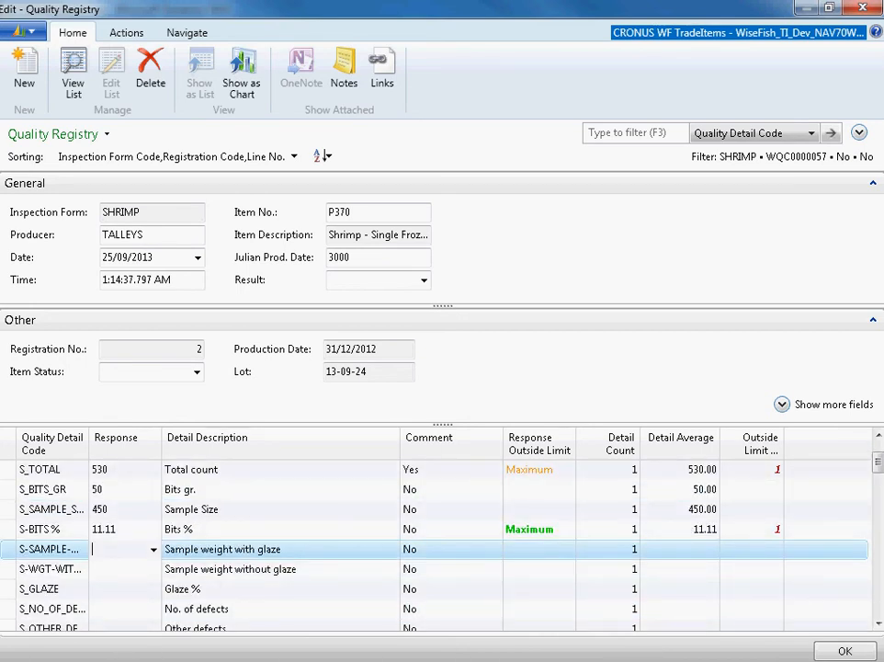
{"action": "left_click", "coordinate": [106, 489]}
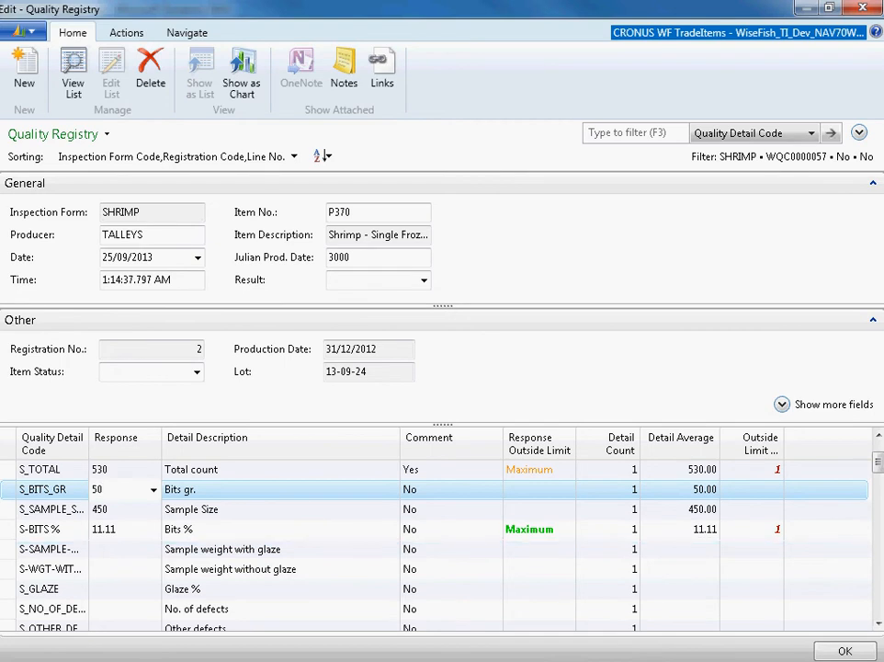
{"action": "key", "text": "Down"}
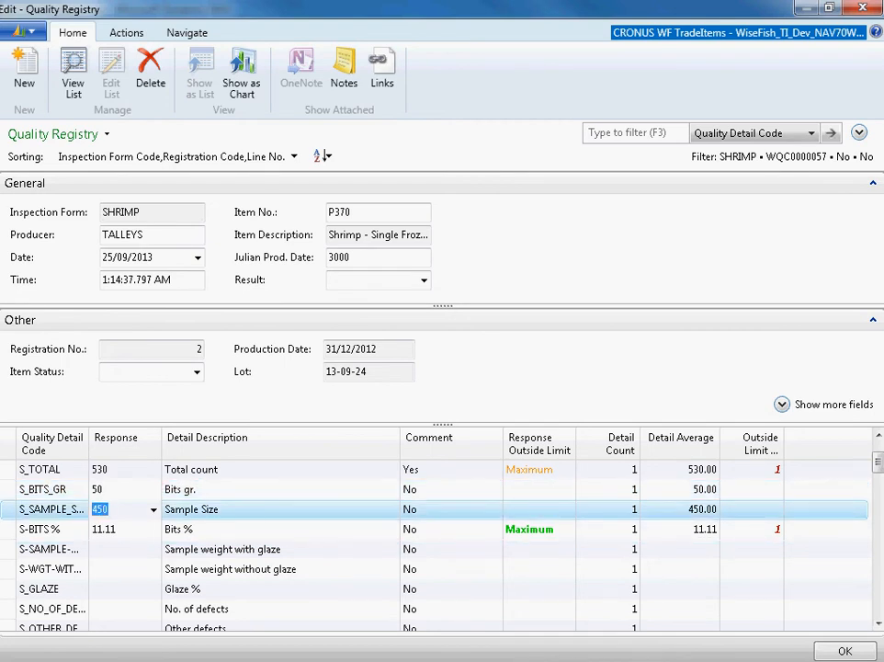
{"action": "key", "text": "Up"}
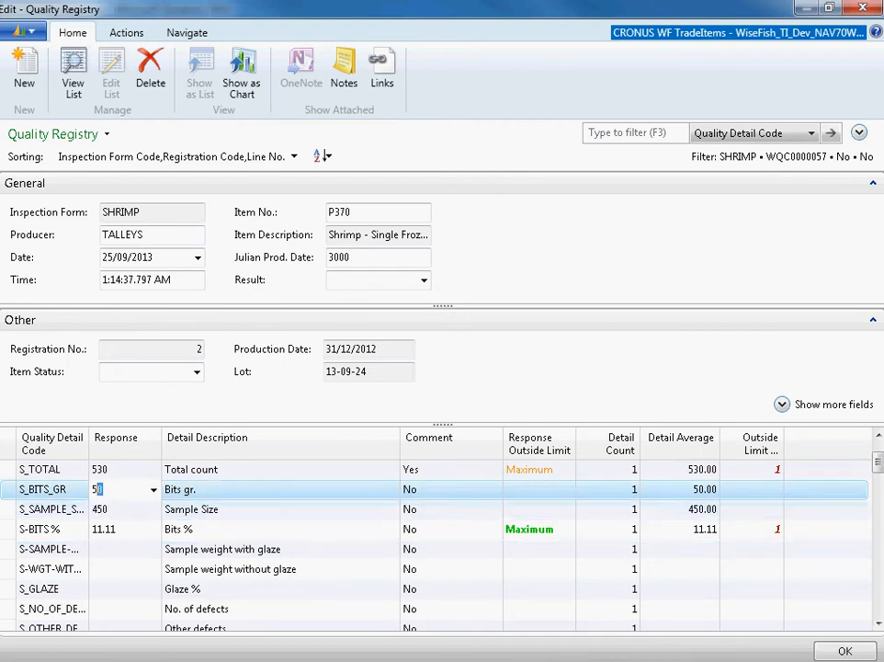
{"action": "key", "text": "Down"}
{"action": "key", "text": "Down"}
{"action": "key", "text": "Down"}
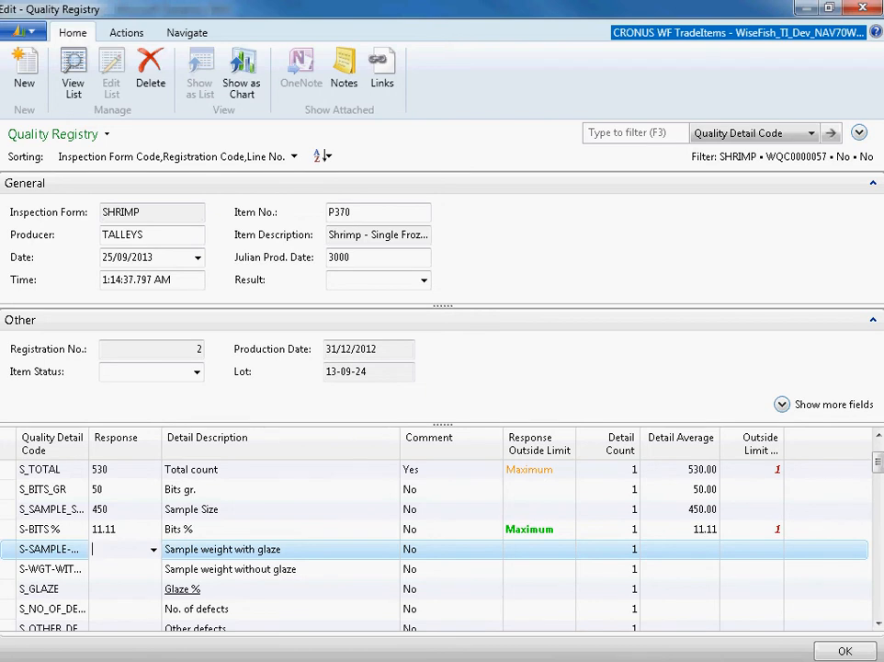
- Enter 511 for Sample weight with glaze and 500 for Sample weight without glaze, and check the Glaze % response
{"action": "type", "text": "511"}
{"action": "key", "text": "Return"}
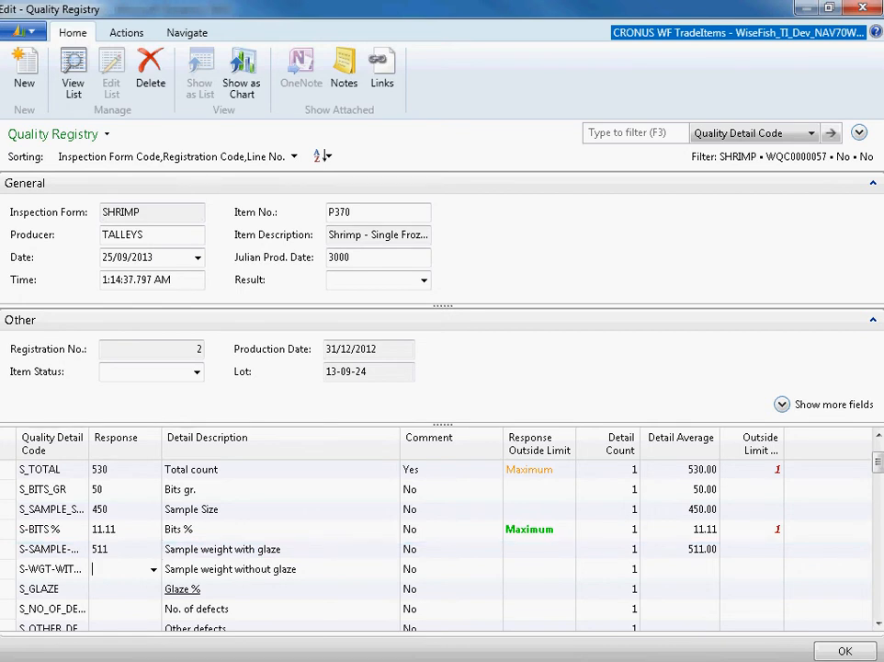
{"action": "type", "text": "500"}
{"action": "key", "text": "Return"}
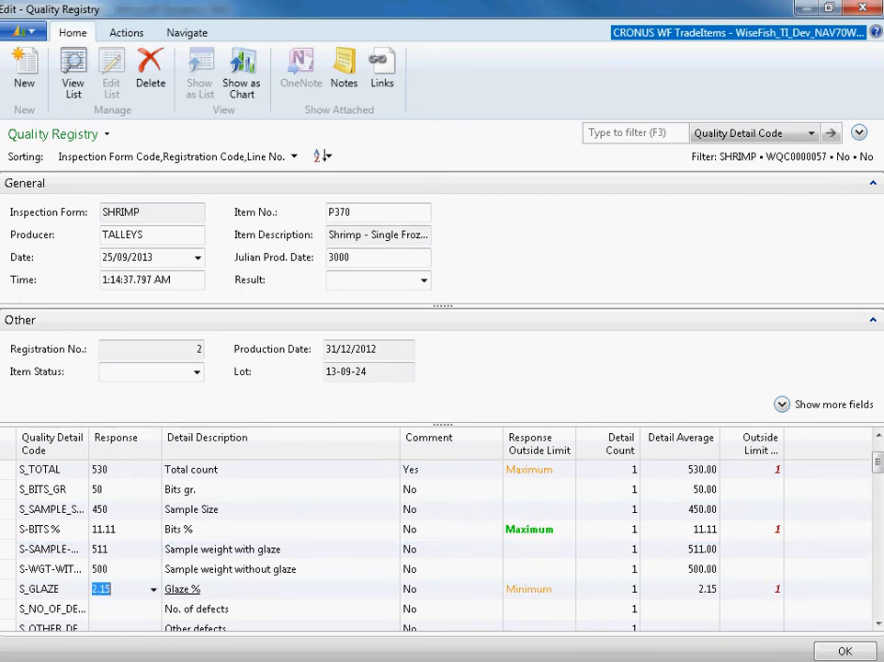
{"action": "key", "text": "Return"}
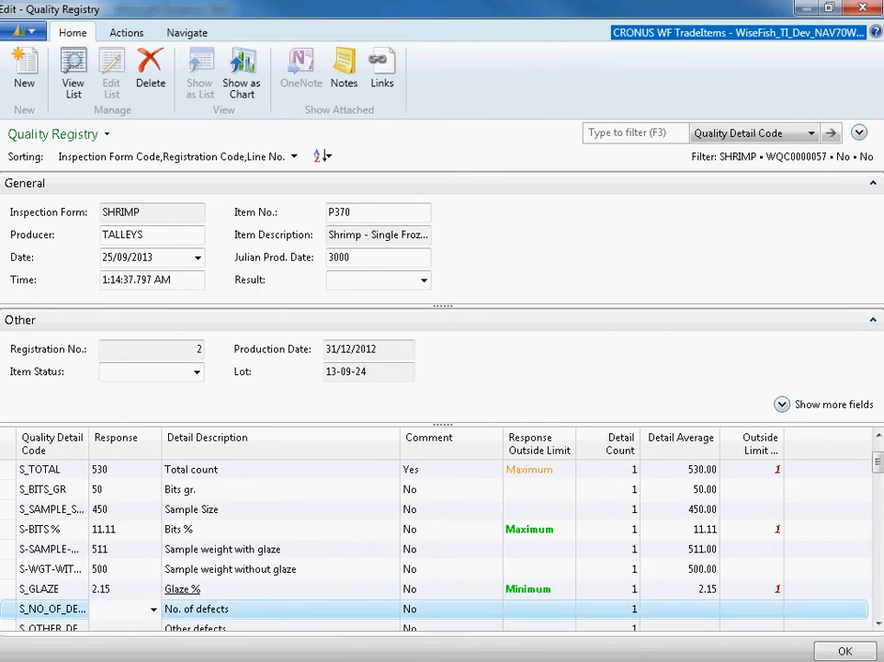
{"action": "key", "text": "Up"}
{"action": "key", "text": "Up"}
{"action": "key", "text": "Down"}
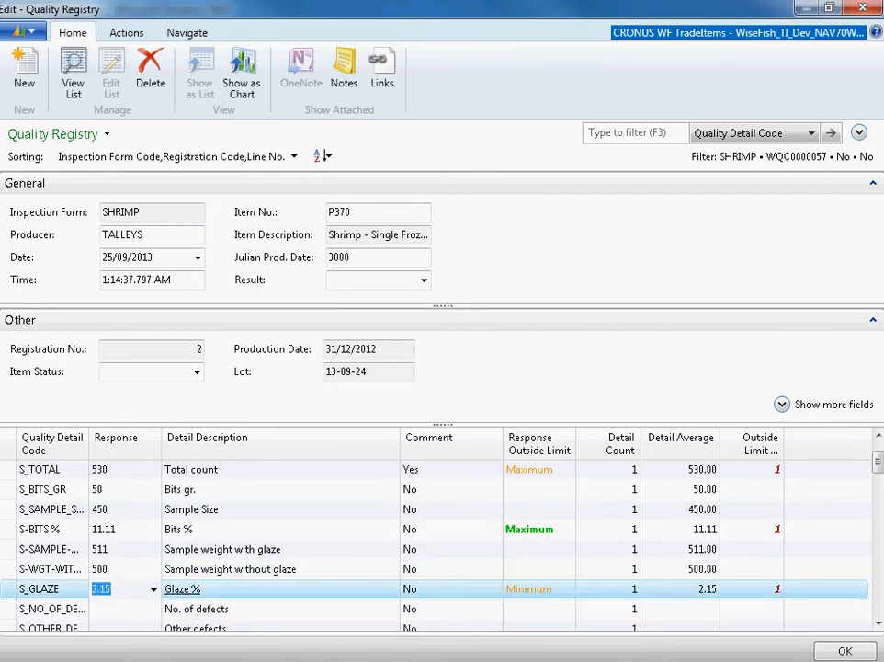
{"action": "scroll", "coordinate": [184, 589], "scroll_direction": "down", "scroll_amount": 2}
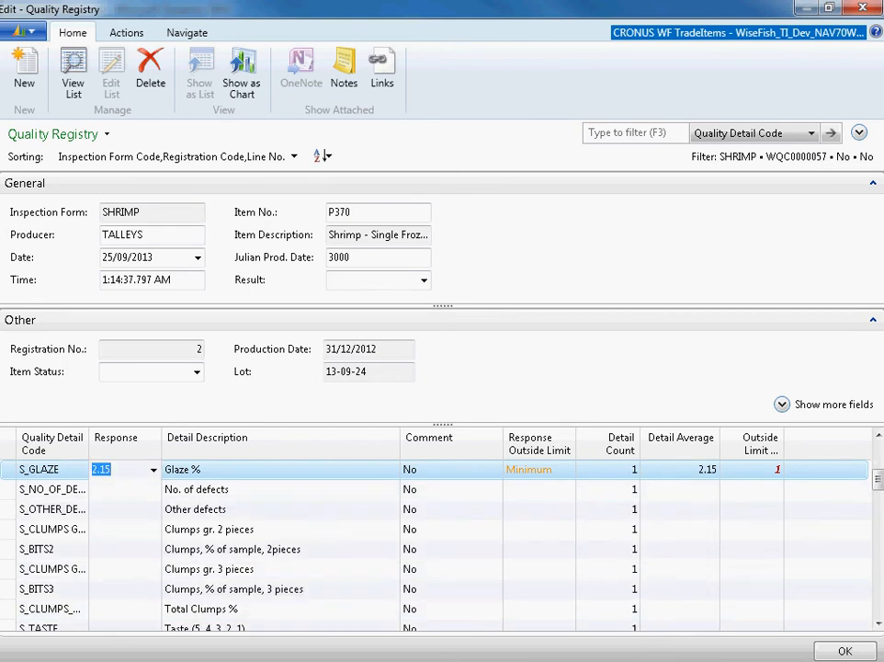
- Enter a response of 1 for both No. of defects and Other defects
{"action": "key", "text": "Return"}
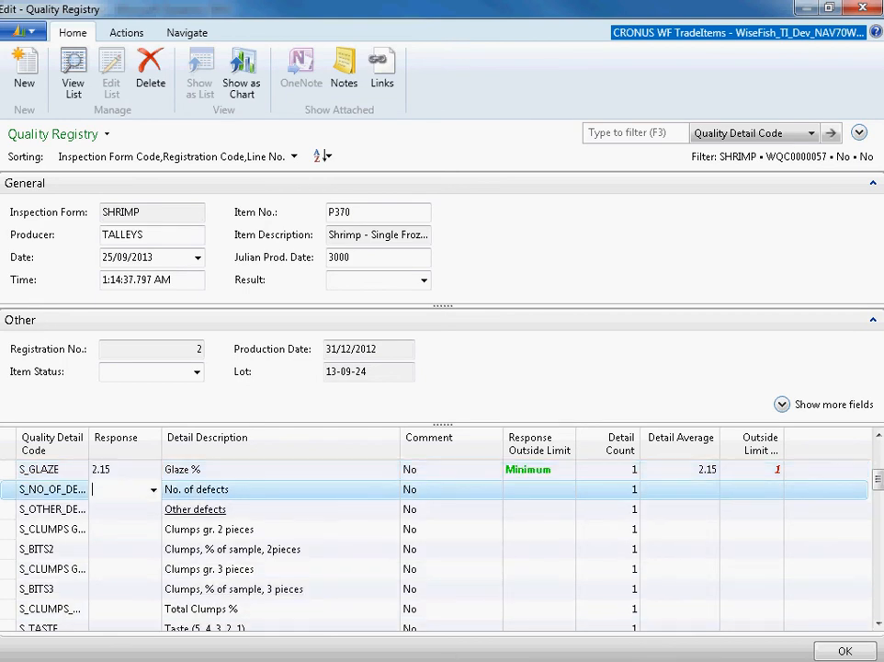
{"action": "type", "text": "1"}
{"action": "key", "text": "Return"}
{"action": "type", "text": "1"}
{"action": "key", "text": "Return"}
- Enter a response of 2 for Clumps gr. 2 pieces and 3 for Clumps gr. 3 pieces
{"action": "type", "text": "2"}
{"action": "key", "text": "Return"}
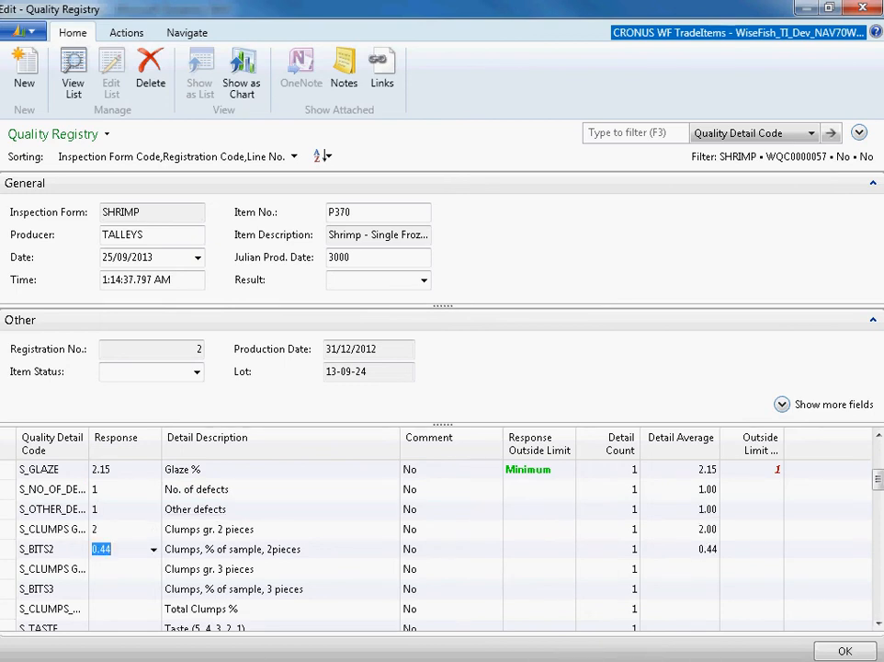
{"action": "key", "text": "Return"}
{"action": "type", "text": "3"}
{"action": "key", "text": "Return"}
{"action": "key", "text": "Return"}
{"action": "key", "text": "Return"}
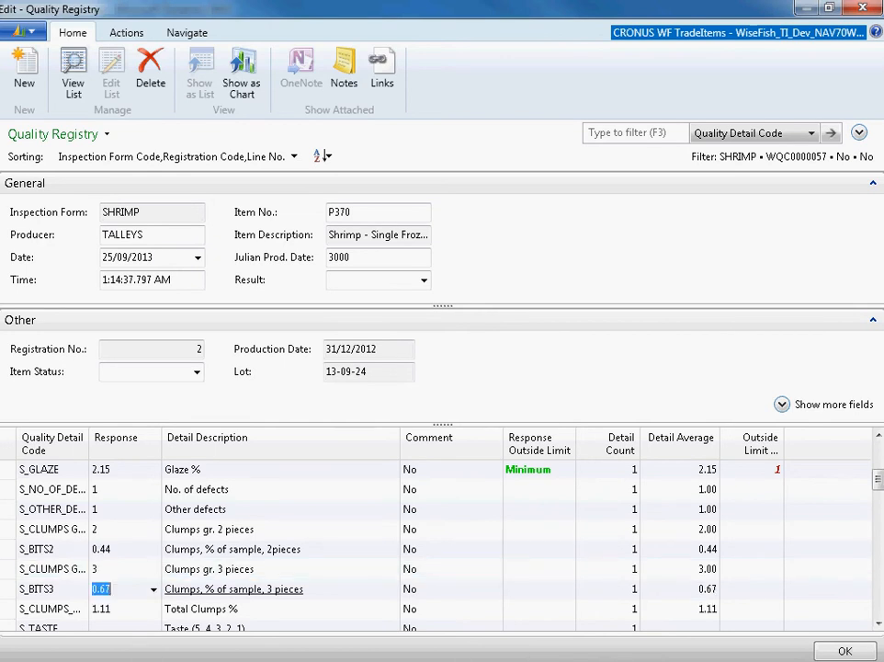
{"action": "key", "text": "Return"}
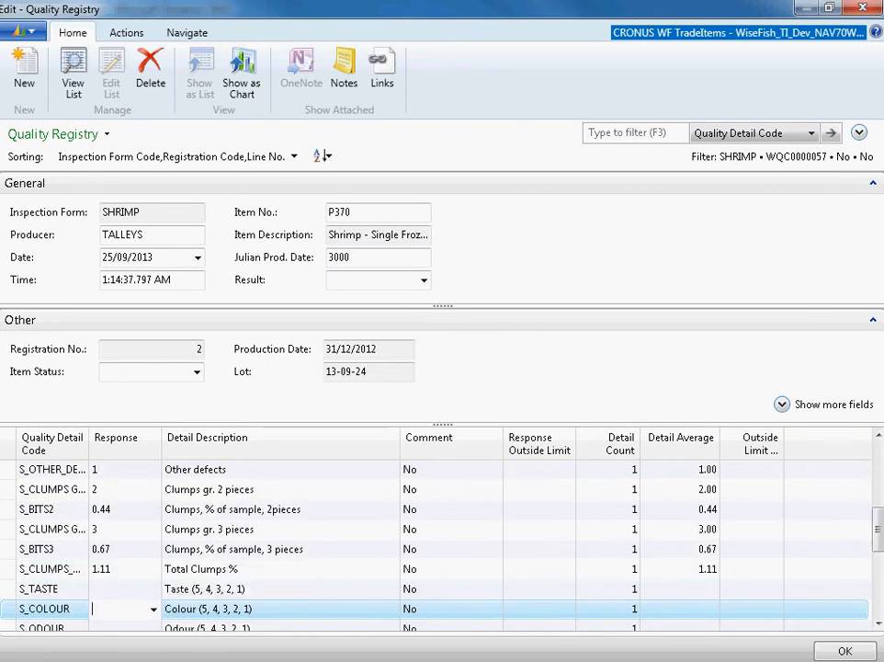
- Enter a response of 5 for Taste, Colour and Odour, and + for Texture
{"action": "key", "text": "Up"}
{"action": "type", "text": "5"}
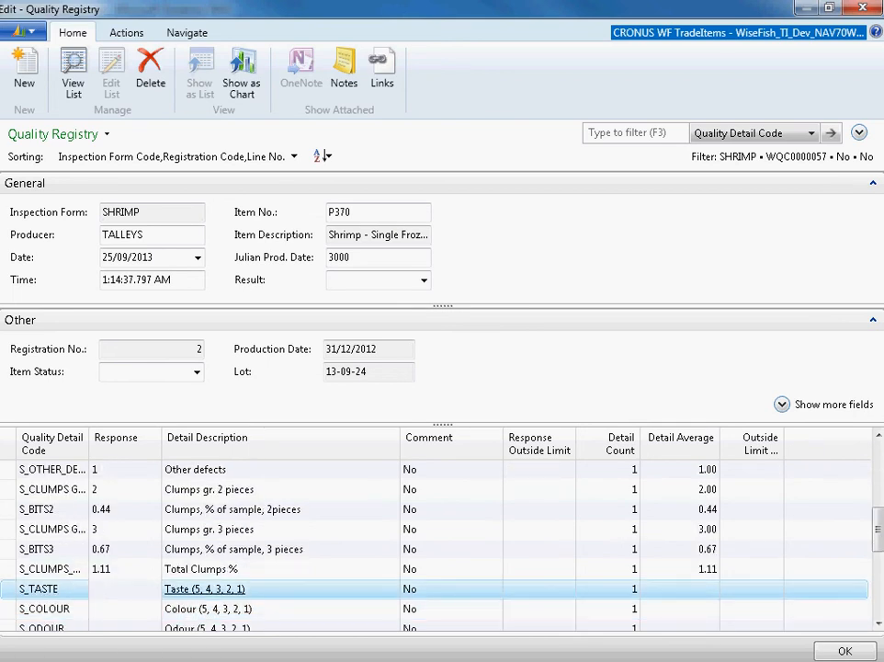
{"action": "key", "text": "Return"}
{"action": "type", "text": "5"}
{"action": "key", "text": "Return"}
{"action": "type", "text": "5"}
{"action": "key", "text": "Return"}
{"action": "type", "text": "+"}
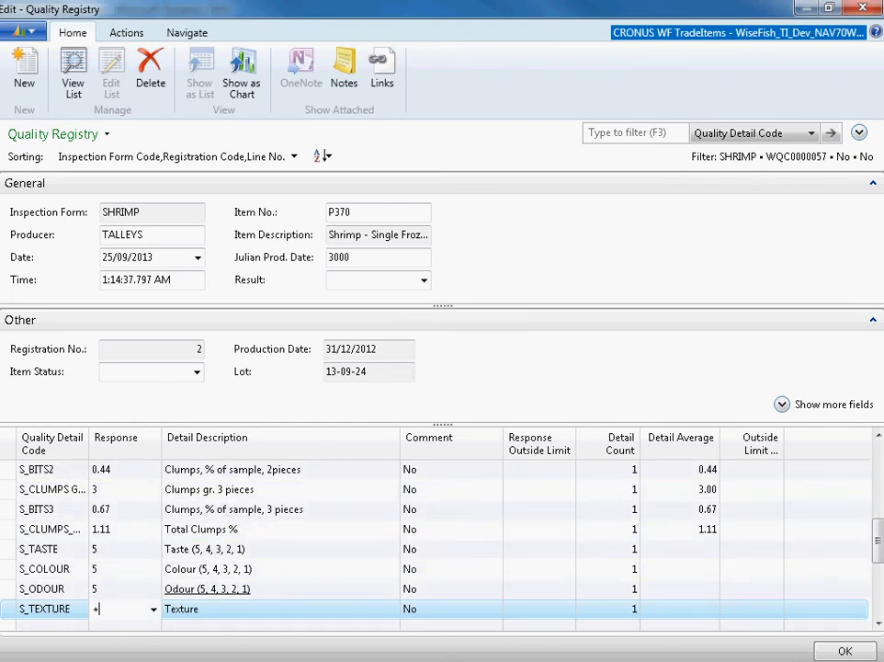
{"action": "key", "text": "Return"}
- View the available grades and references for the Texture response, and close the list without choosing one
{"action": "key", "text": "Up"}
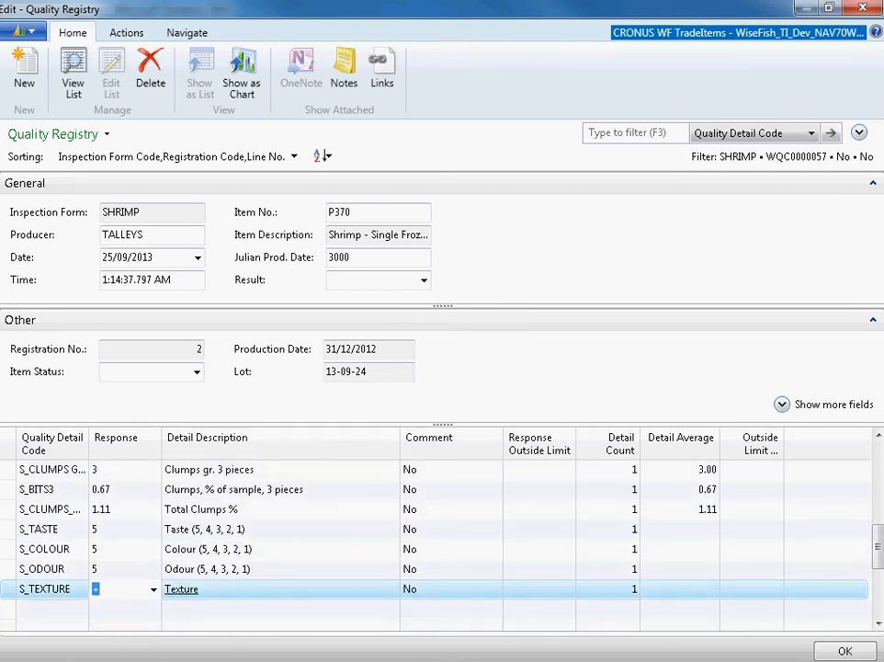
{"action": "left_click", "coordinate": [154, 589]}
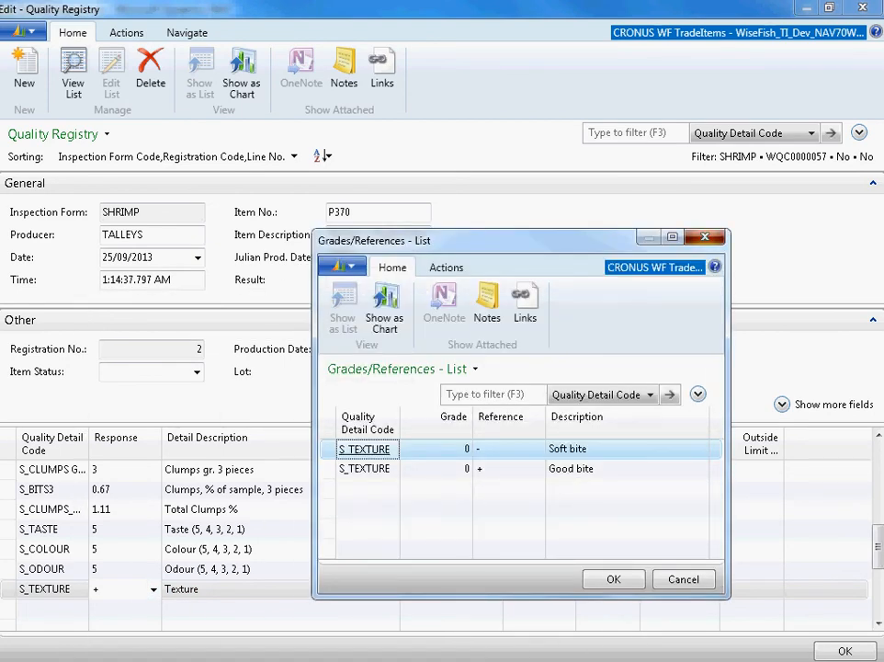
{"action": "key", "text": "Escape"}
- Look up the Odour grades, widen the list to show the full descriptions, and choose grade 1 as the response
{"action": "left_click", "coordinate": [129, 568]}
{"action": "left_click", "coordinate": [154, 570]}
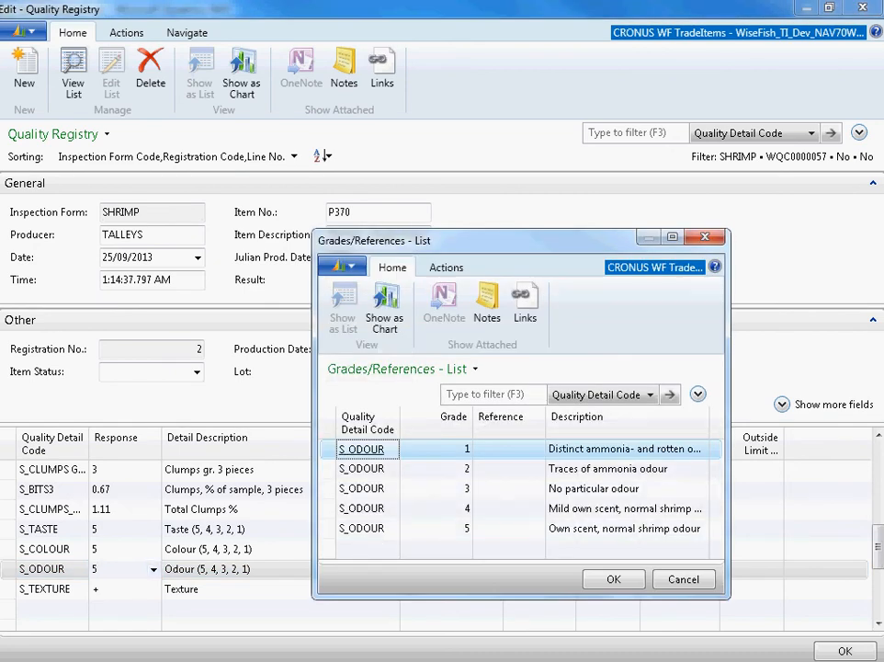
{"action": "left_click_drag", "start_coordinate": [729, 414], "coordinate": [867, 414]}
{"action": "left_click_drag", "start_coordinate": [709, 421], "coordinate": [812, 421]}
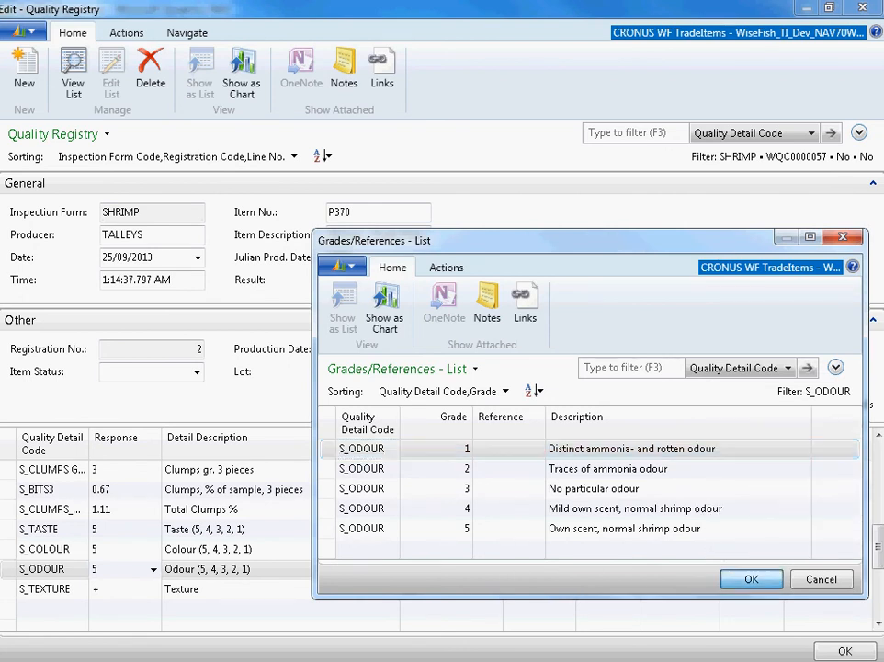
{"action": "key", "text": "Escape"}
- Enter the registration comment "Again the forklift broke down." for the Odour detail and close the comments
{"action": "left_click", "coordinate": [410, 569]}
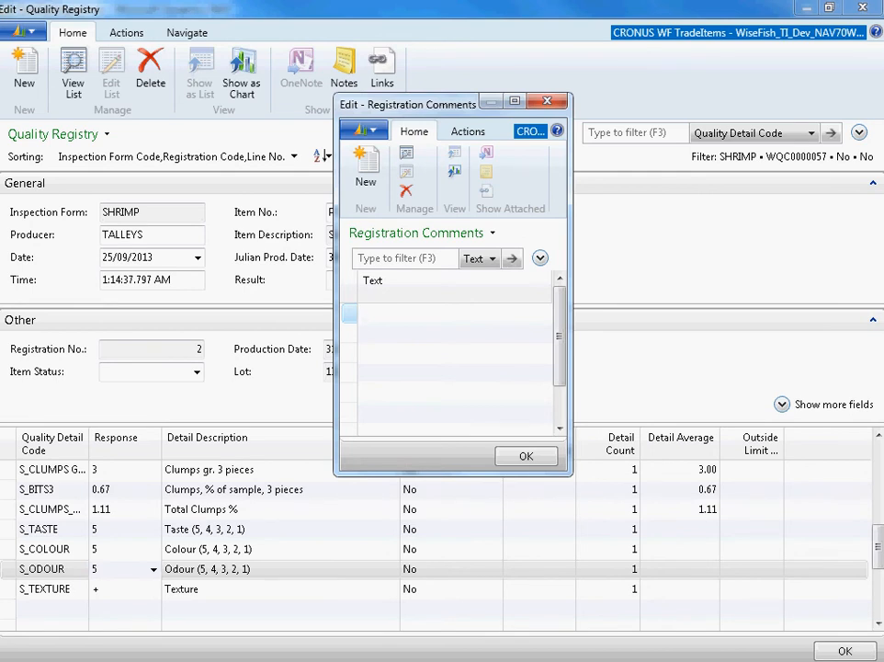
{"action": "type", "text": "Again the forklift broke"}
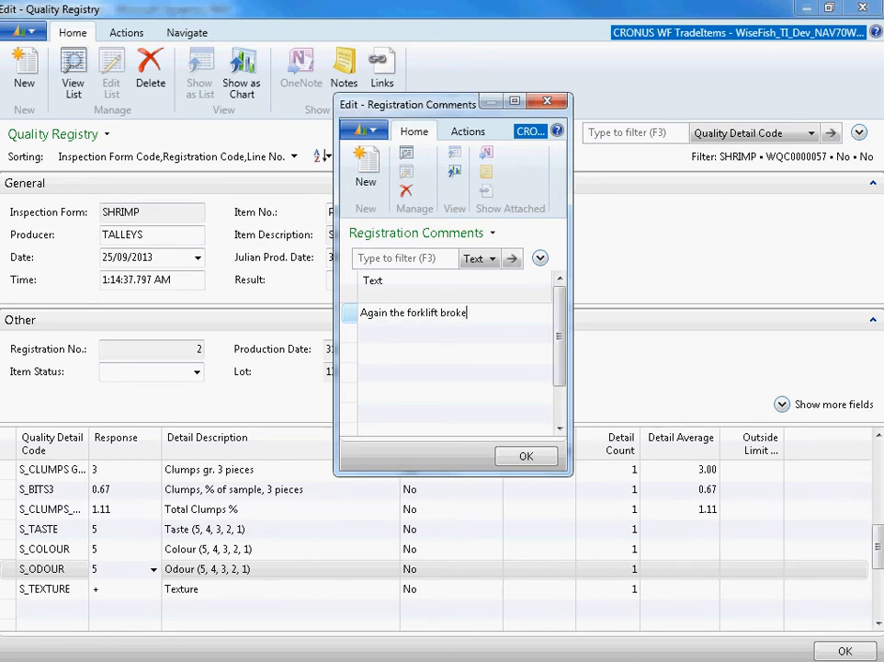
{"action": "type", "text": " down."}
{"action": "key", "text": "Escape"}
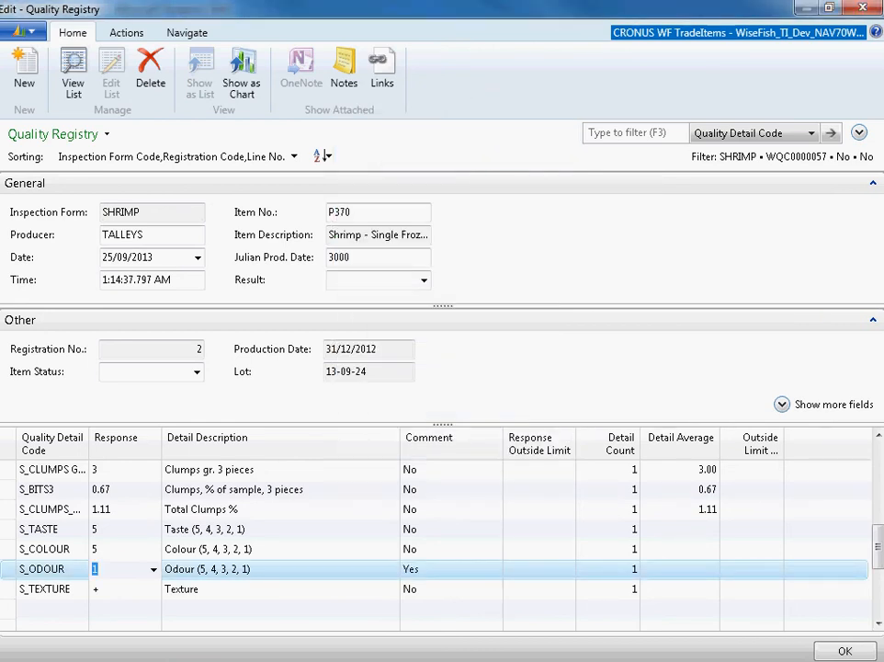
- Return to the first detail line, close the recording with the inspection confirmed, and close the registration list
{"action": "left_click", "coordinate": [209, 550]}
{"action": "key", "text": "Down"}
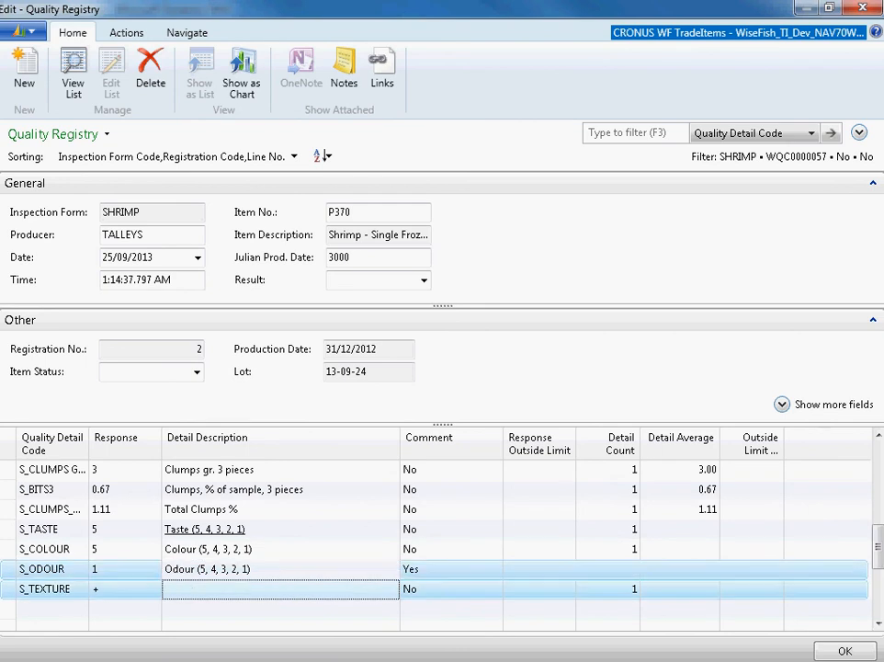
{"action": "key", "text": "Page_Up"}
{"action": "key", "text": "Page_Up"}
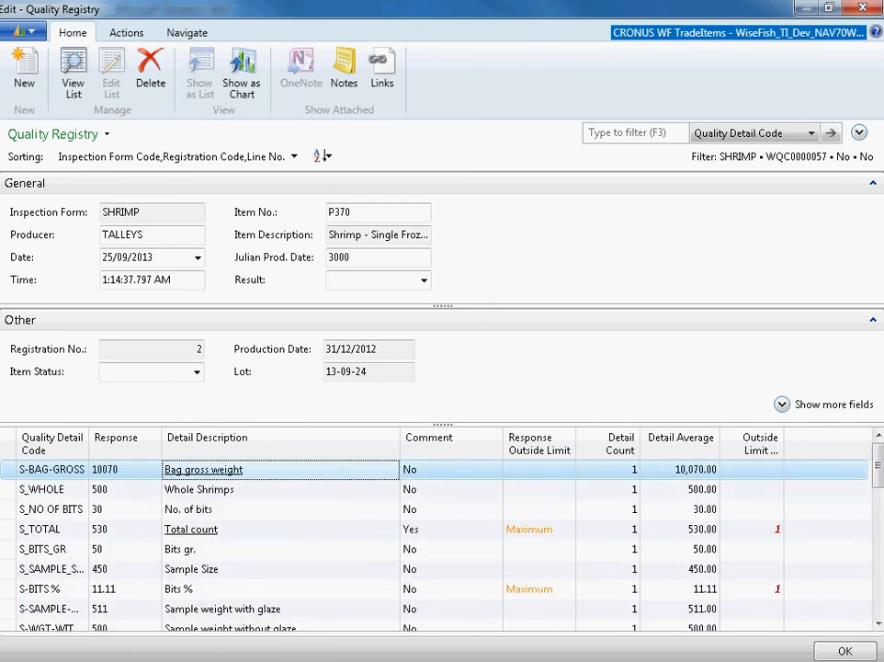
{"action": "key", "text": "Escape"}
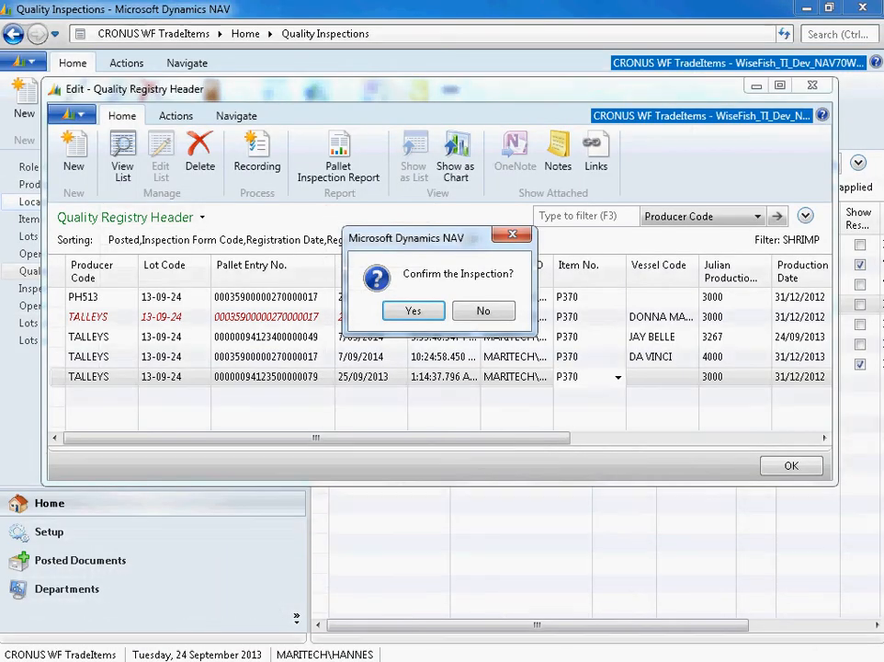
{"action": "key", "text": "Return"}
{"action": "key", "text": "Escape"}
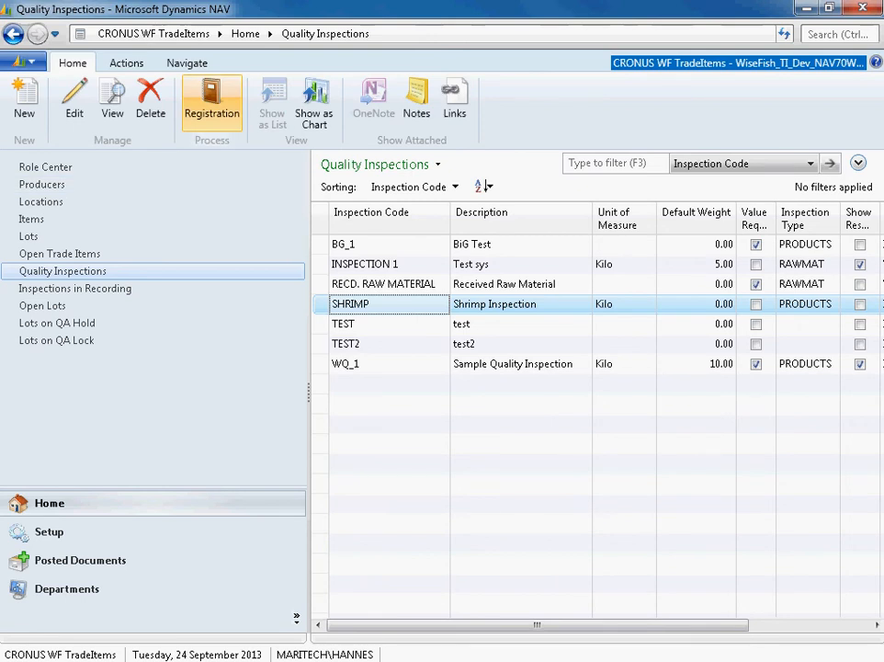
- Reopen the SHRIMP registrations, open the recording for vessel DA VINCI, and examine its responses and outside-limit markings
{"action": "left_click", "coordinate": [211, 101]}
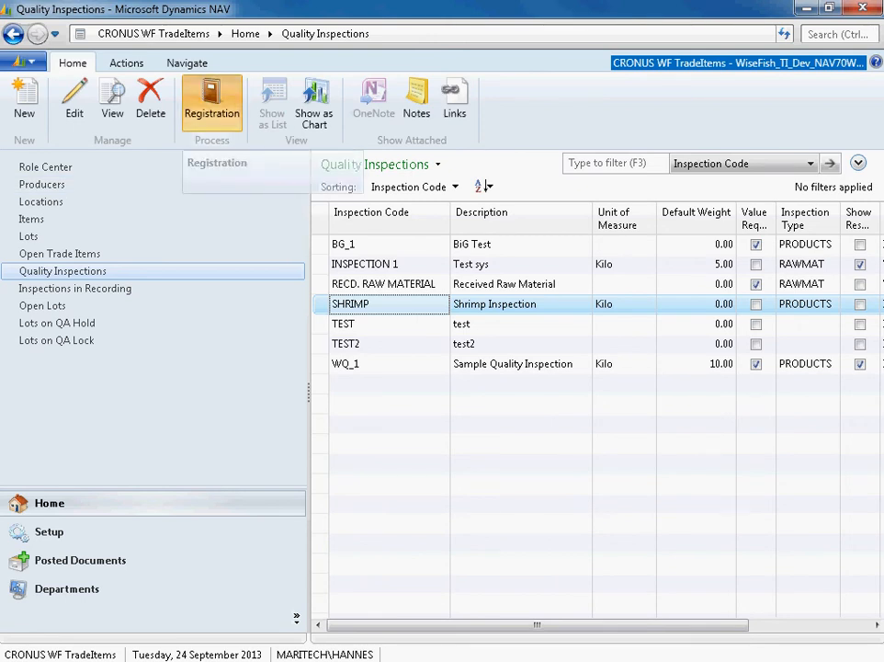
{"action": "left_click", "coordinate": [207, 163]}
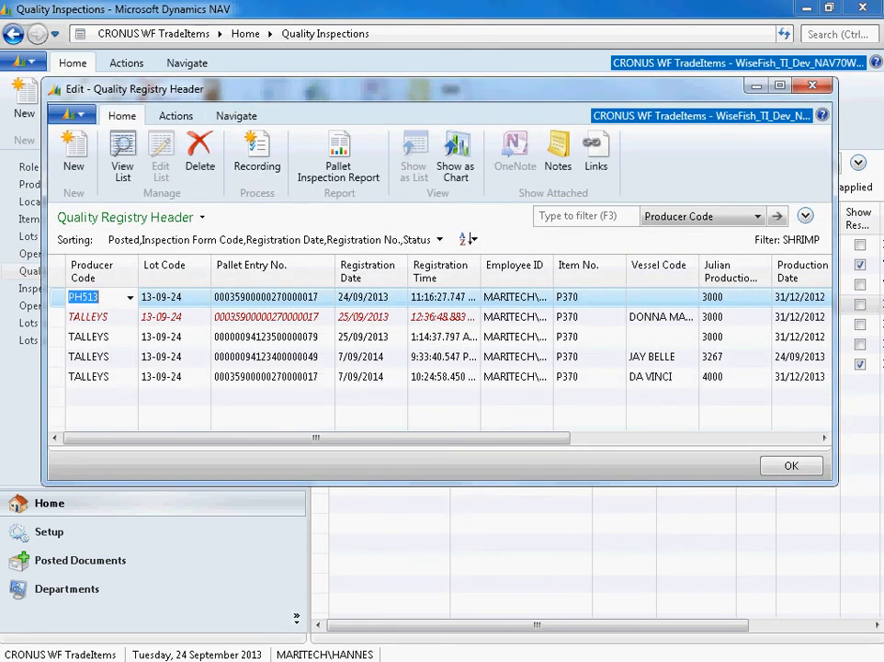
{"action": "left_click", "coordinate": [246, 376]}
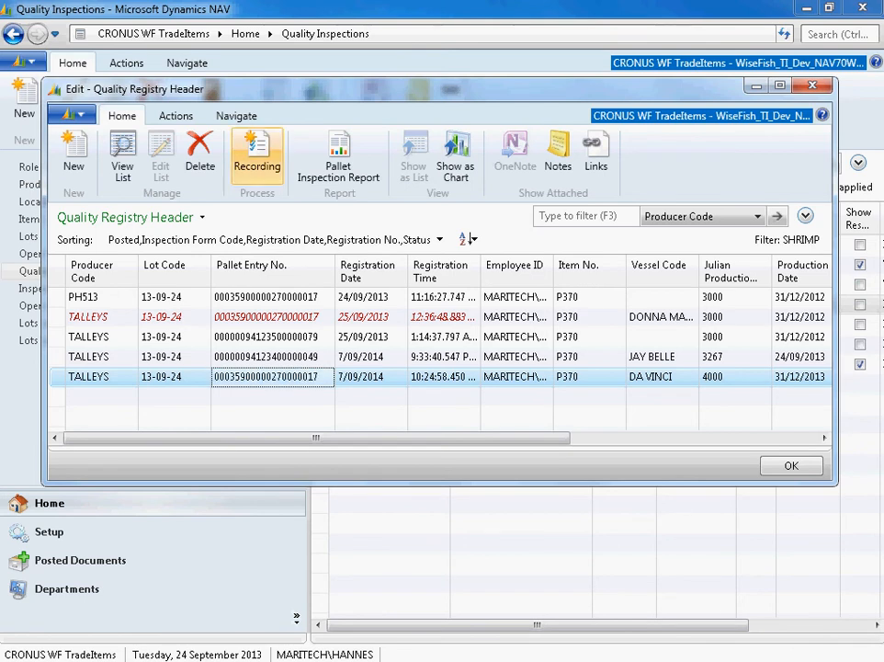
{"action": "left_click", "coordinate": [250, 163]}
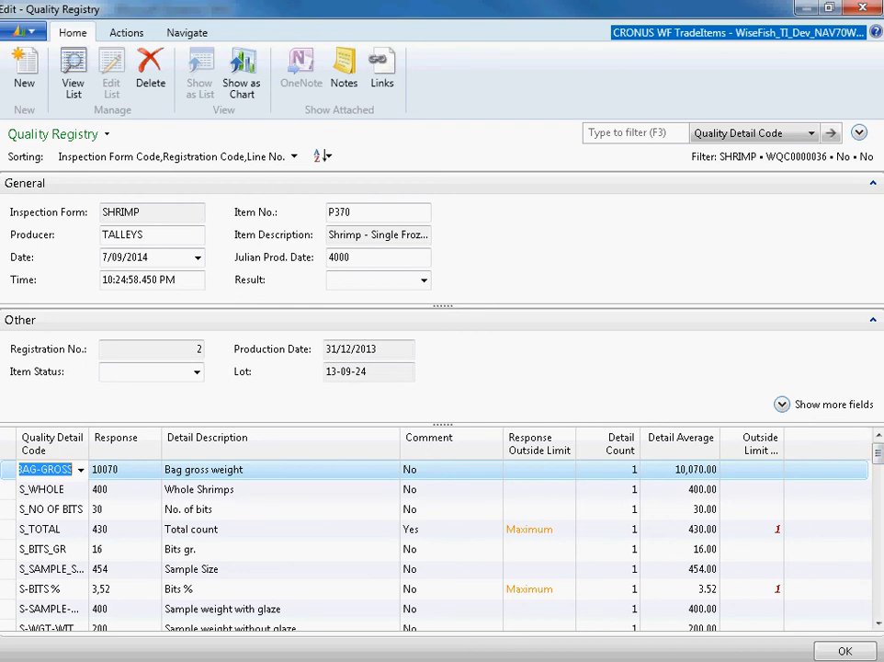
{"action": "left_click", "coordinate": [190, 489]}
{"action": "scroll", "coordinate": [190, 489], "scroll_direction": "down", "scroll_amount": 3}
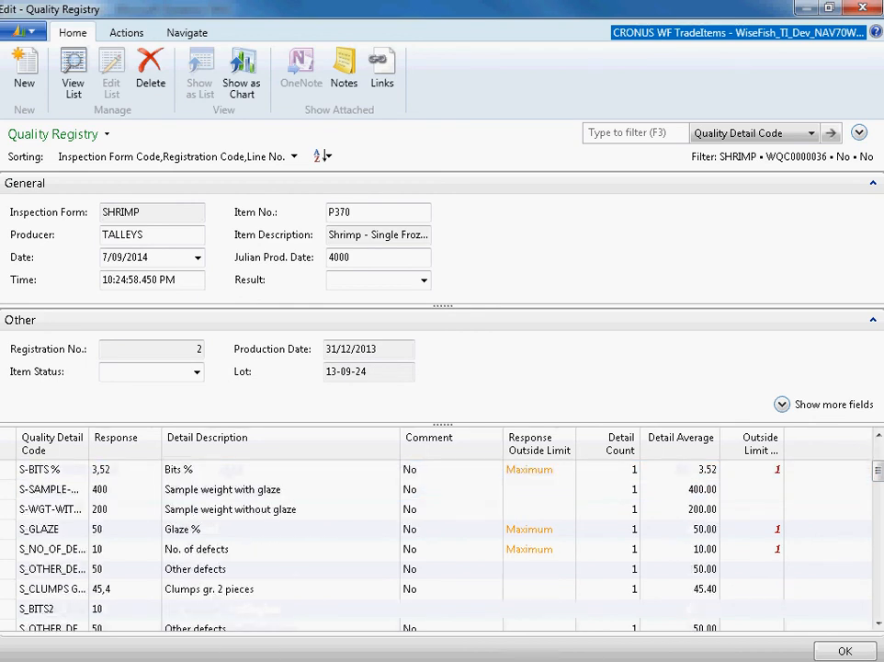
- Examine the remaining detail lines of the DA VINCI recording down to Texture and close the recording
{"action": "scroll", "coordinate": [189, 489], "scroll_direction": "down", "scroll_amount": 3}
{"action": "scroll", "coordinate": [189, 489], "scroll_direction": "up", "scroll_amount": 1}
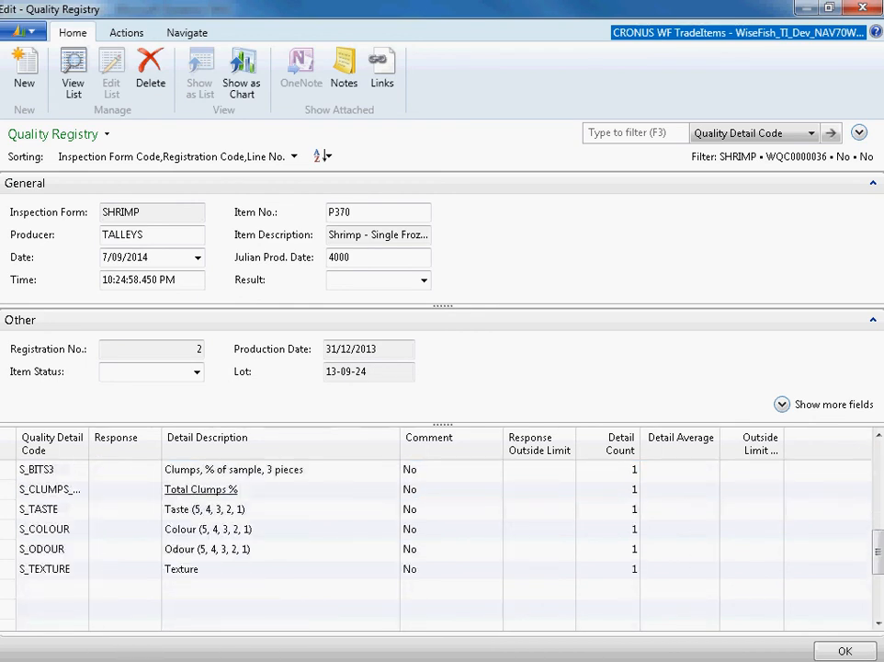
{"action": "scroll", "coordinate": [189, 489], "scroll_direction": "up", "scroll_amount": 5}
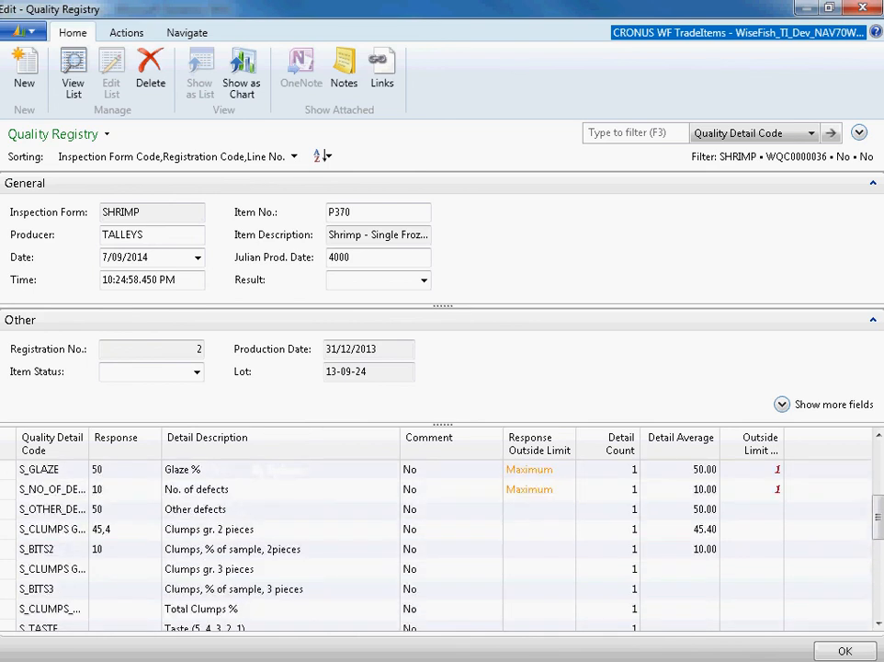
{"action": "key", "text": "Escape"}
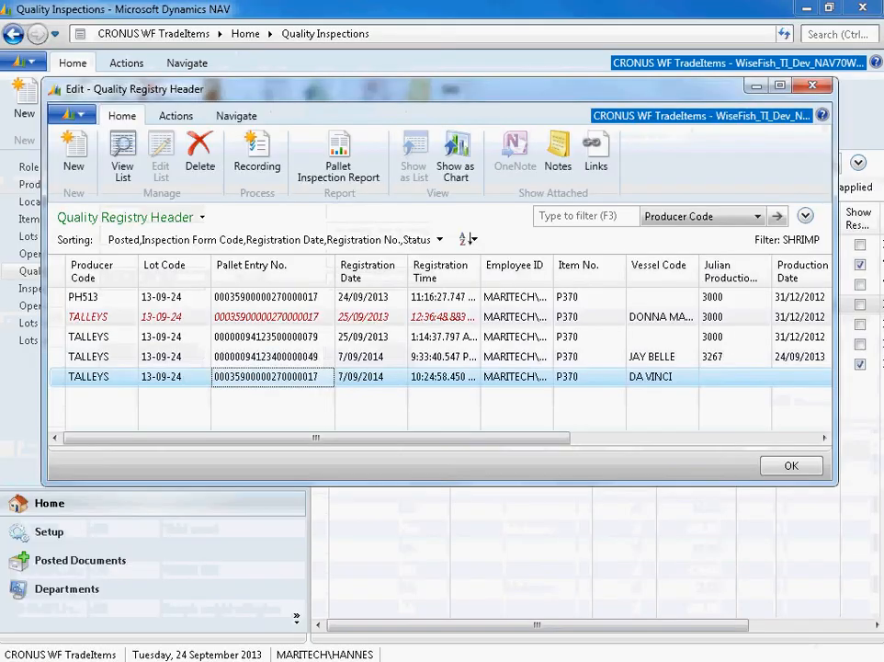
- Run the Pallet Inspection Report for the DA VINCI registration, open the PDF without saving it, and maximize it
{"action": "left_click", "coordinate": [484, 310]}
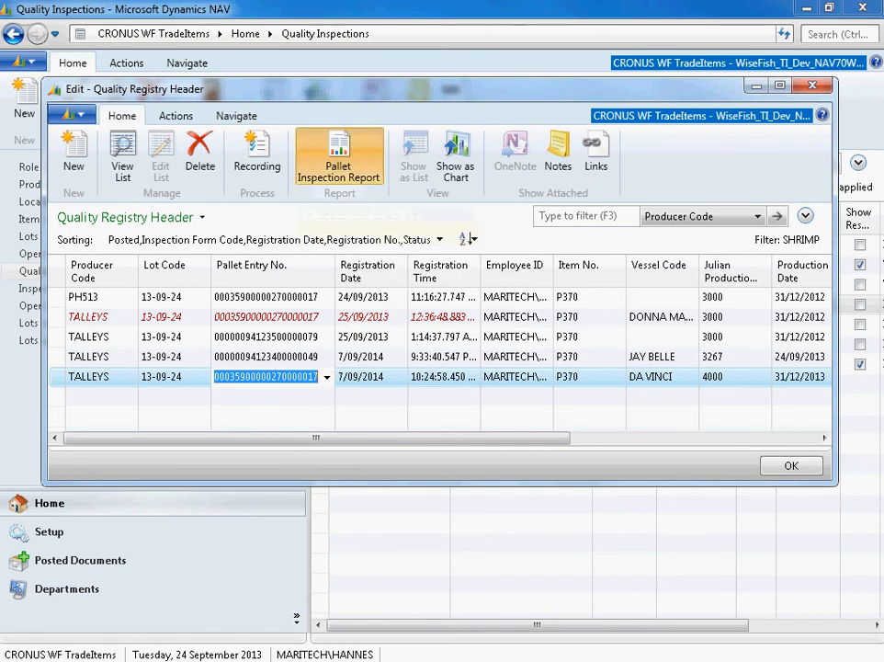
{"action": "left_click", "coordinate": [340, 154]}
{"action": "left_click", "coordinate": [690, 591]}
{"action": "left_click", "coordinate": [701, 592]}
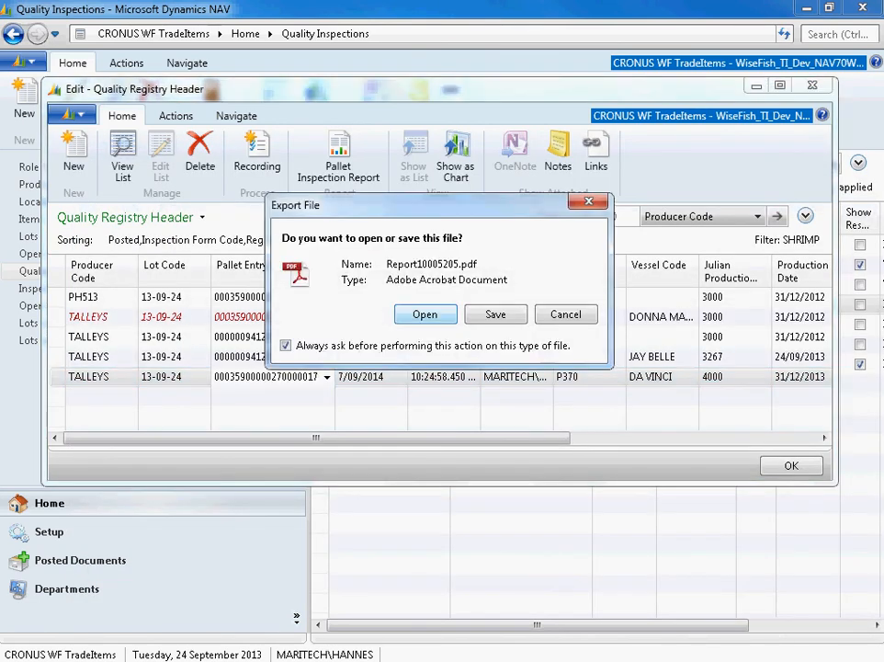
{"action": "left_click", "coordinate": [426, 314]}
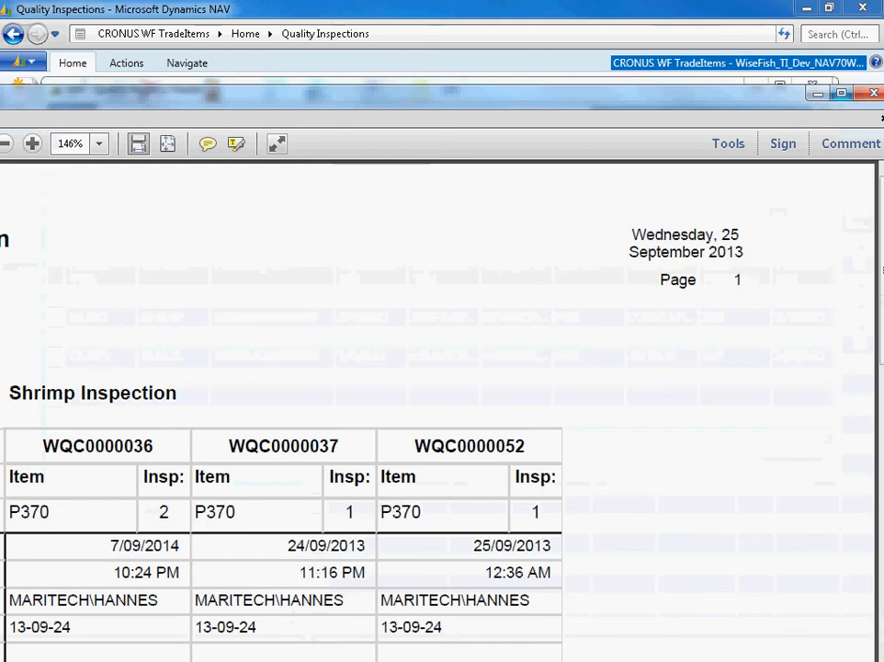
{"action": "key", "text": "super+Up"}
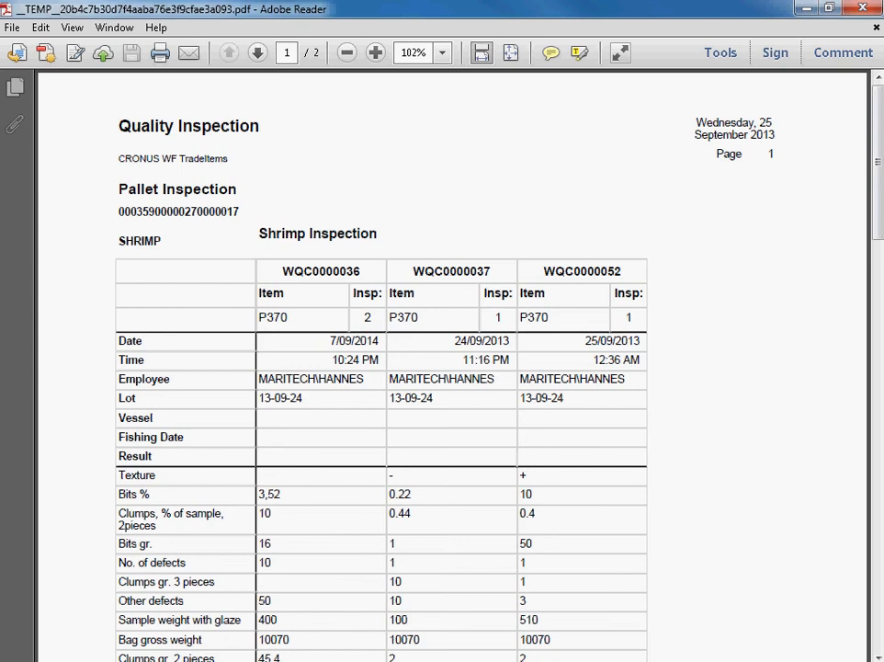
- Compare the pallet's inspections and their Total count comments in the report, and close the PDF
{"action": "scroll", "coordinate": [451, 368], "scroll_direction": "down", "scroll_amount": 5}
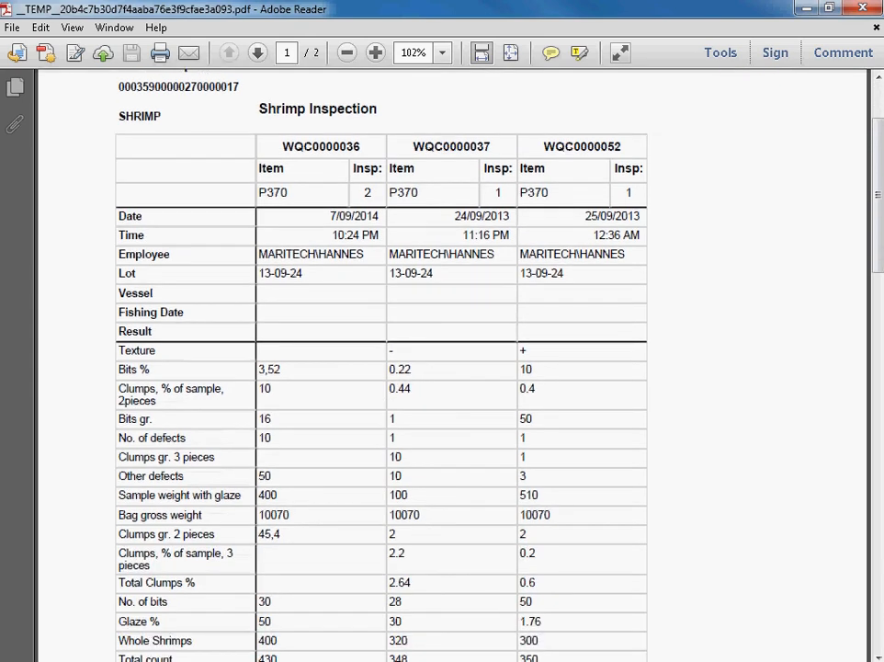
{"action": "scroll", "coordinate": [450, 367], "scroll_direction": "down", "scroll_amount": 6}
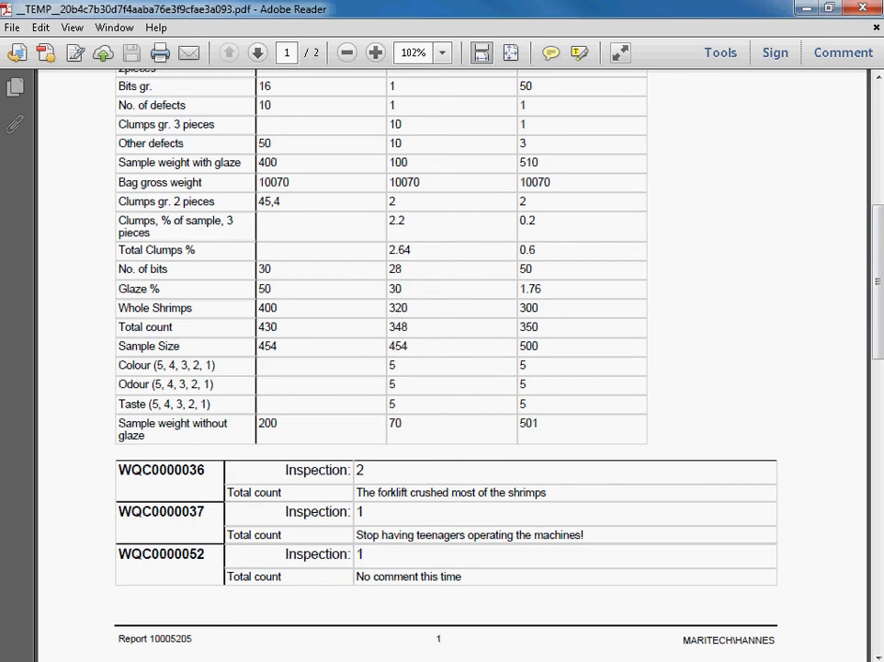
{"action": "scroll", "coordinate": [451, 367], "scroll_direction": "up", "scroll_amount": 8}
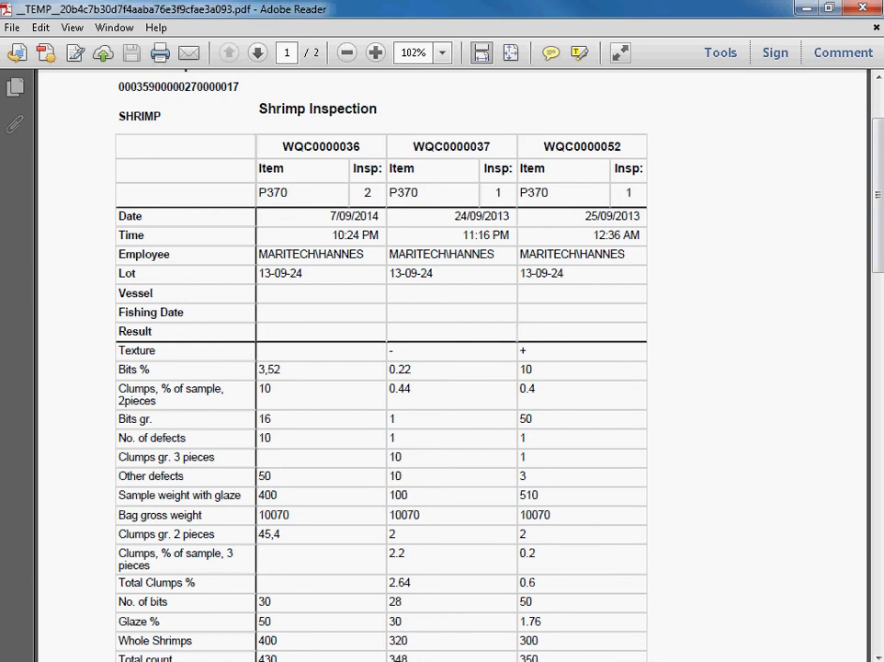
{"action": "scroll", "coordinate": [441, 368], "scroll_direction": "down", "scroll_amount": 5}
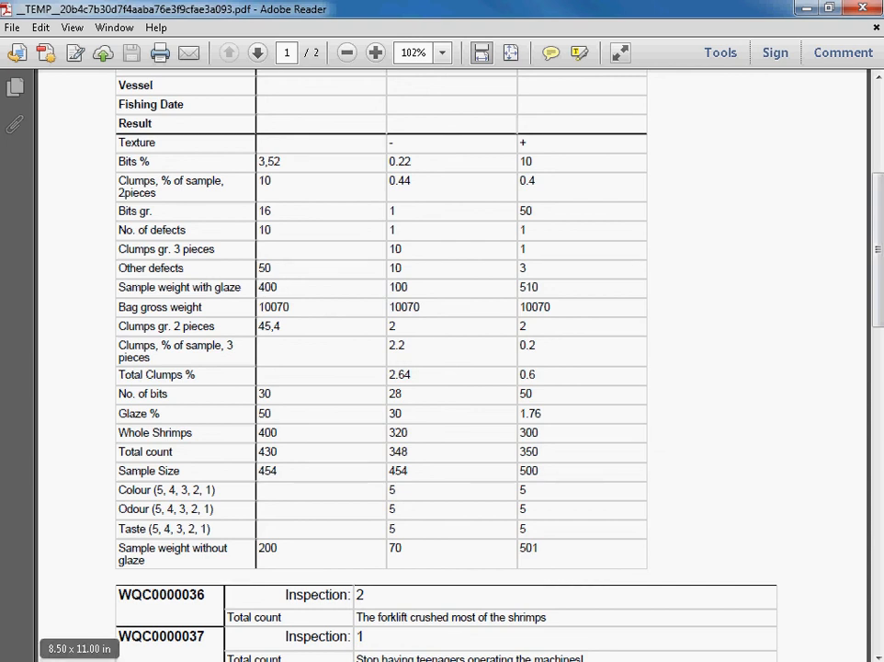
{"action": "scroll", "coordinate": [446, 368], "scroll_direction": "down", "scroll_amount": 3}
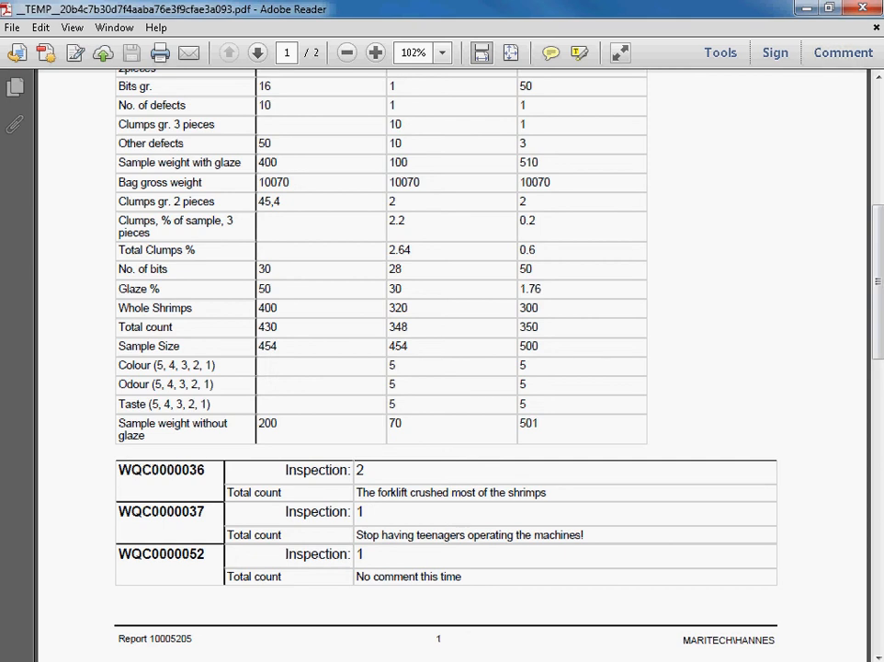
{"action": "key", "text": "alt+F4"}
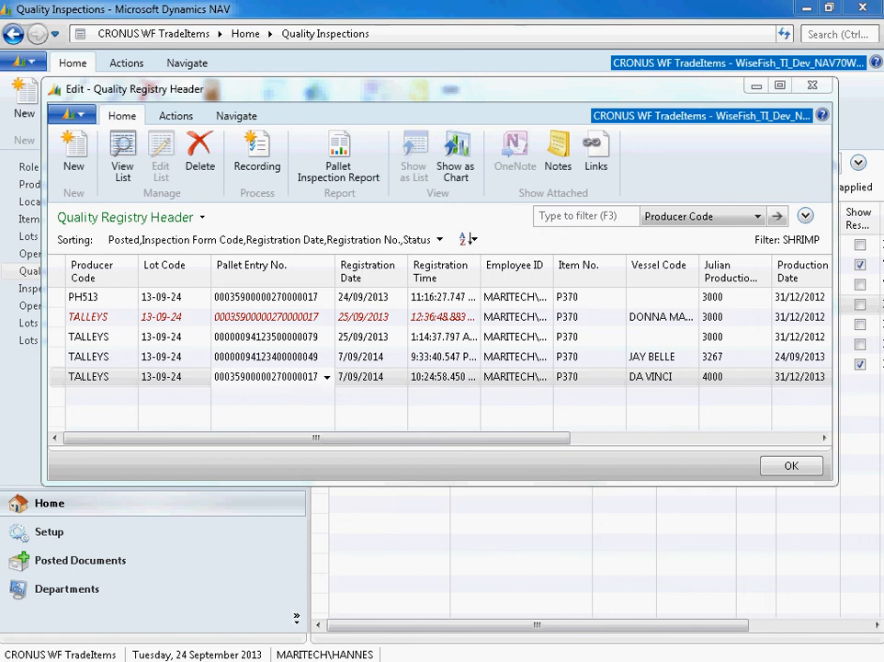
- Review the registrations' dates and status, and widen the Julian Production Date column to show its full heading
{"action": "left_click", "coordinate": [444, 297]}
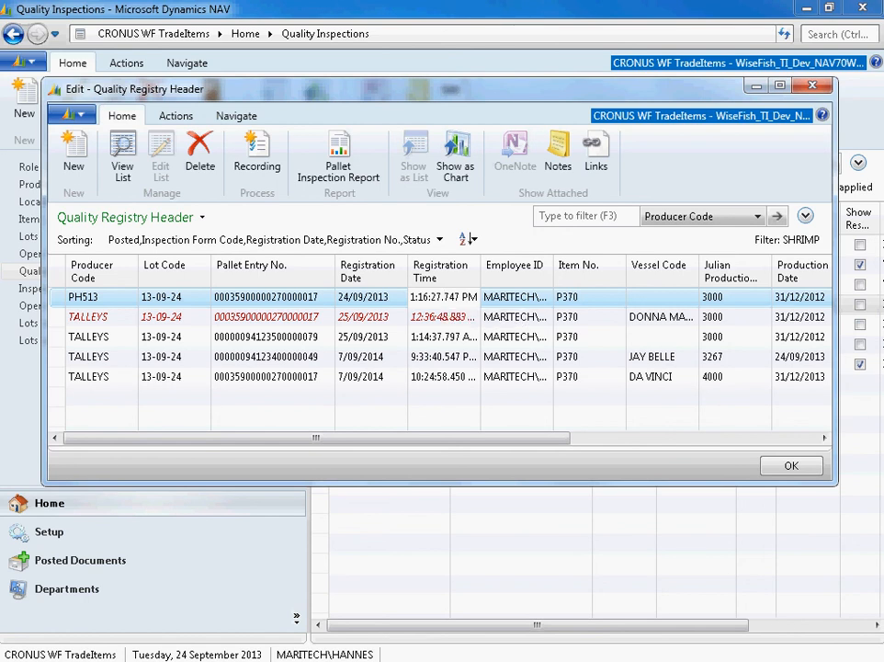
{"action": "left_click", "coordinate": [373, 297]}
{"action": "left_click_drag", "start_coordinate": [379, 438], "coordinate": [516, 438]}
{"action": "left_click", "coordinate": [589, 337]}
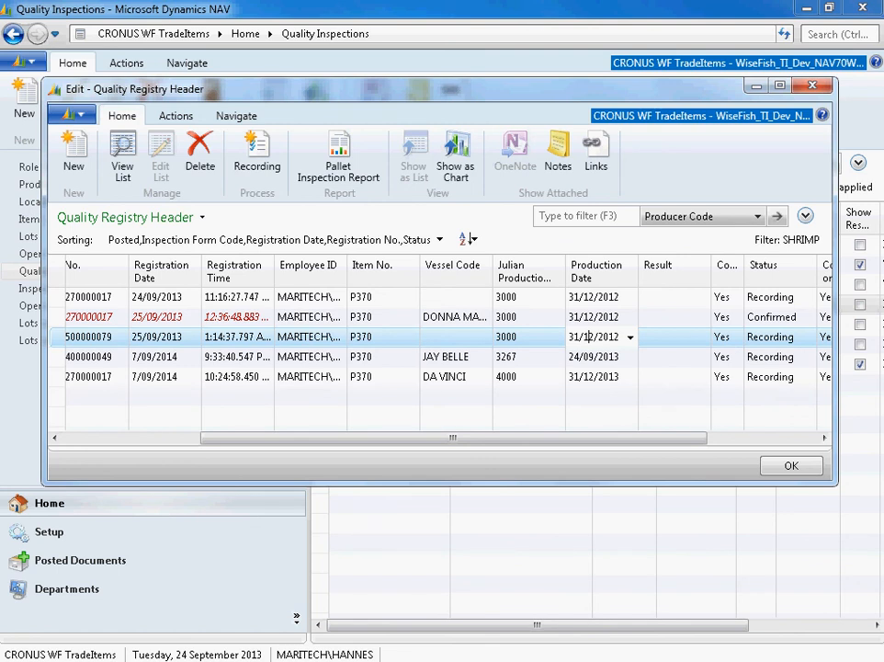
{"action": "left_click", "coordinate": [183, 317]}
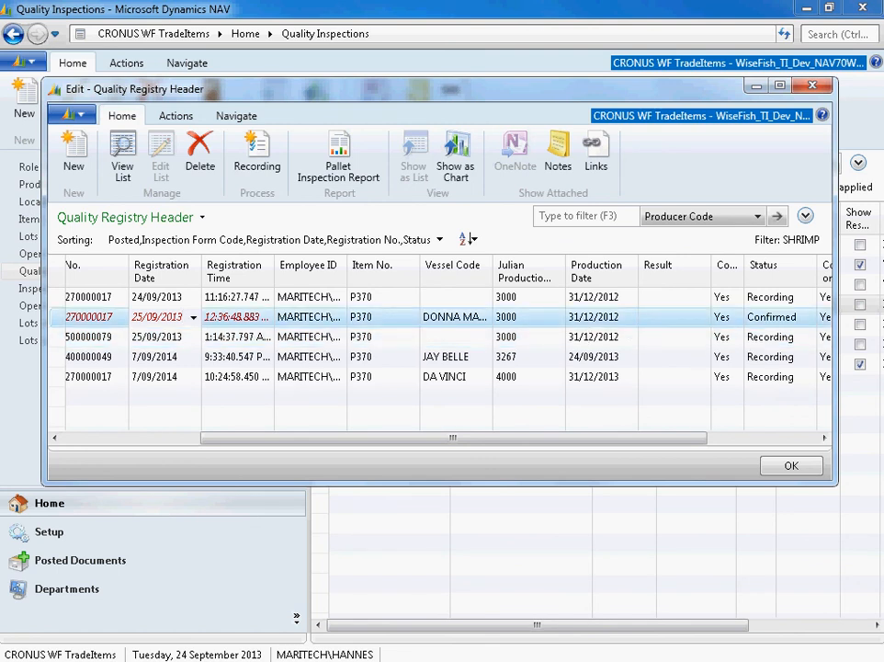
{"action": "left_click", "coordinate": [524, 317]}
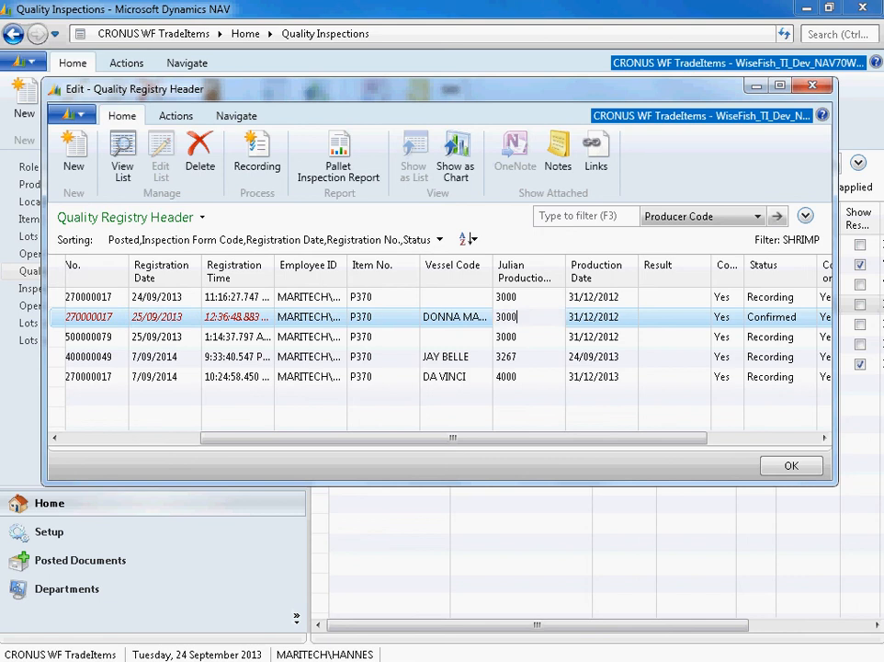
{"action": "left_click_drag", "start_coordinate": [566, 266], "coordinate": [578, 266]}
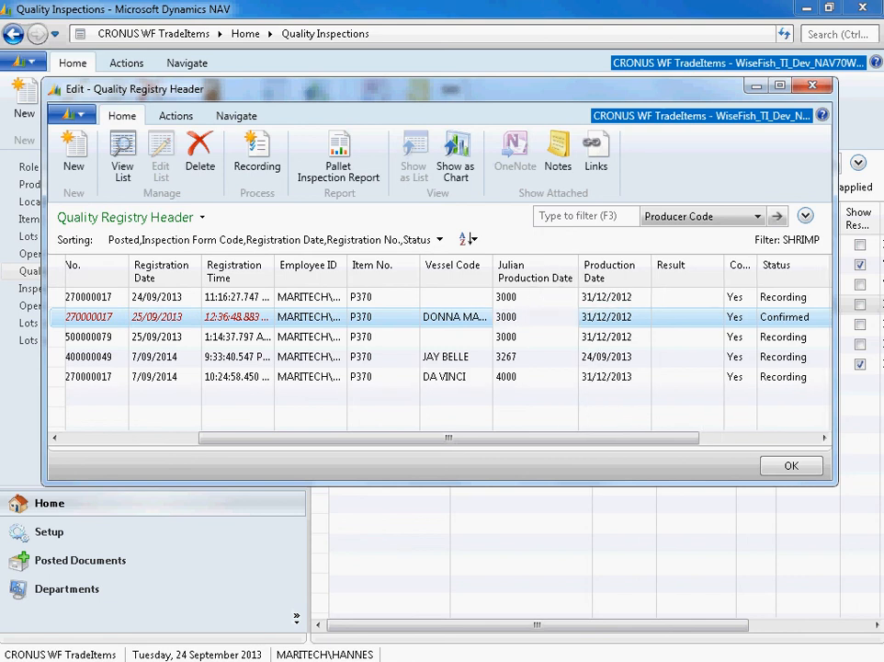
- Set the Julian production date of the JAY BELLE registration to 3001
{"action": "double_click", "coordinate": [506, 357]}
{"action": "type", "text": "3001"}
{"action": "key", "text": "Tab"}
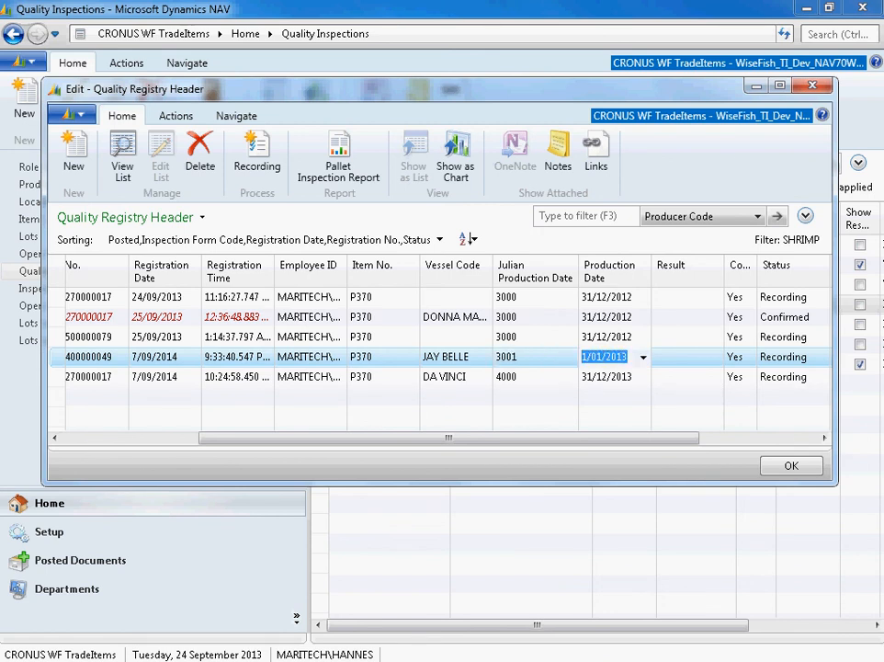
- Change the year digit of the JAY BELLE registration's Julian production date so that it reads 4001
{"action": "left_click", "coordinate": [518, 357]}
{"action": "key", "text": "Home"}
{"action": "key", "text": "Delete"}
{"action": "type", "text": "4"}
{"action": "key", "text": "End"}
{"action": "key", "text": "Tab"}
- Set the Julian production date of the JAY BELLE registration to 4365
{"action": "left_click", "coordinate": [518, 357]}
{"action": "left_click_drag", "start_coordinate": [506, 356], "coordinate": [519, 357]}
{"action": "key", "text": "BackSpace"}
{"action": "key", "text": "BackSpace"}
{"action": "type", "text": "2"}
{"action": "key", "text": "BackSpace"}
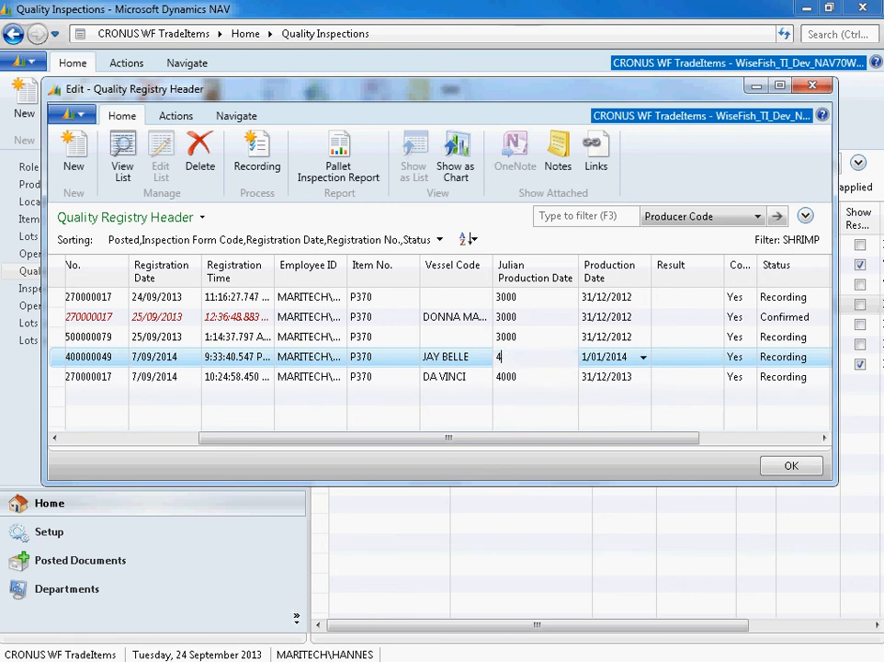
{"action": "type", "text": "365"}
{"action": "key", "text": "Tab"}
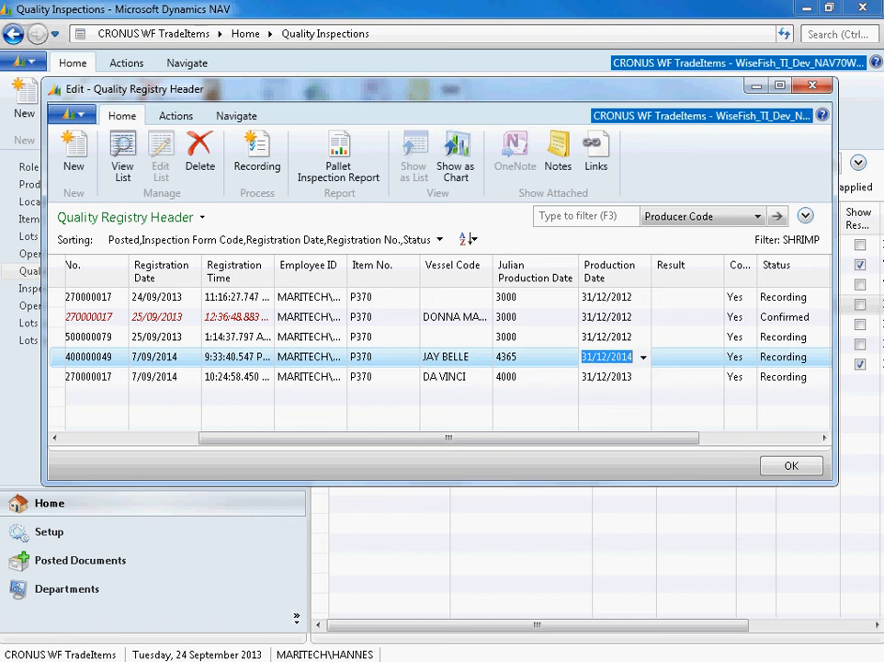
- Close the registration list and select the SHRIMP inspection form
{"action": "left_click_drag", "start_coordinate": [448, 438], "coordinate": [314, 438]}
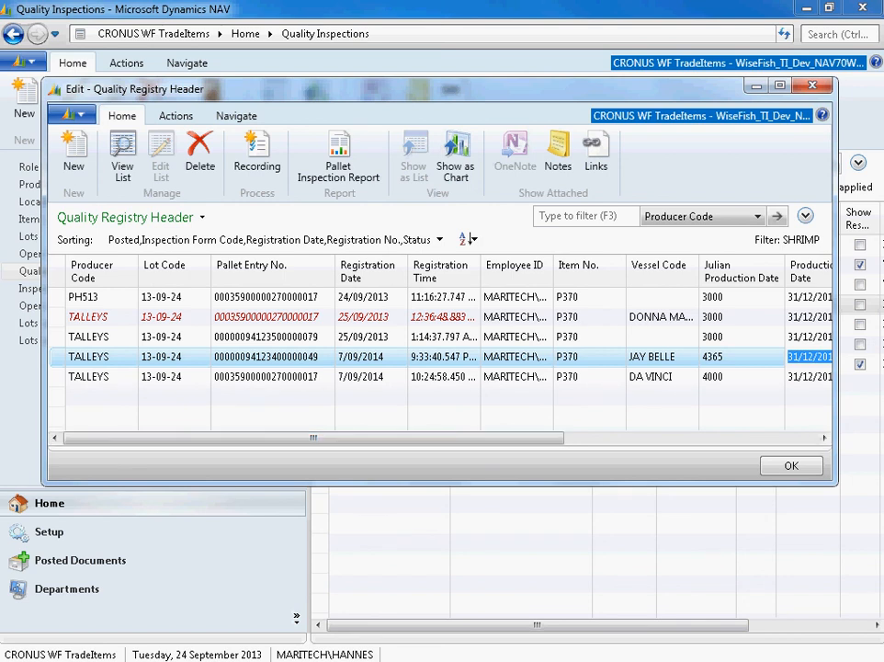
{"action": "left_click", "coordinate": [812, 86]}
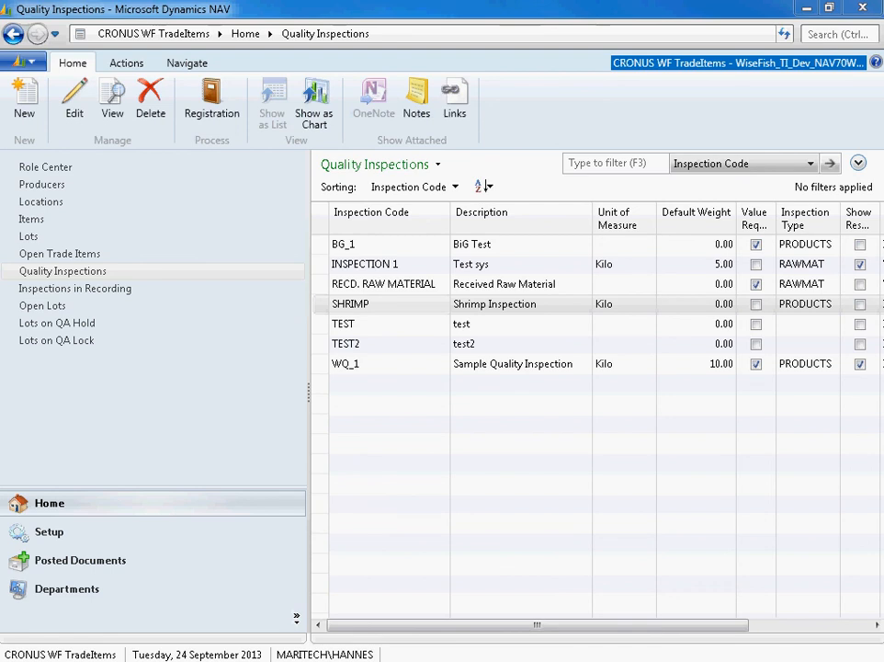
{"action": "left_click", "coordinate": [388, 304]}
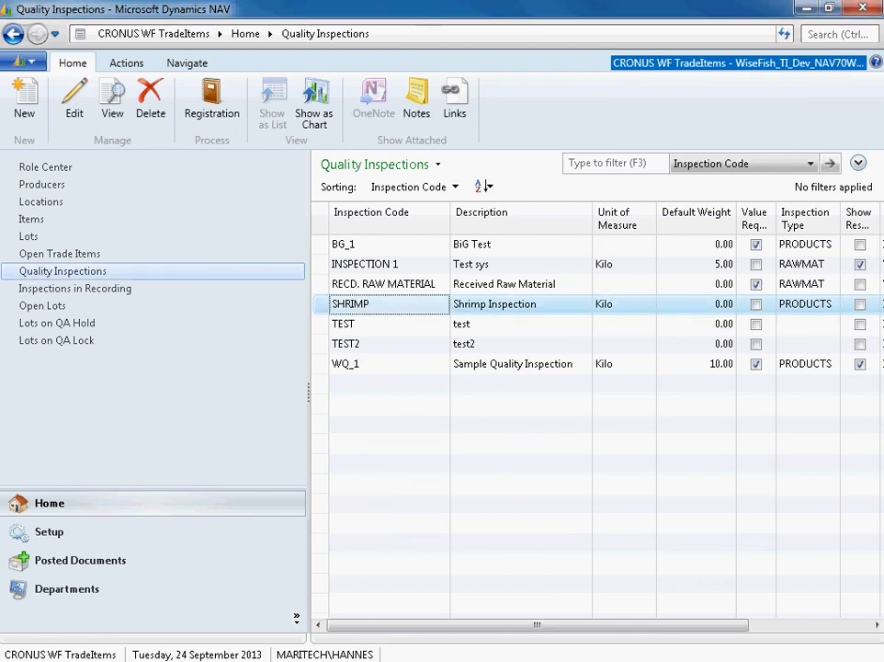
- Switch to the User Setup window and move it so that its whole content is in view
{"action": "left_click_drag", "start_coordinate": [1, 92], "coordinate": [780, 132]}
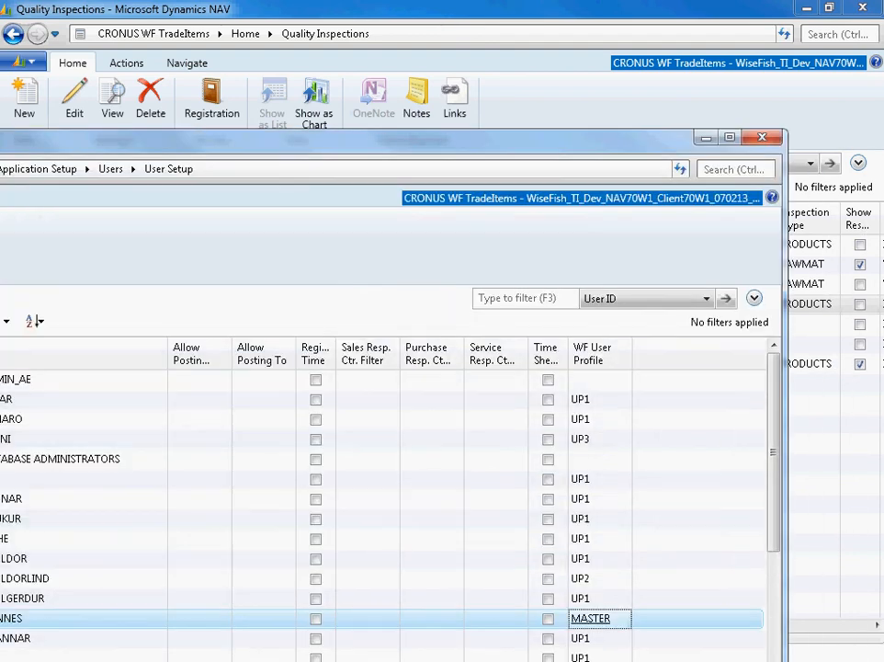
{"action": "left_click_drag", "start_coordinate": [0, 127], "coordinate": [4, 122]}
{"action": "left_click_drag", "start_coordinate": [4, 123], "coordinate": [34, 96]}
{"action": "left_click_drag", "start_coordinate": [276, 108], "coordinate": [265, 57]}
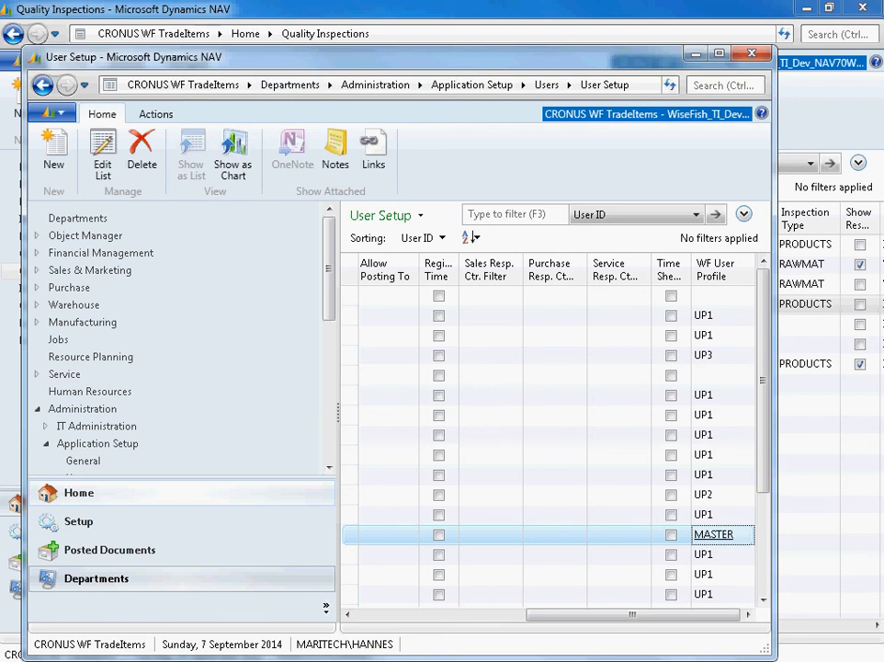
- Open the full WF User Profile List from the user's MASTER profile and inspect its Quality Control User setting
{"action": "left_click", "coordinate": [714, 534]}
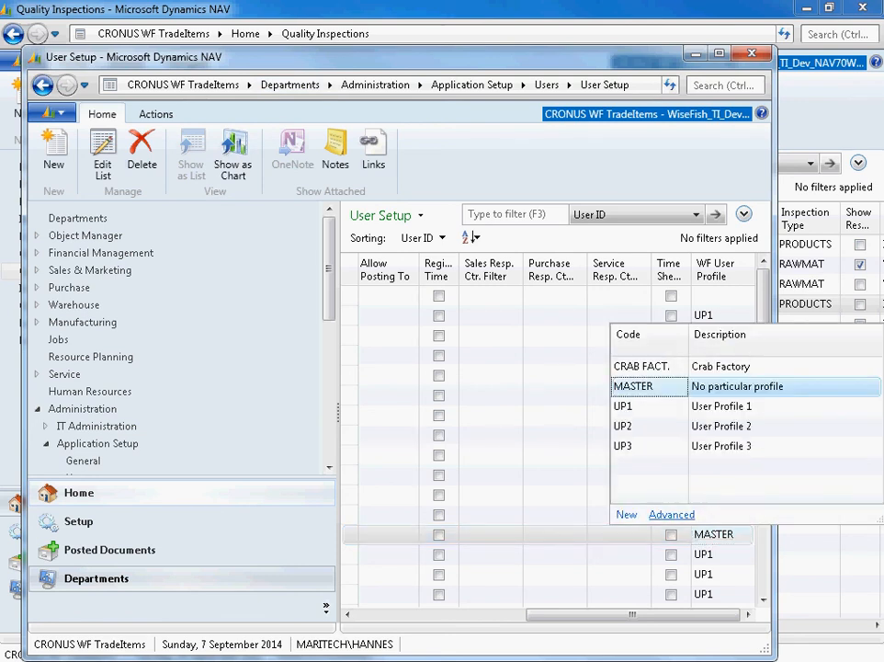
{"action": "left_click", "coordinate": [672, 514]}
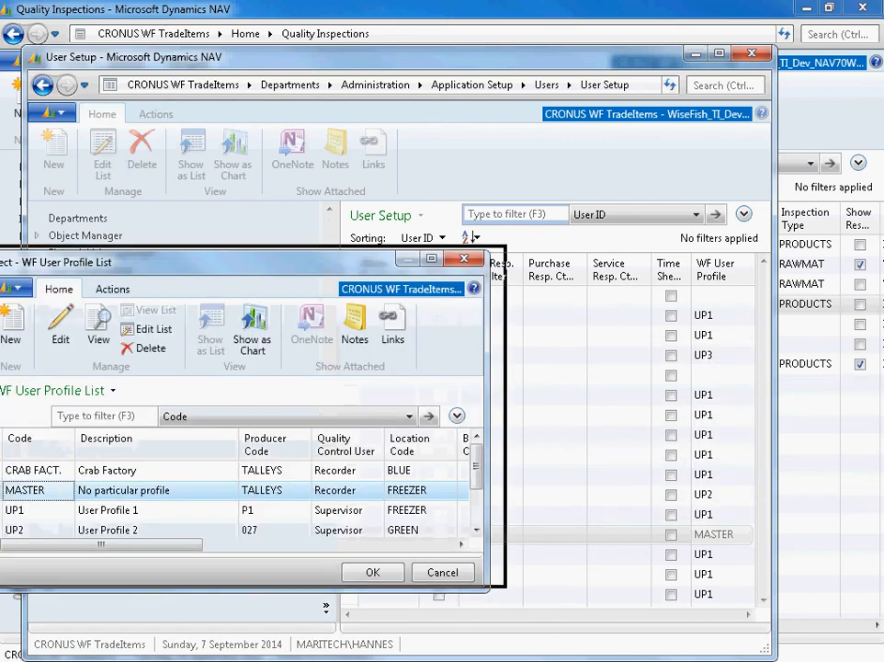
{"action": "left_click_drag", "start_coordinate": [222, 515], "coordinate": [276, 515]}
{"action": "left_click", "coordinate": [308, 463]}
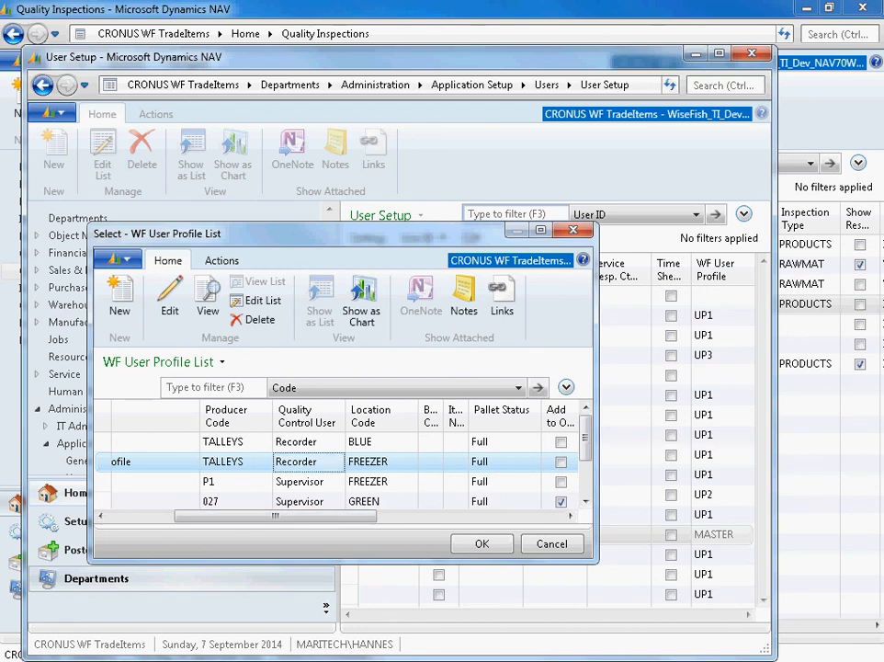
- Open the MASTER profile card, check the Quality Control User options while keeping Recorder, and close the card and profile list
{"action": "left_click", "coordinate": [170, 299]}
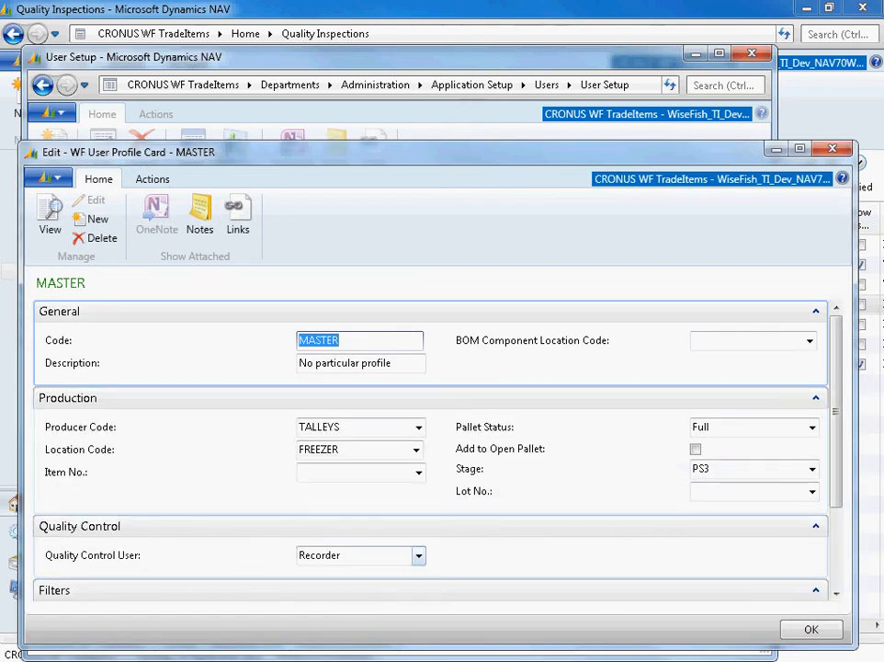
{"action": "left_click", "coordinate": [419, 555]}
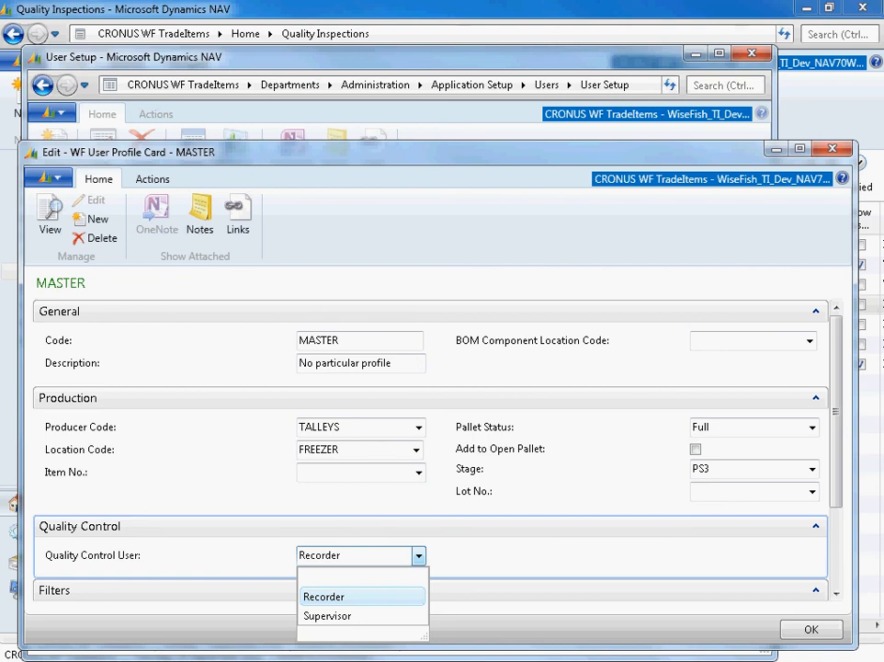
{"action": "key", "text": "Return"}
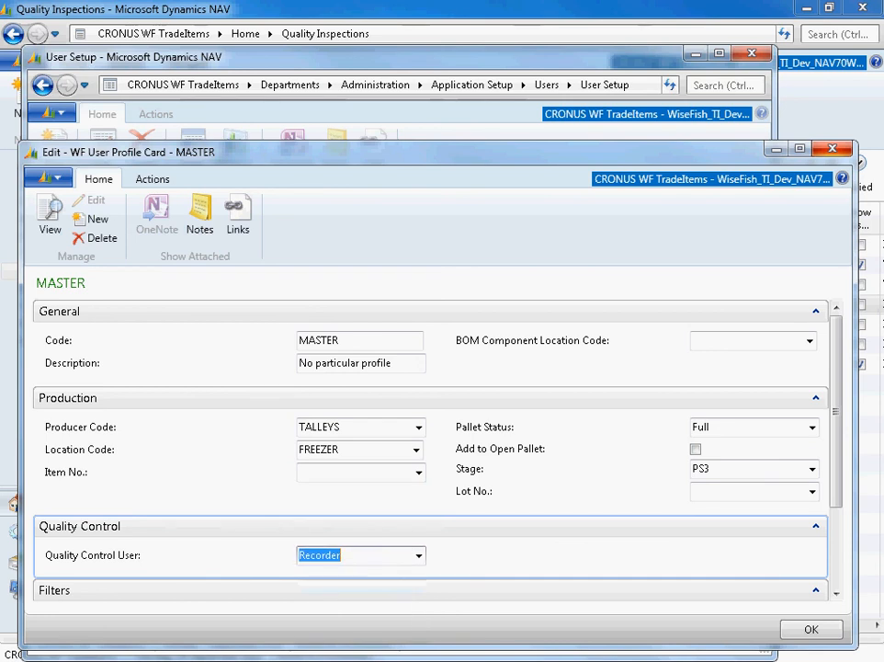
{"action": "key", "text": "Escape"}
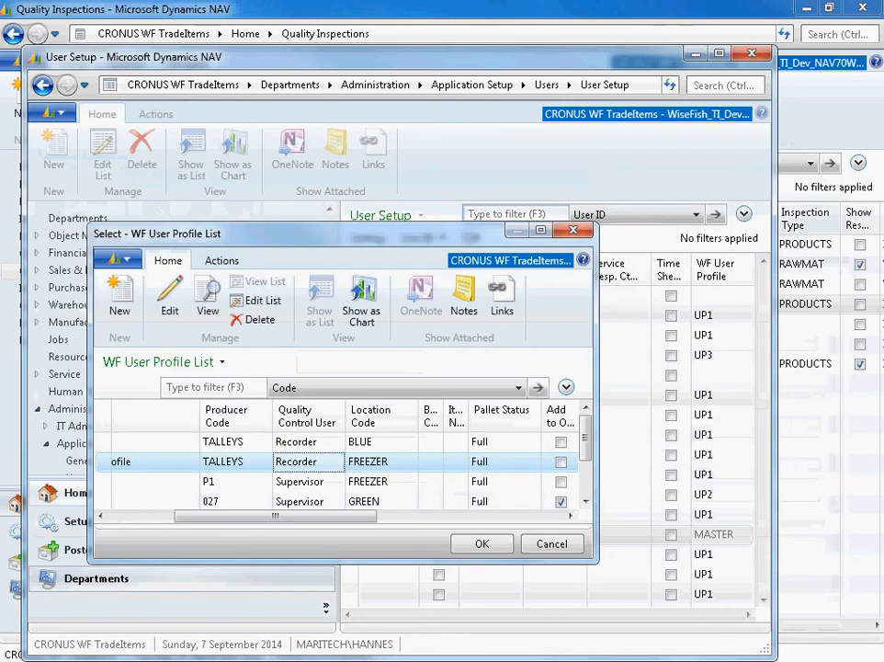
{"action": "key", "text": "Escape"}
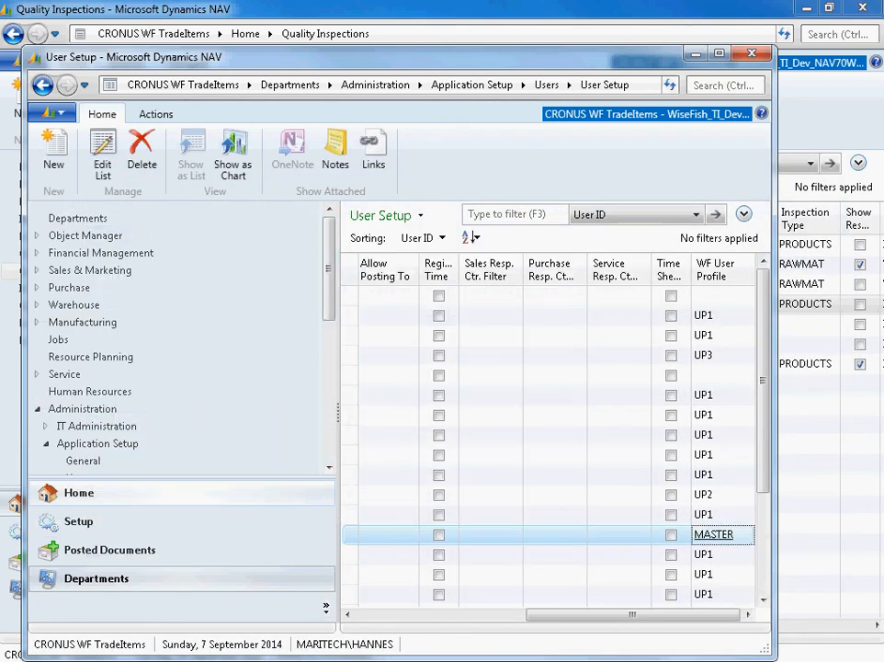